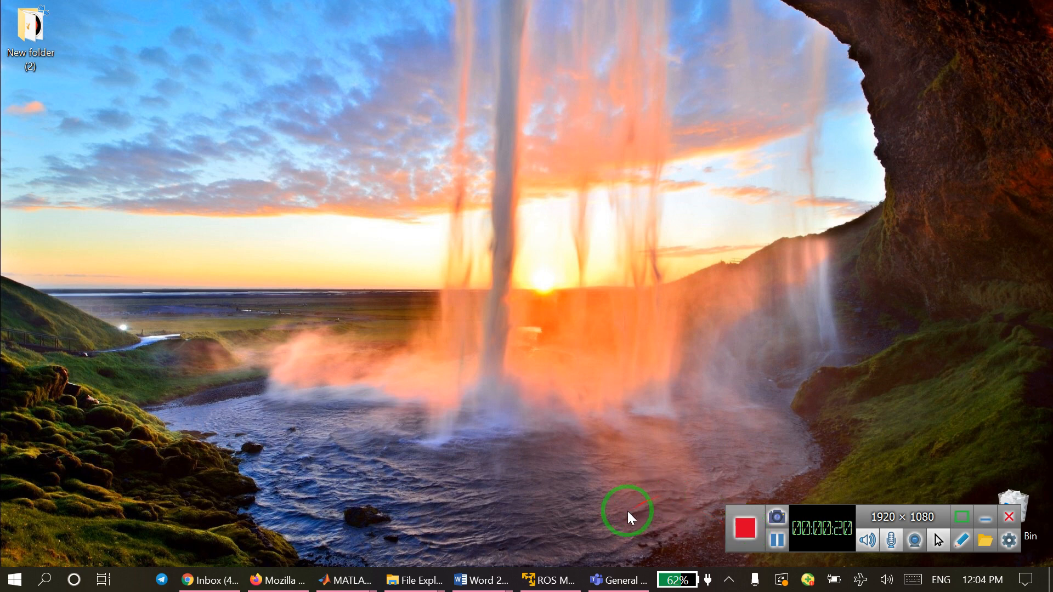
Switch to the ROS virtual machine in VMware, check the roscore terminal, and restart rostopic echo /joint_states in the second terminal session.
mouse_move(551, 575)
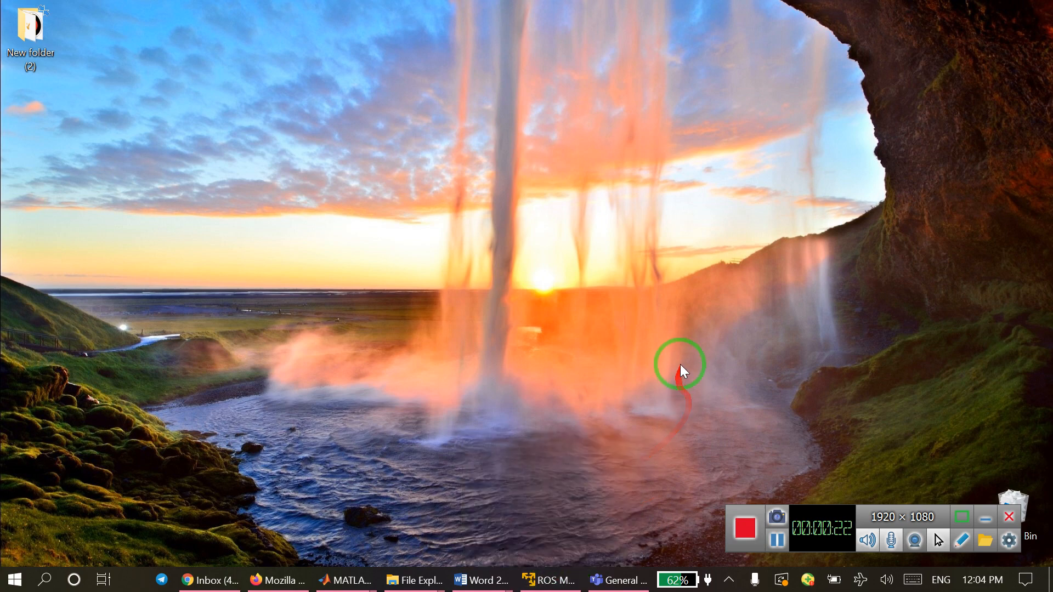
click(558, 588)
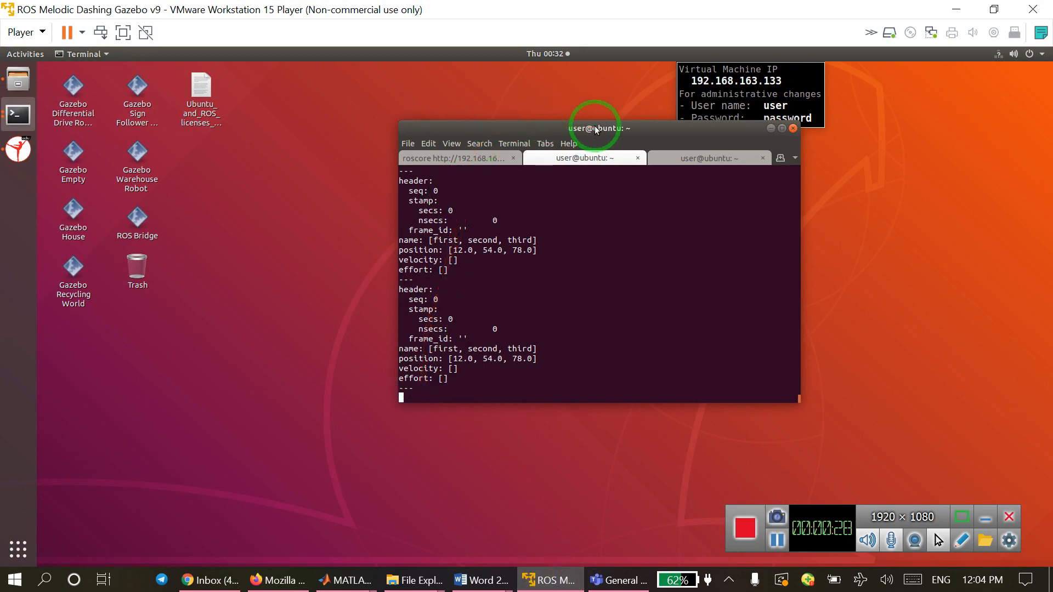
drag(596, 130, 533, 122)
click(401, 152)
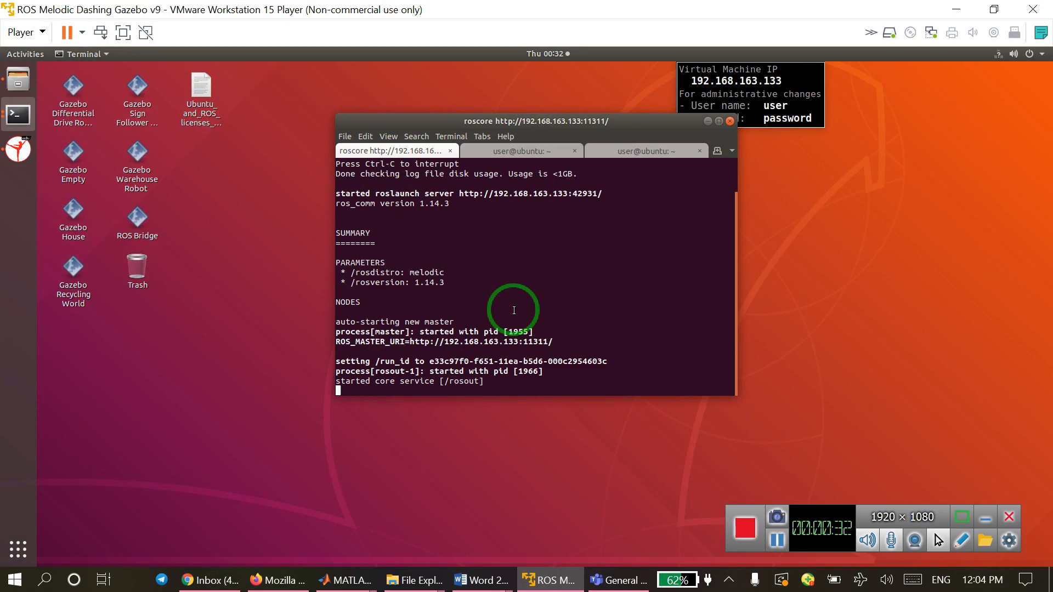
click(521, 153)
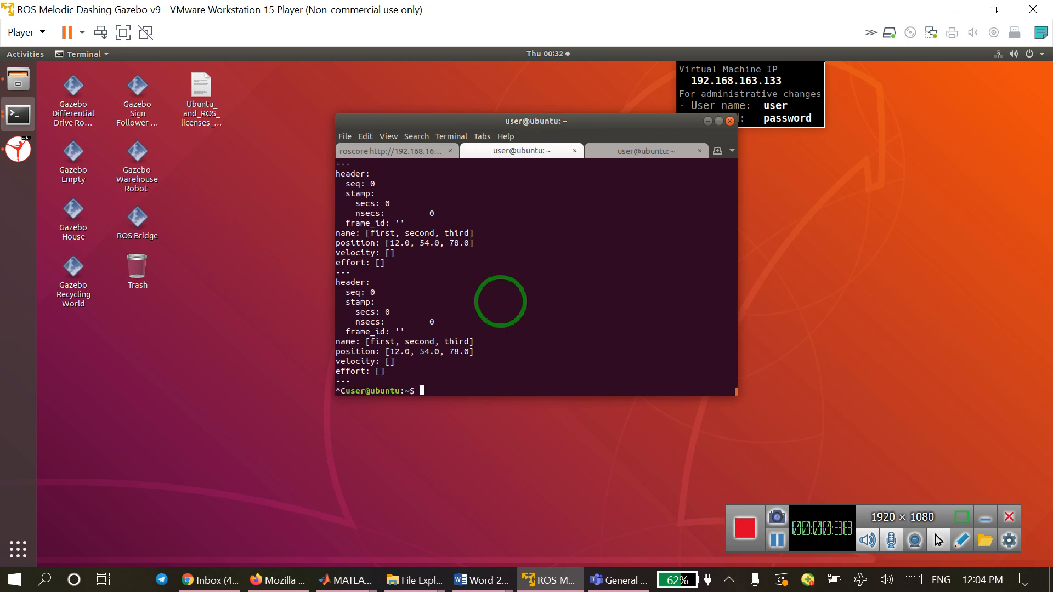
key(Up)
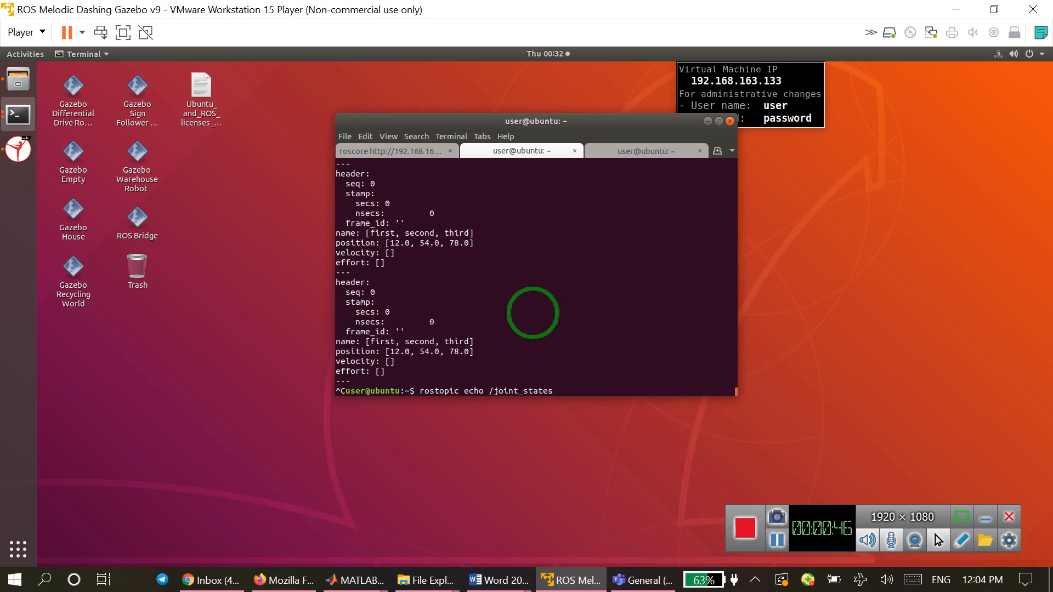
key(Return)
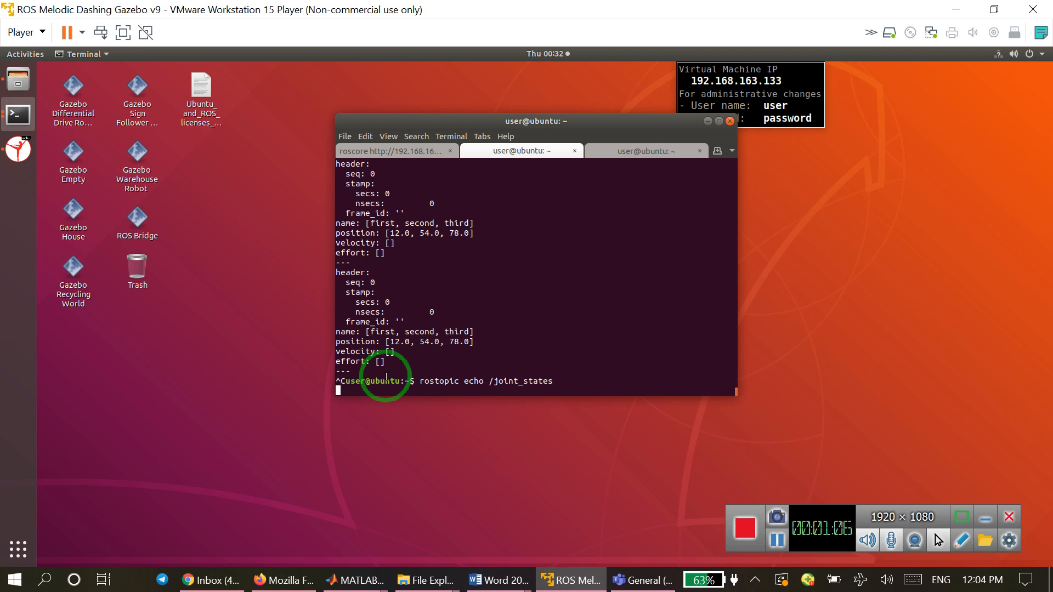
Switch to MATLAB, empty the command window with clc, and remove all workspace variables with clear all.
mouse_move(346, 576)
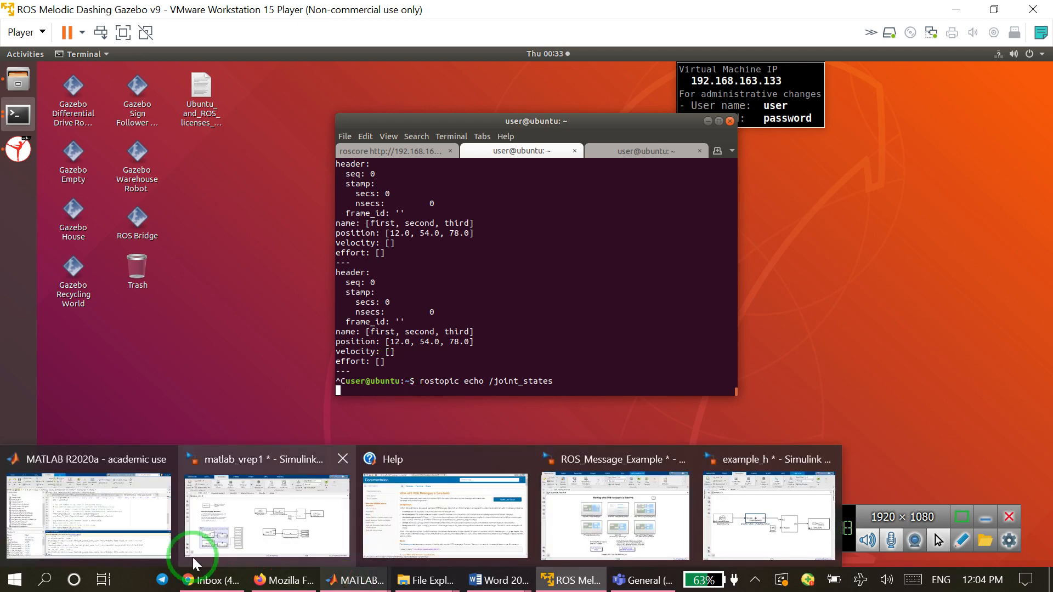
click(94, 515)
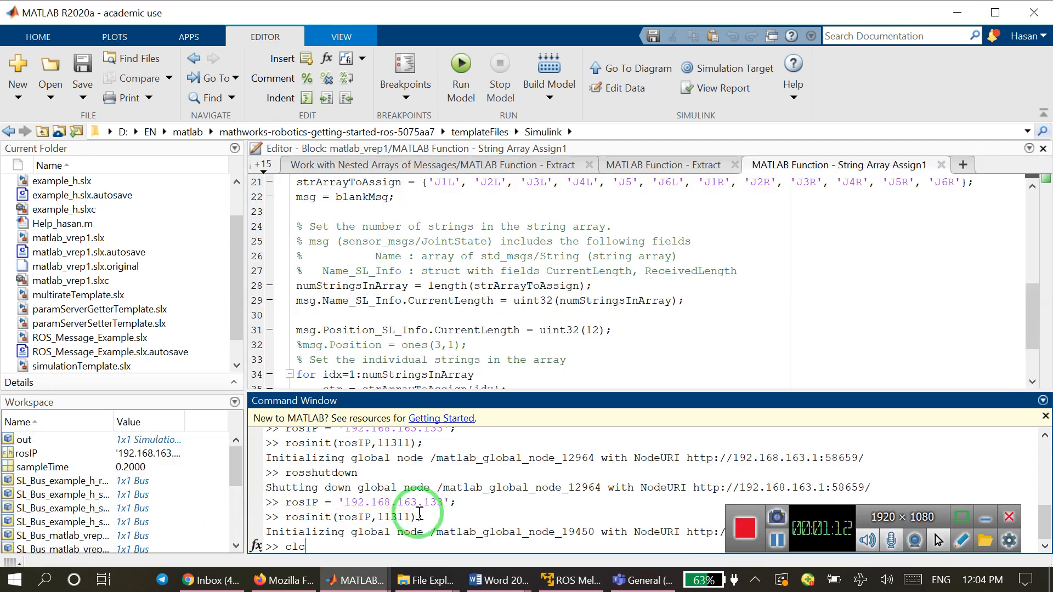
text(clc)
key(Return)
text(cle)
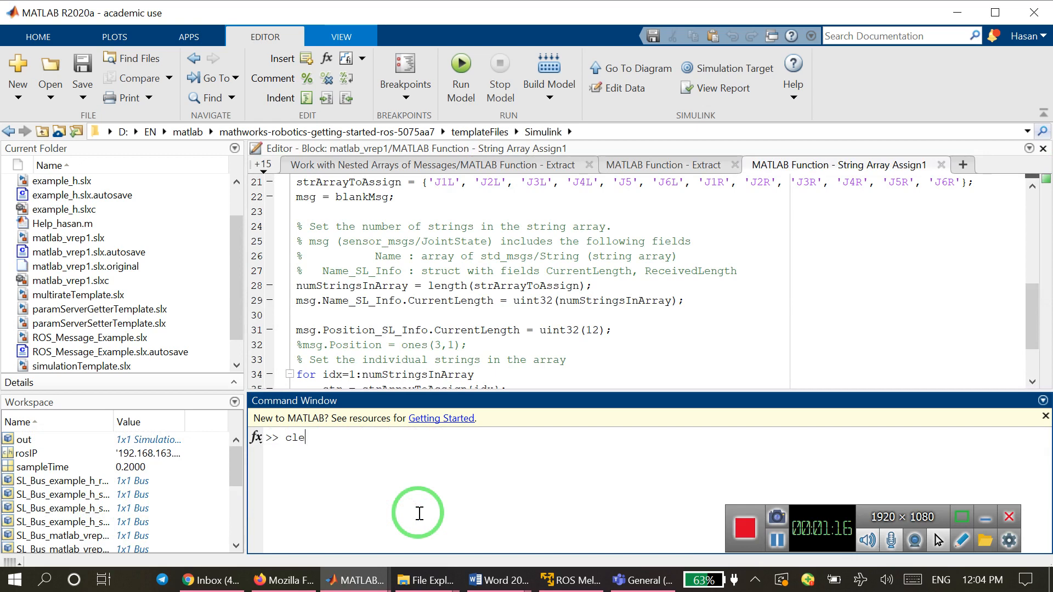
text(ar all)
key(Return)
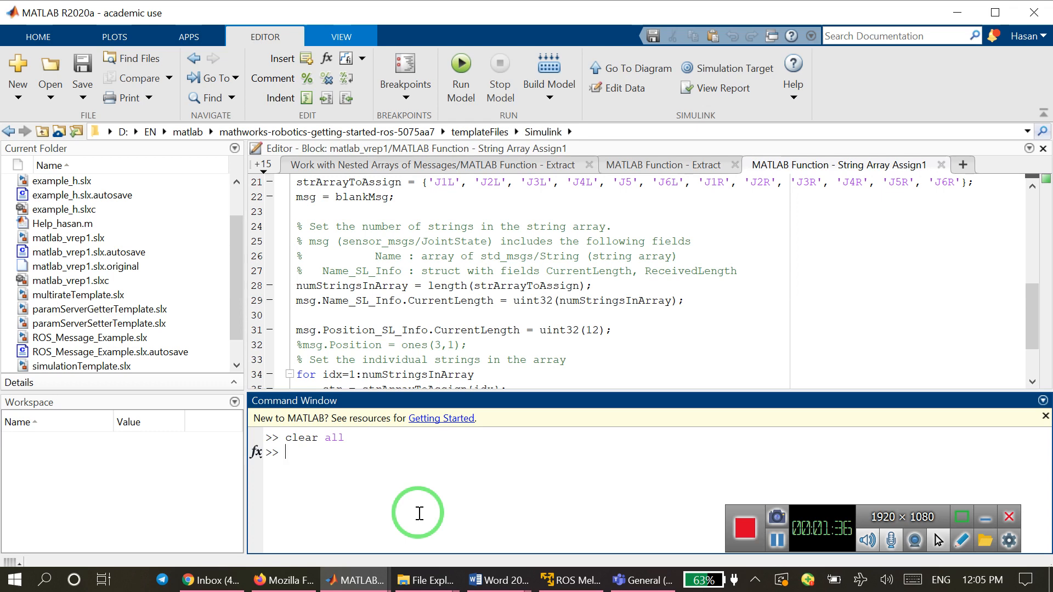
Define the variable rosIP as '192.168.163.133' in the MATLAB command window.
key(Up)
key(Up)
key(Up)
key(Up)
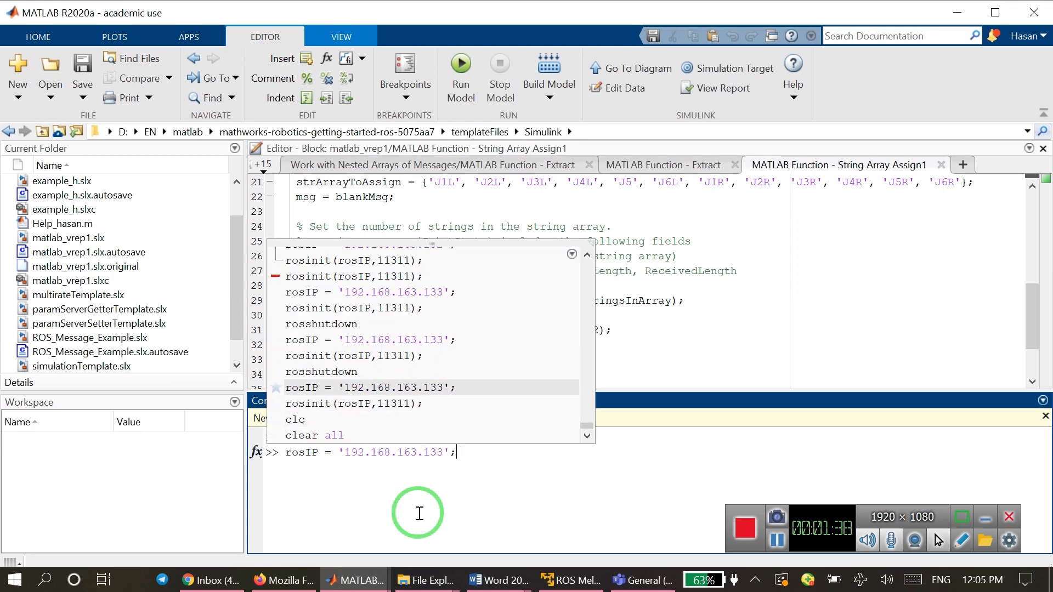
key(Return)
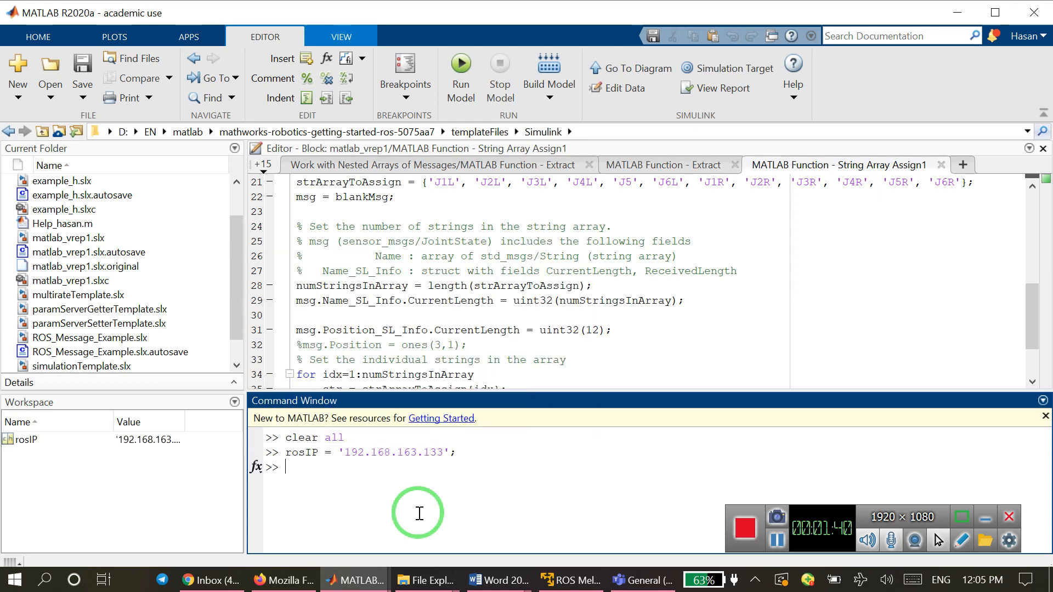
Compare the rosIP address with the virtual machine IP on the VMware desktop, moving the terminal clear of it, and return to MATLAB.
drag(335, 454, 450, 453)
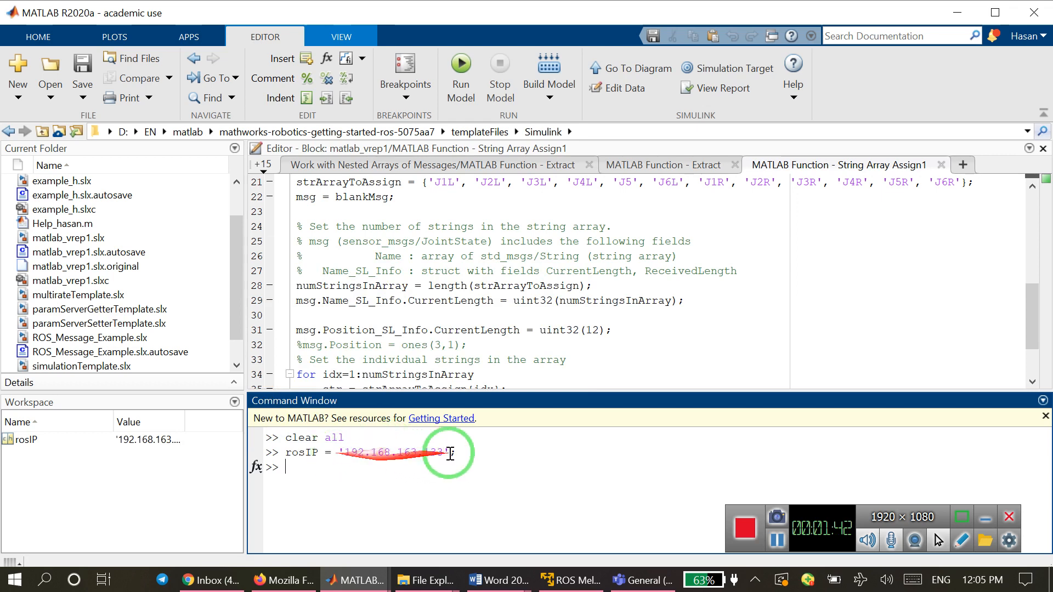
click(570, 580)
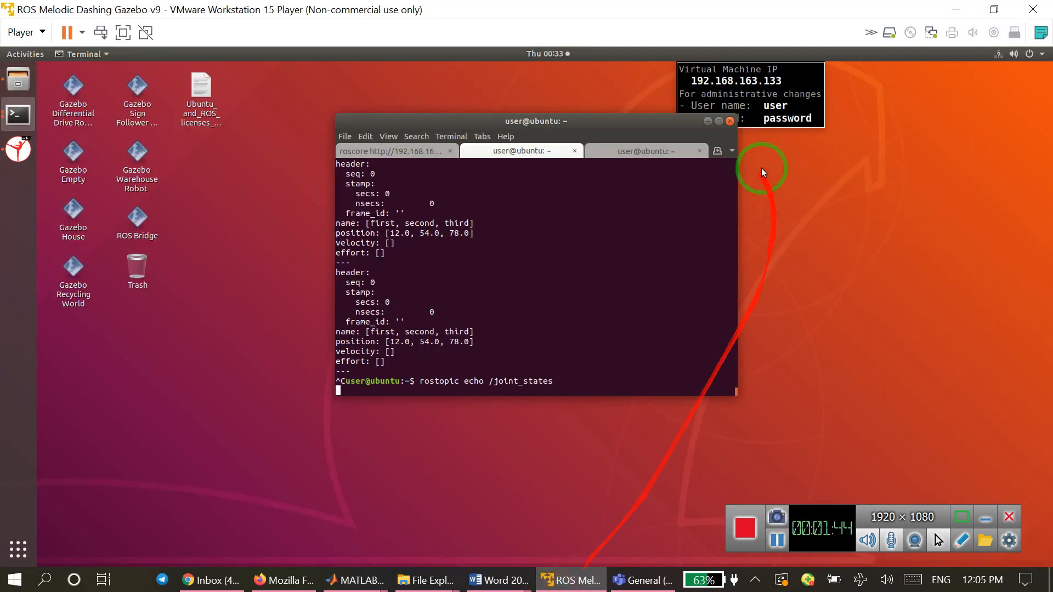
drag(634, 122, 587, 154)
drag(706, 79, 769, 89)
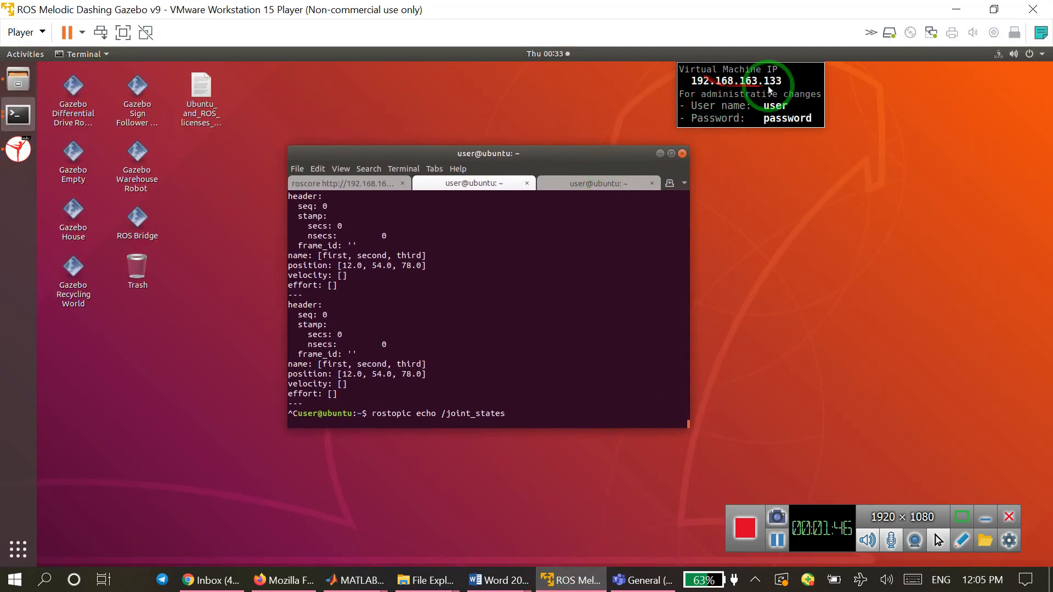
click(957, 10)
Shut down the existing MATLAB global ROS node with rosshutdown.
click(349, 488)
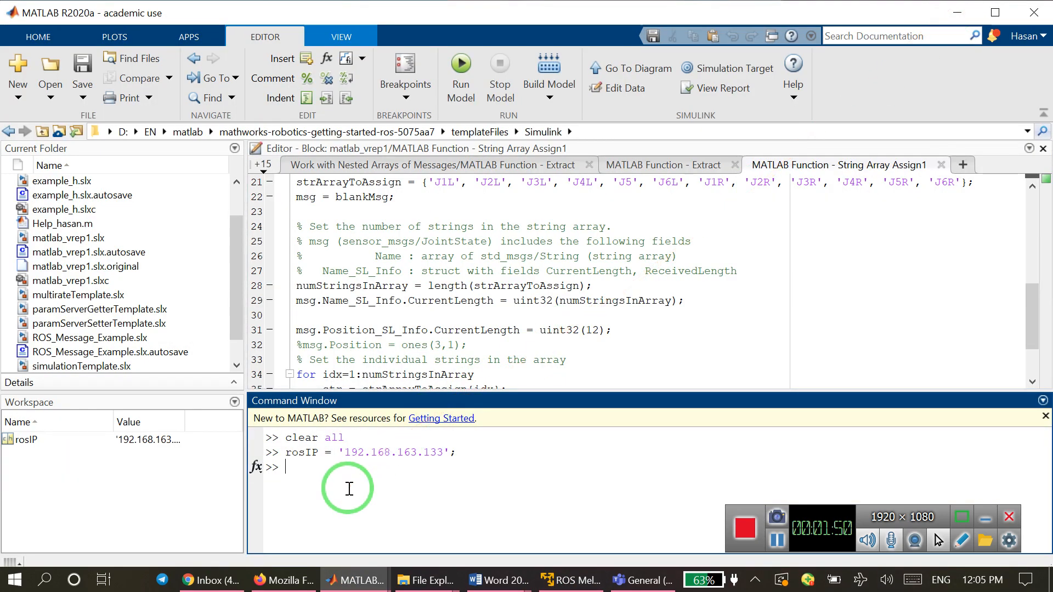
key(Up)
key(Up)
key(Up)
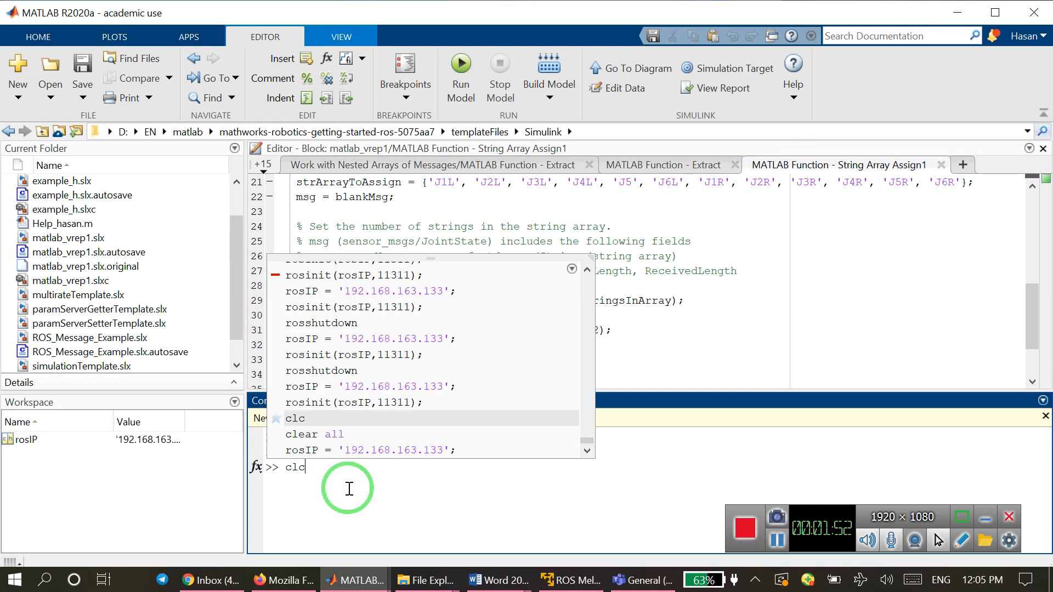
key(Up)
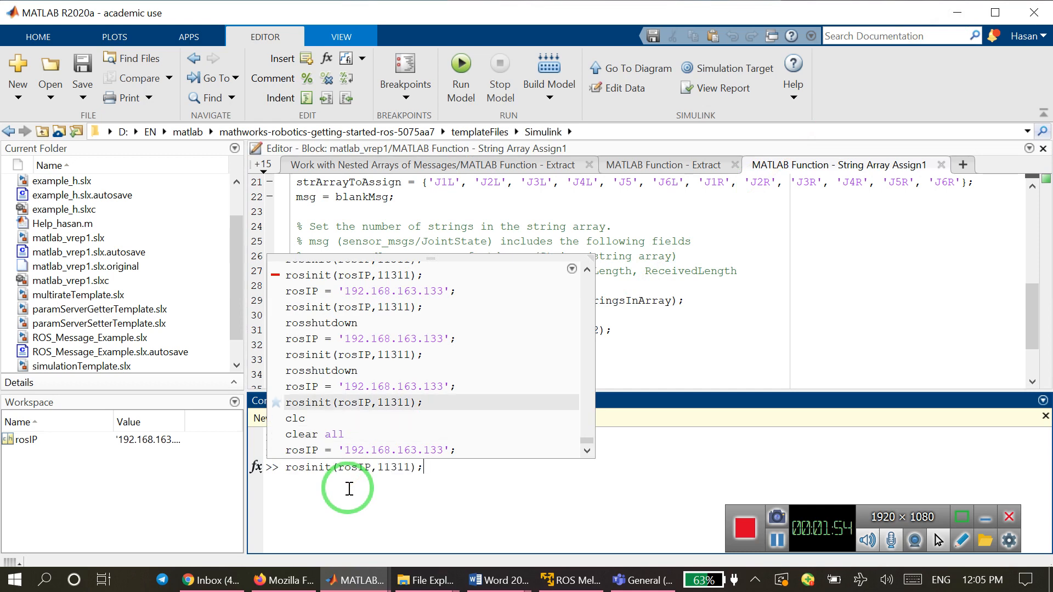
key(Up)
key(Up)
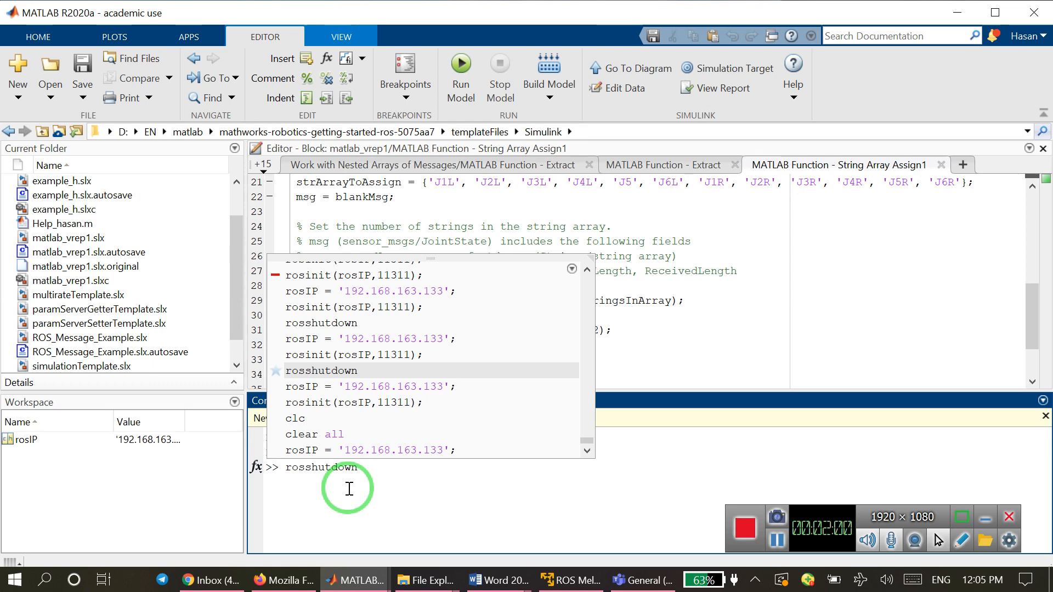
key(Return)
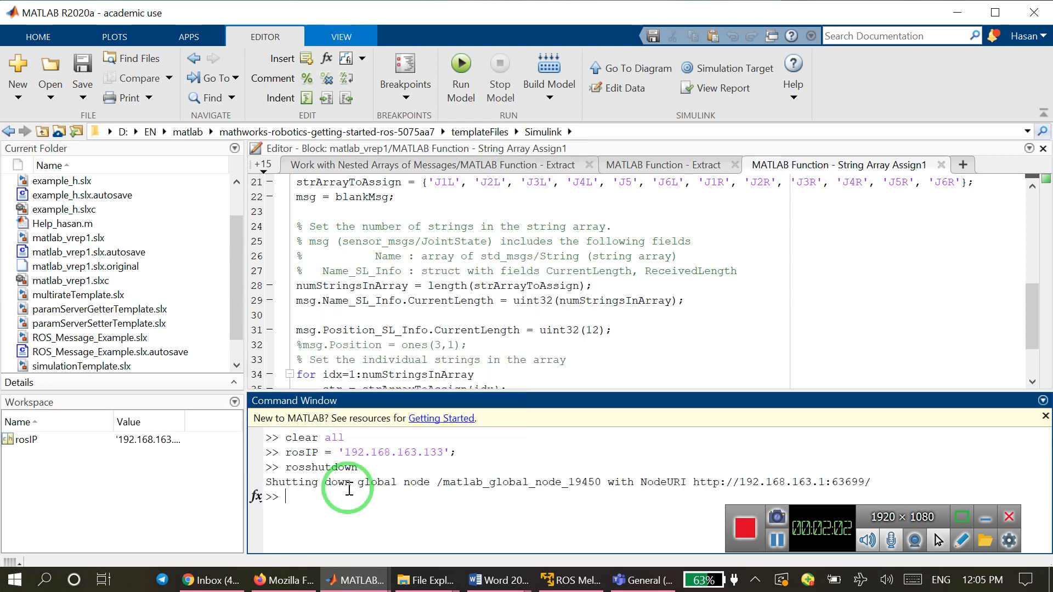
Connect MATLAB to the ROS master by running rosinit(rosIP,11311);.
key(Up)
key(Up)
key(Up)
key(Up)
key(Up)
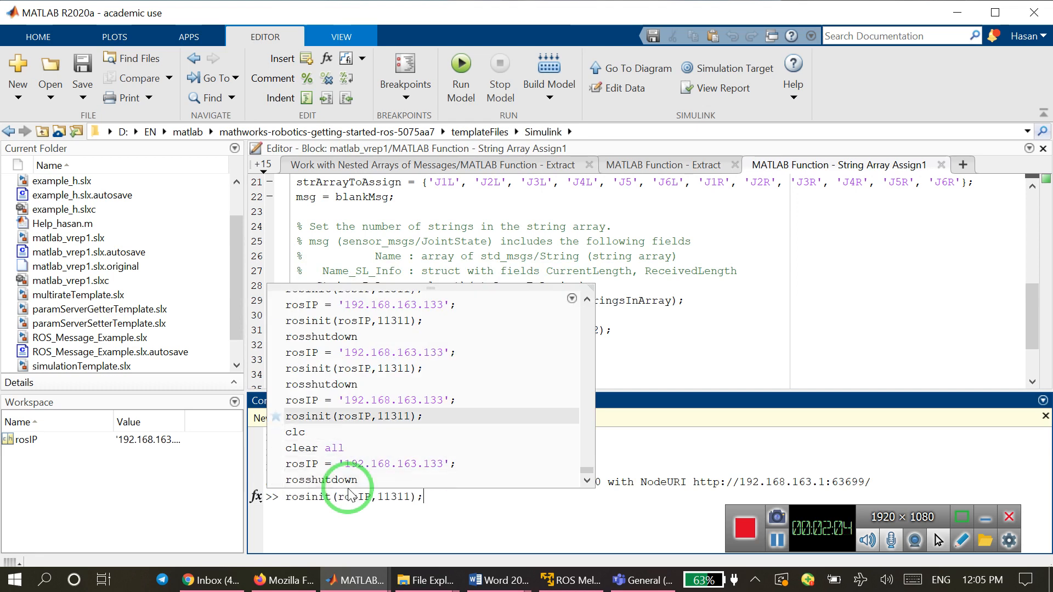
key(Return)
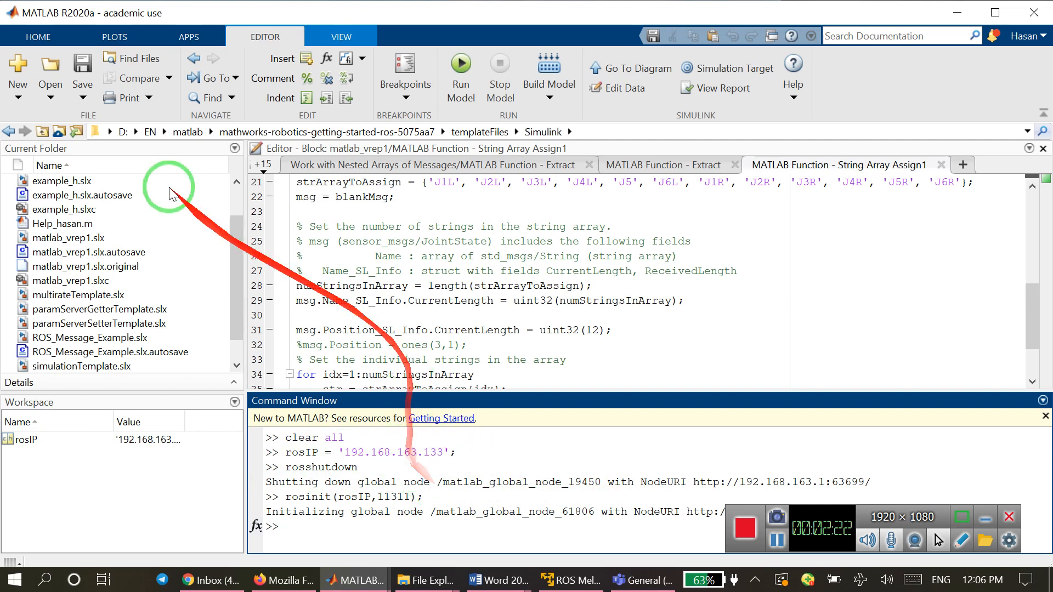
Create a blank Simulink model from the example_h model window and minimize example_h.
click(18, 95)
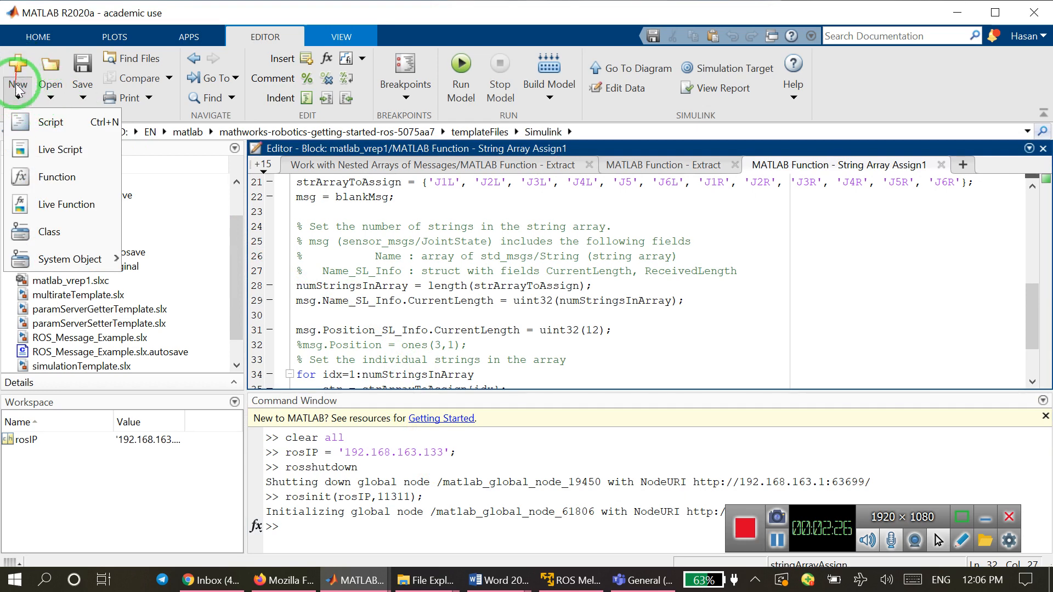
click(16, 90)
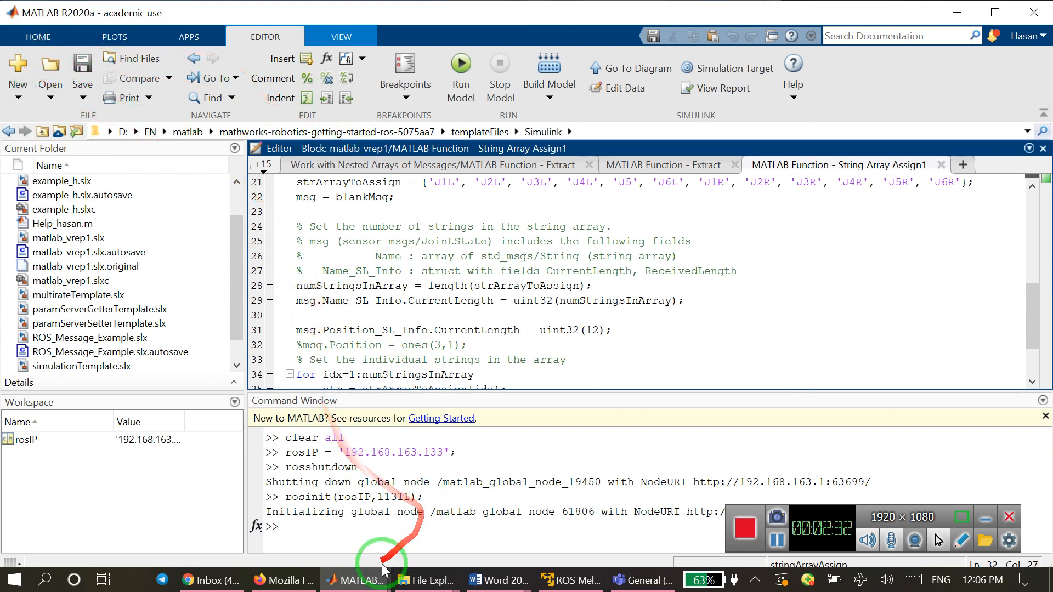
mouse_move(351, 579)
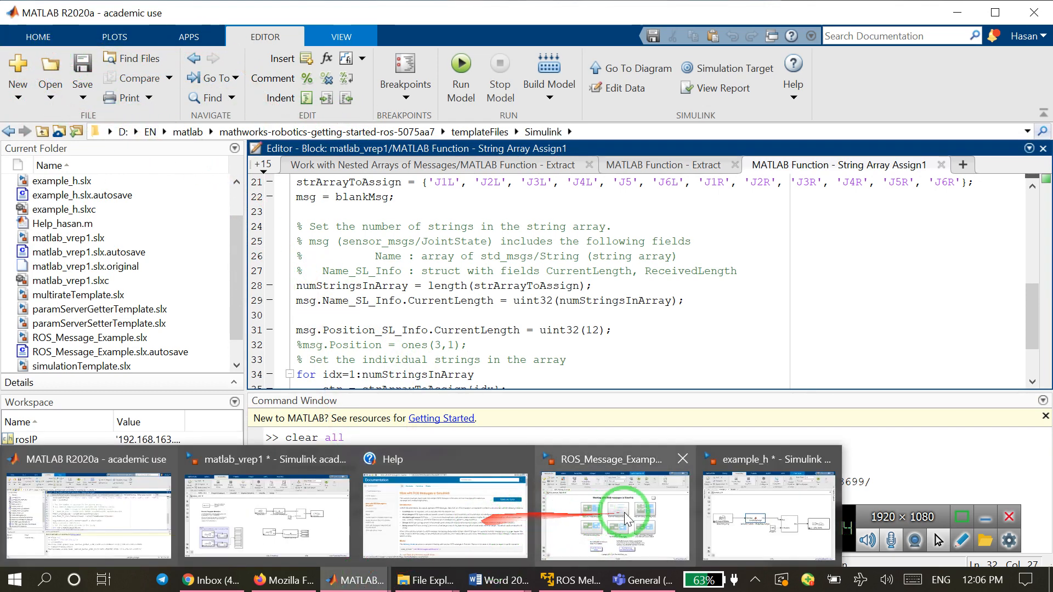
mouse_move(749, 510)
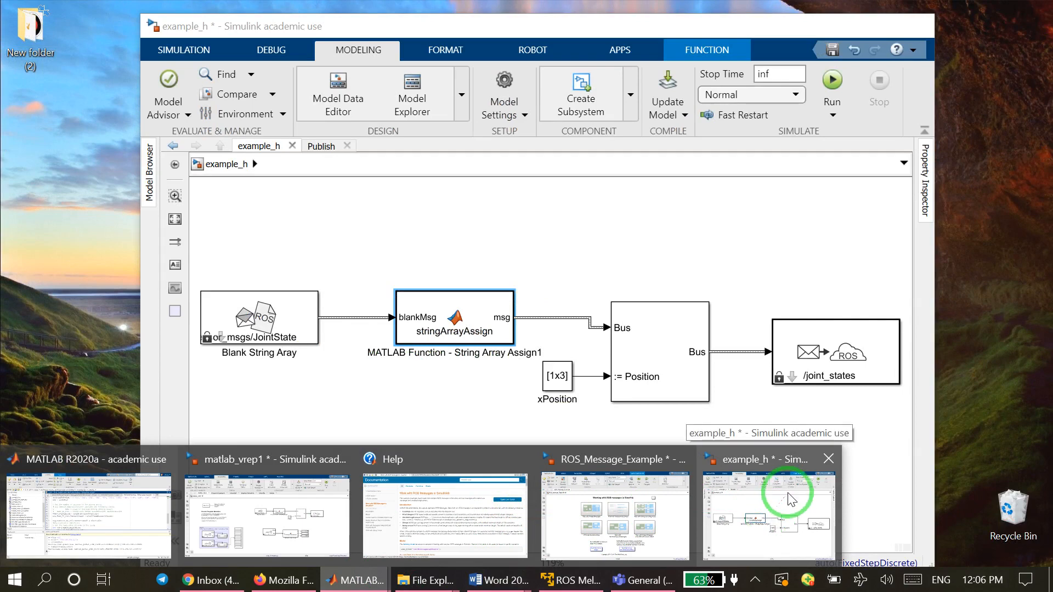
click(784, 499)
click(173, 53)
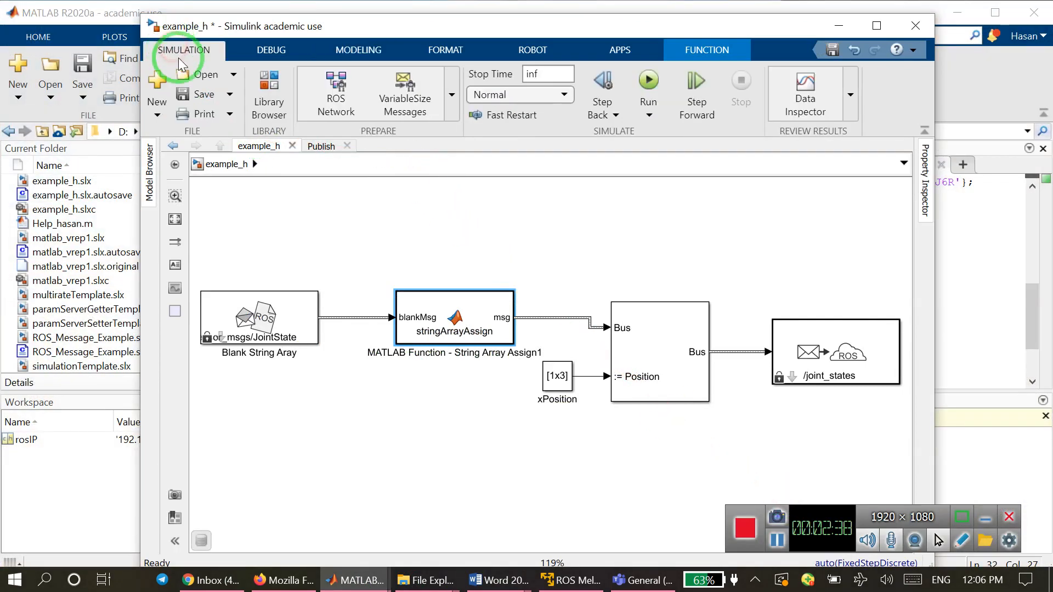
click(159, 116)
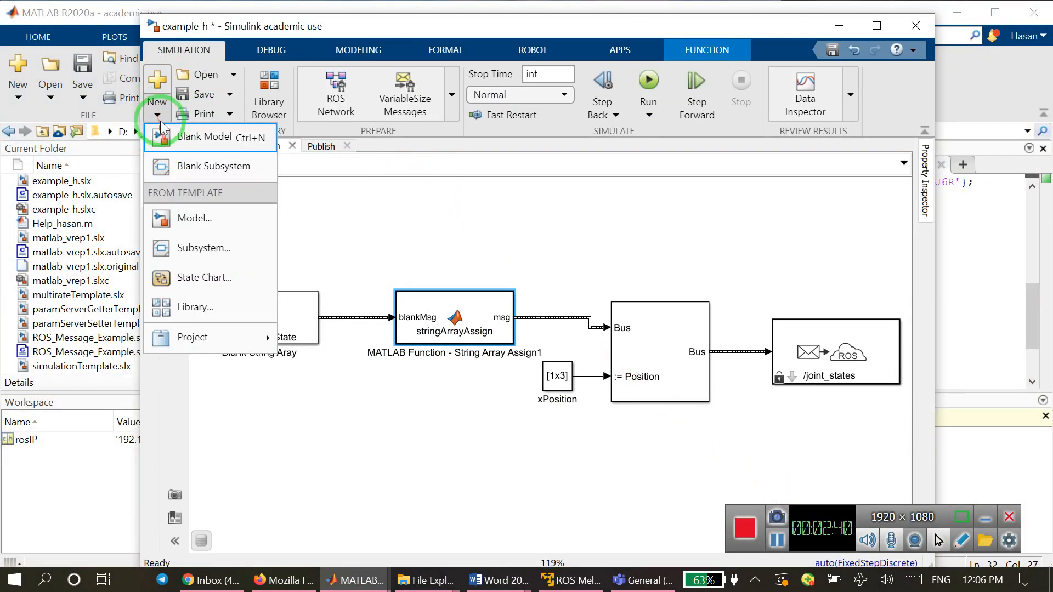
click(206, 144)
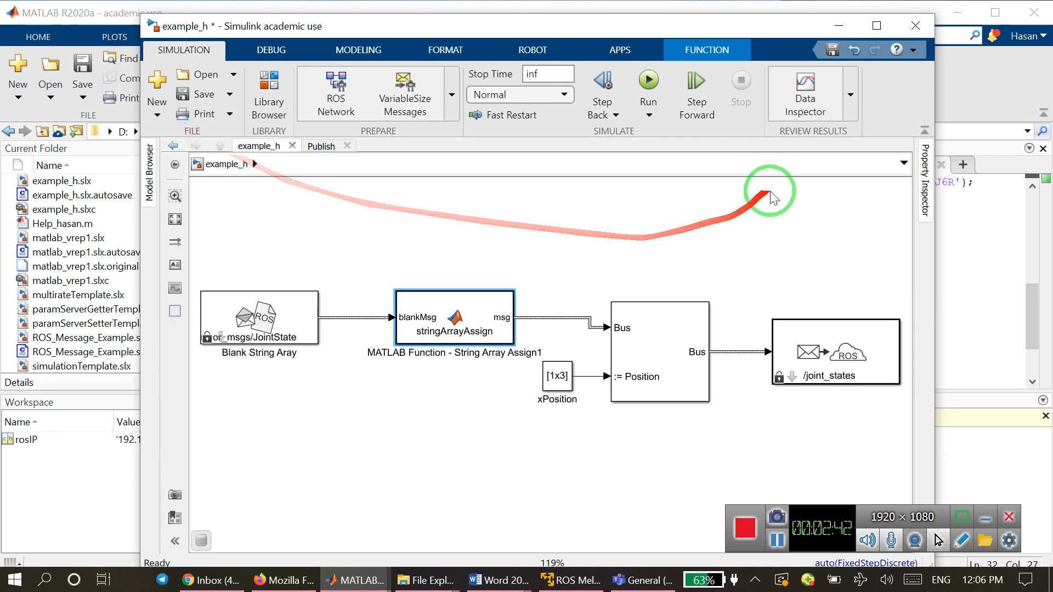
click(838, 26)
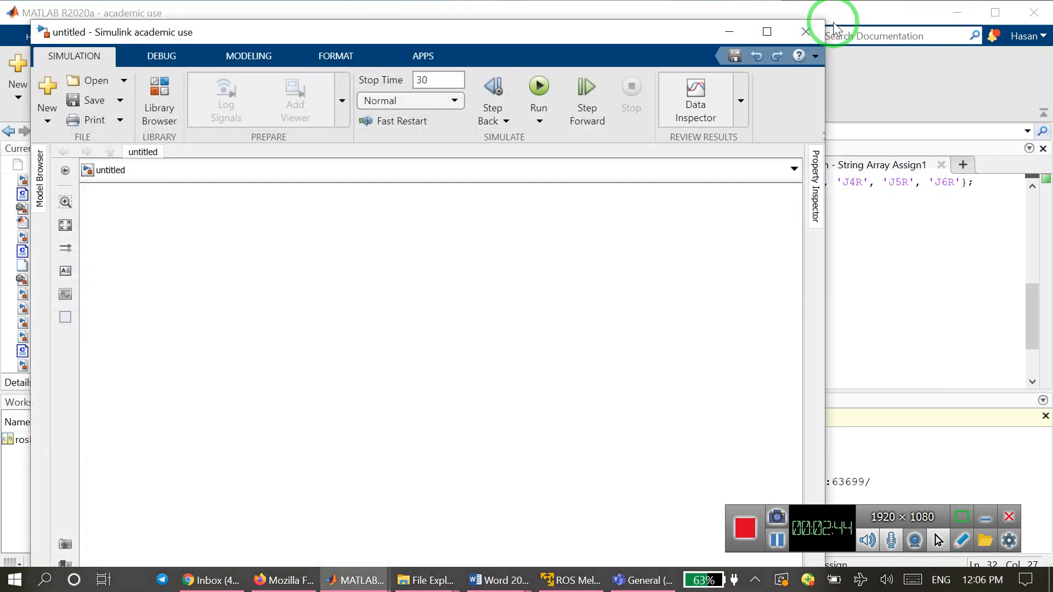
drag(582, 23, 606, 19)
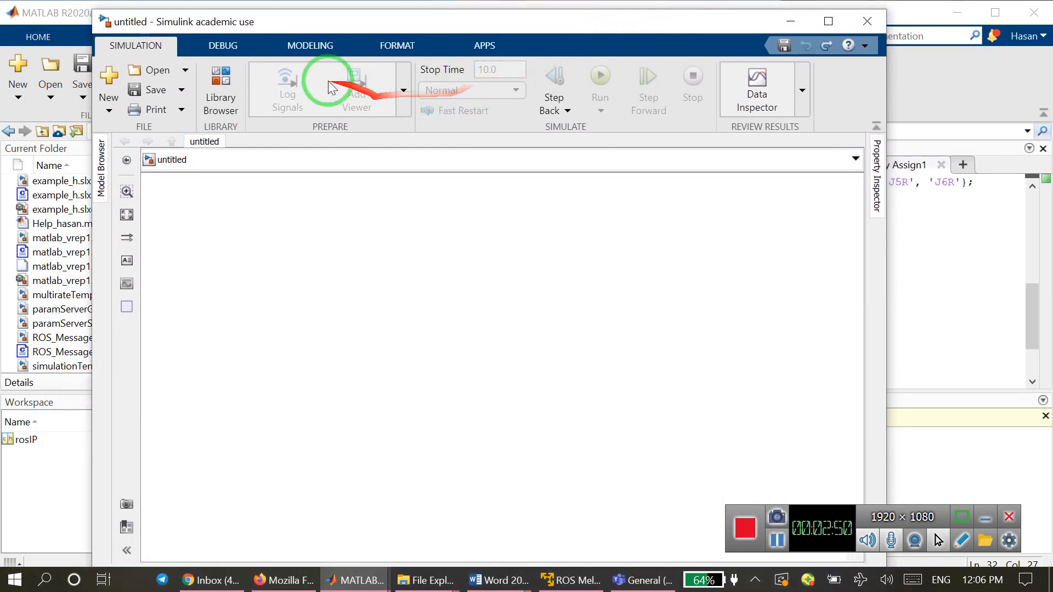
Set the untitled model's hardware board to Robot Operating System (ROS) in its configuration parameters and accept the change.
click(305, 47)
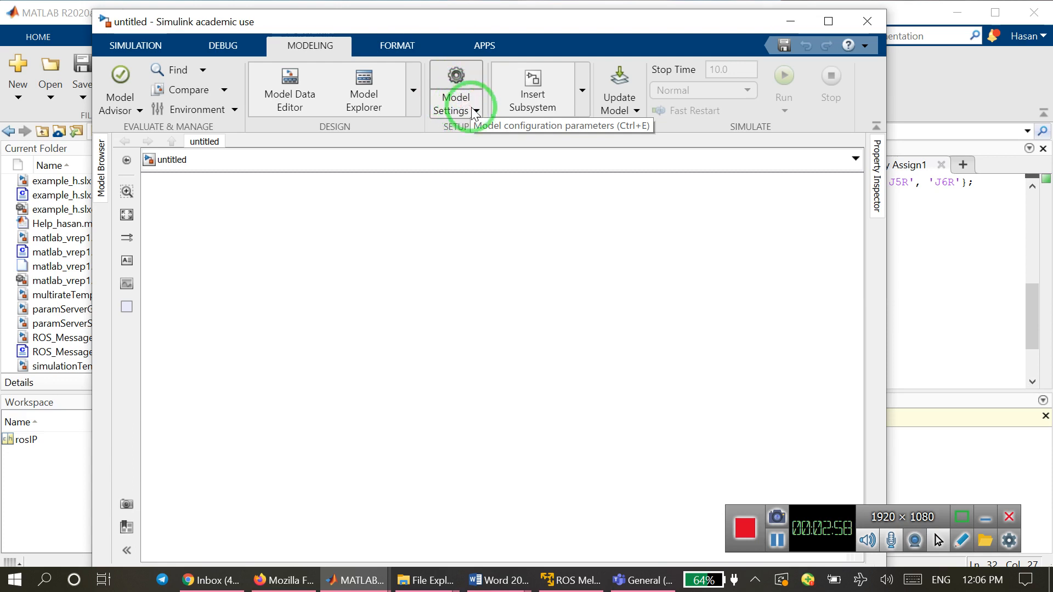
click(463, 76)
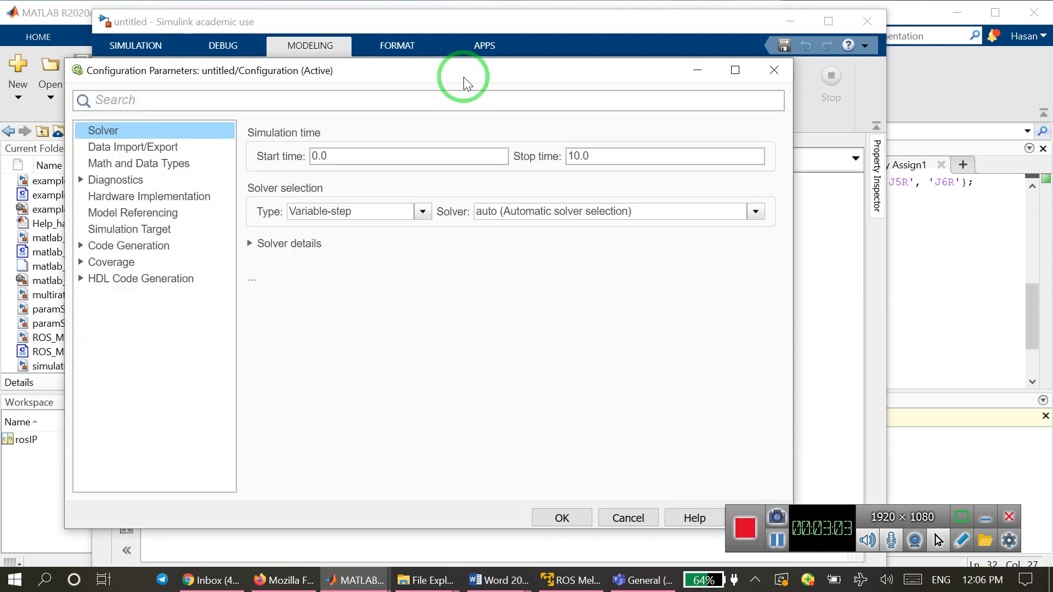
click(117, 197)
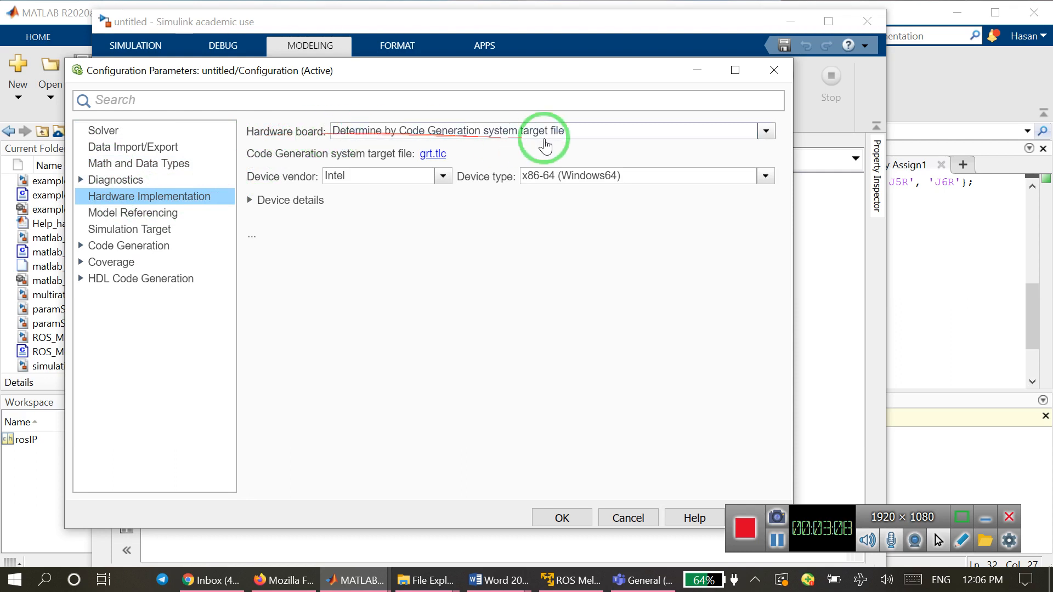
click(766, 131)
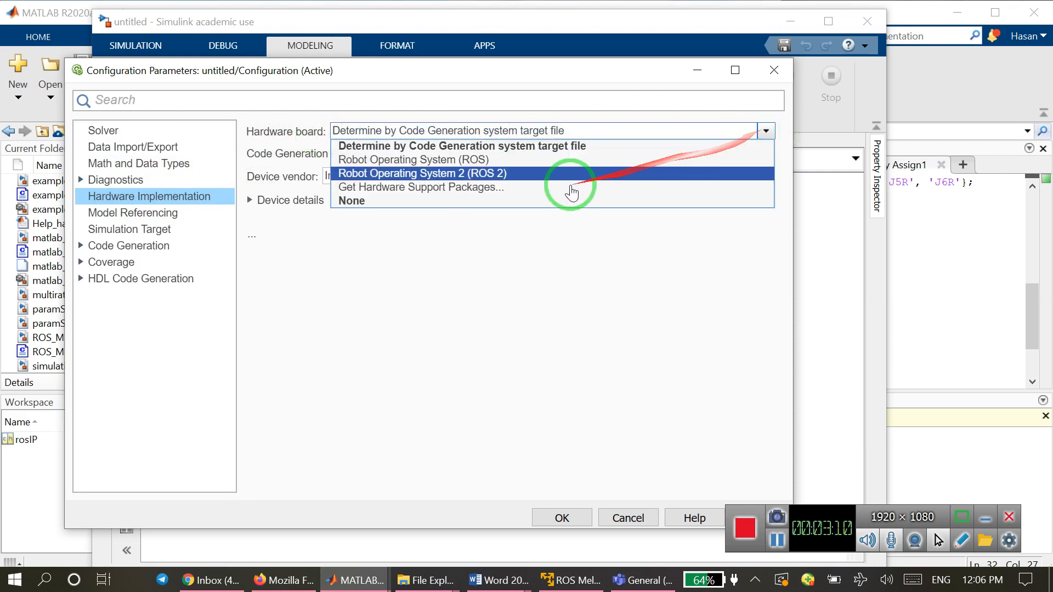
click(447, 165)
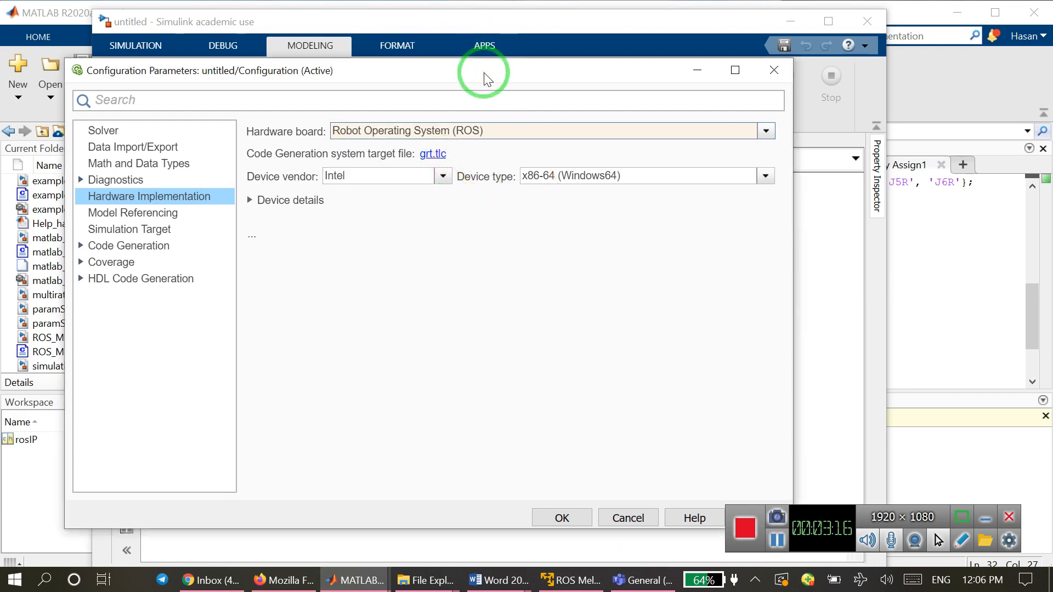
drag(488, 80, 445, 45)
click(515, 485)
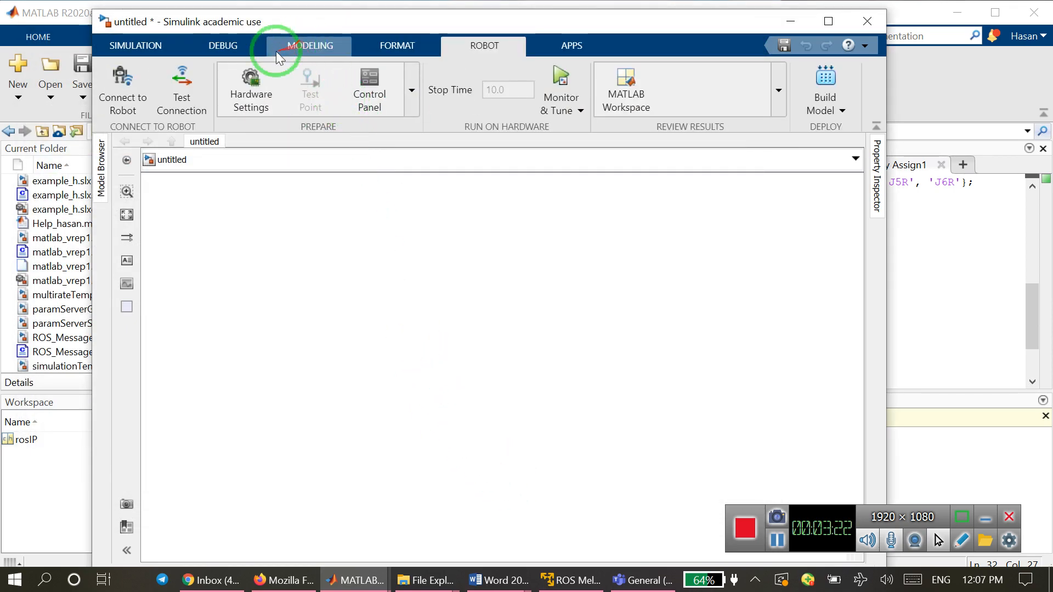
Check the ROS Network and VariableSize Messages tools among the untitled model's simulation commands and shift the model window aside.
click(126, 45)
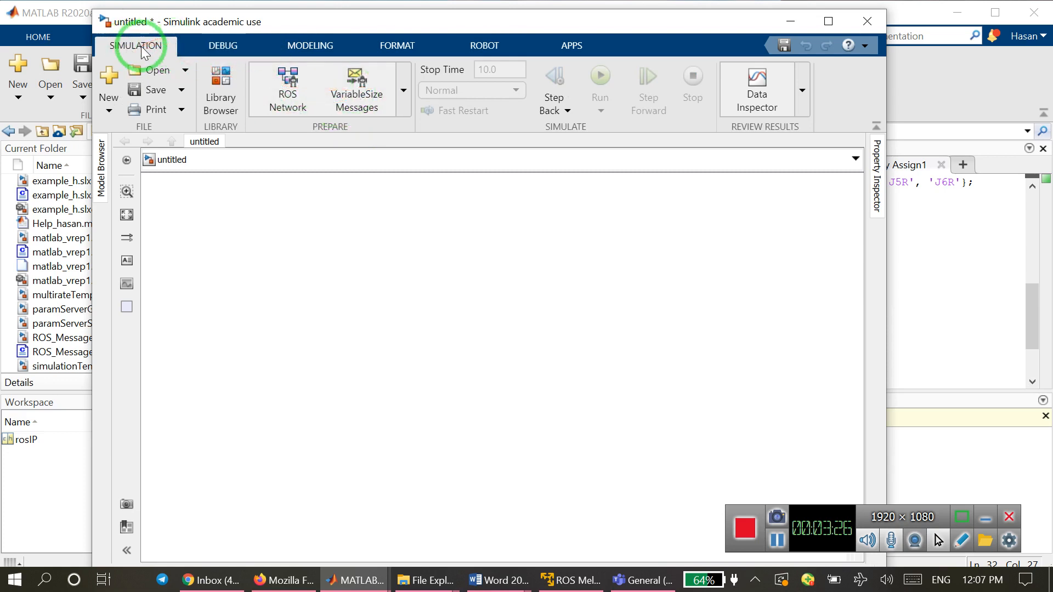
click(366, 101)
drag(358, 27, 304, 25)
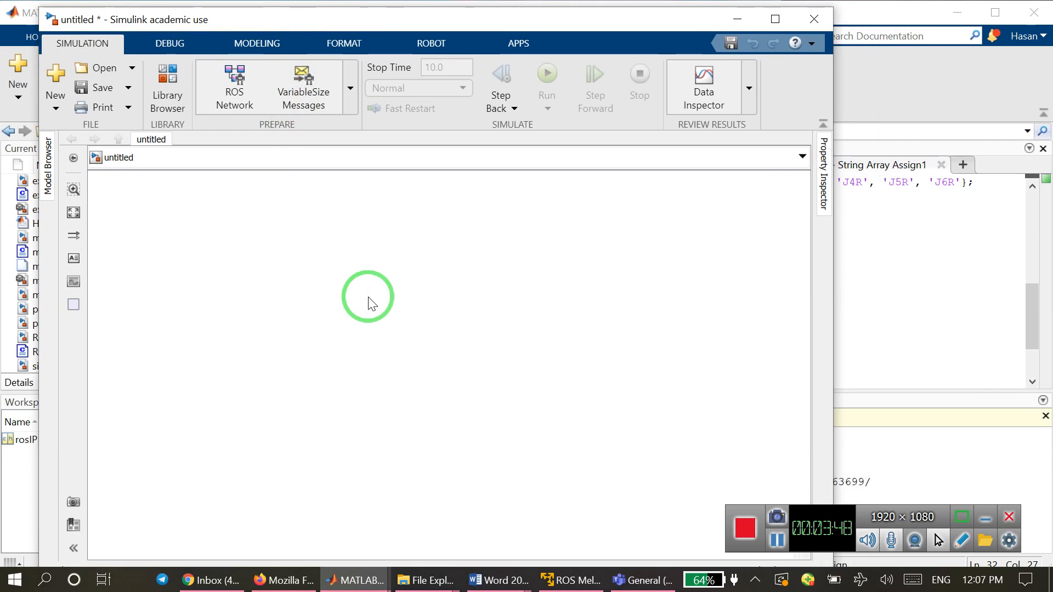
Bring up the Help window and copy the page title "Work with ROS Messages in Simulink".
mouse_move(355, 587)
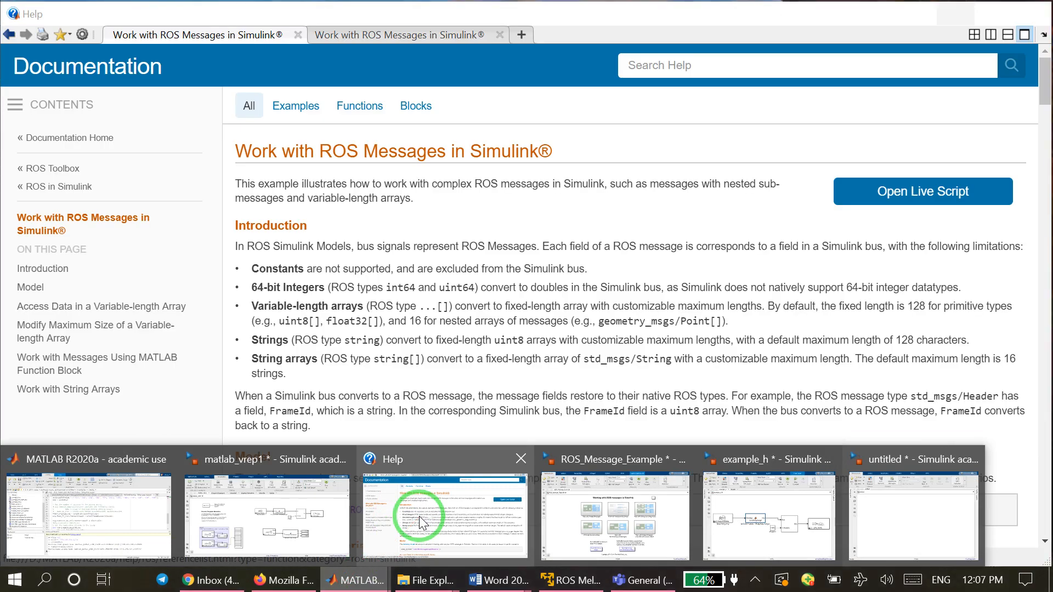
click(419, 515)
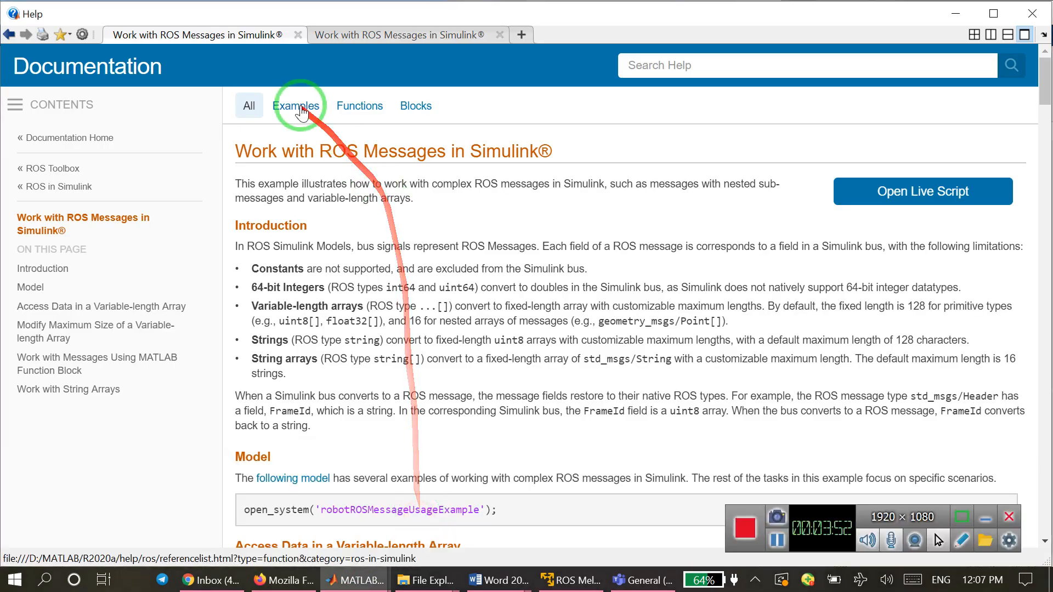
drag(239, 151, 535, 153)
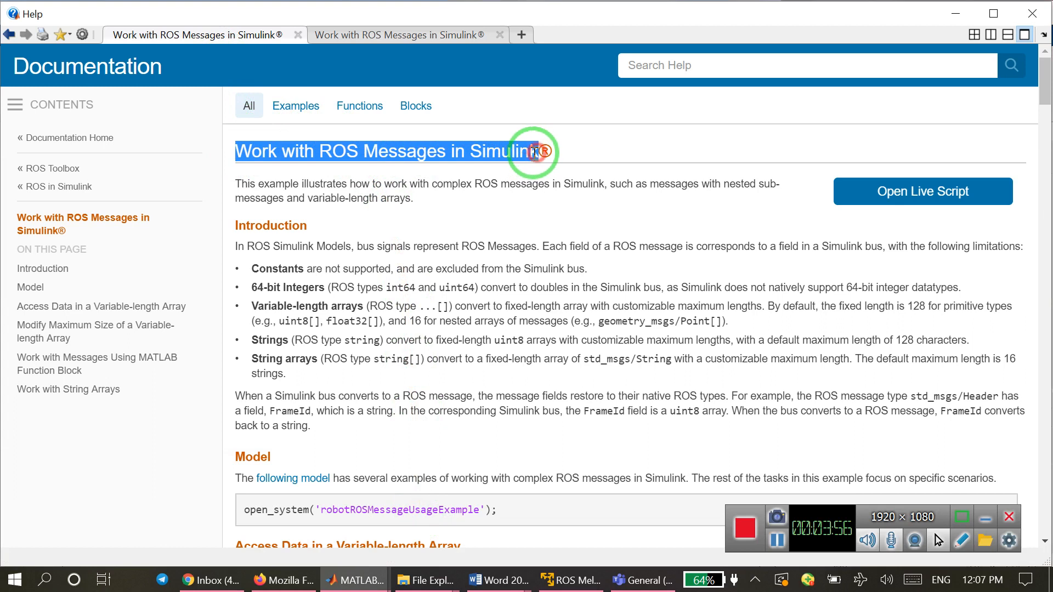
right_click(461, 152)
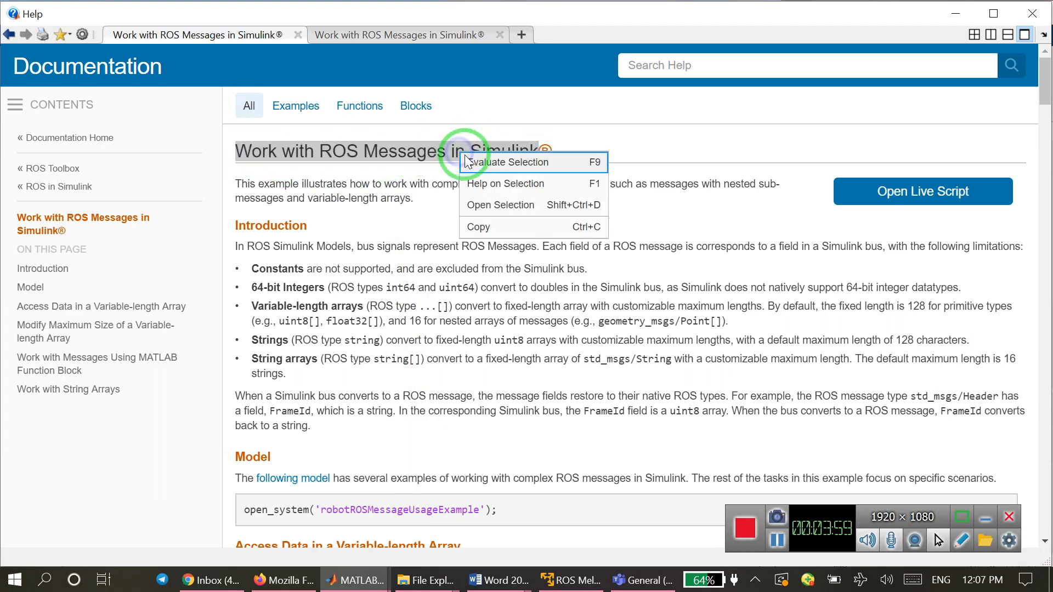
click(480, 226)
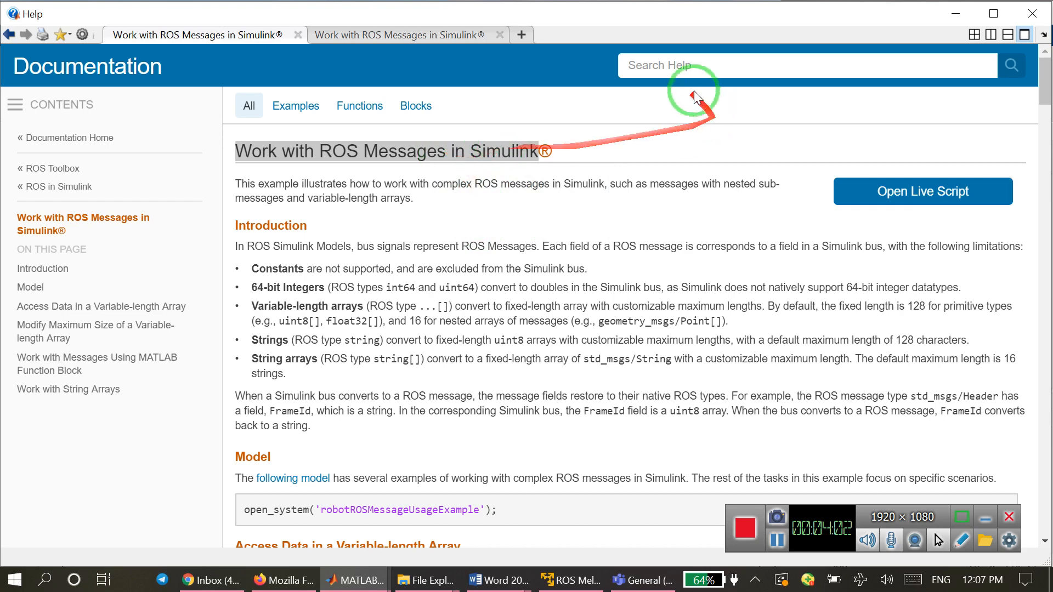
Search the documentation for "Work with ROS Messages in Simulink" in a new Help page and open the example of that name.
click(519, 35)
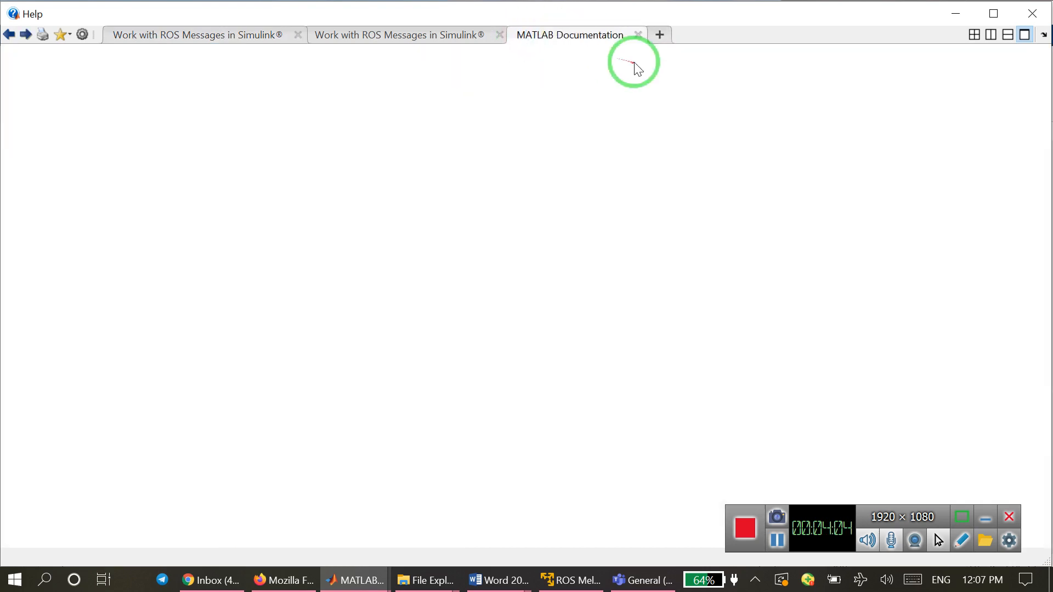
click(631, 80)
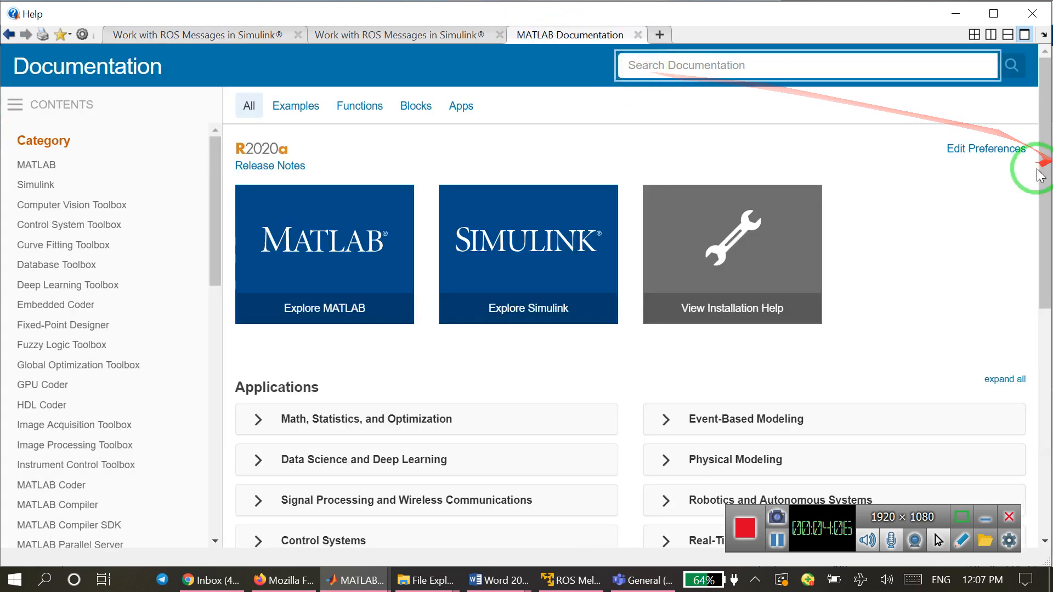
key(ctrl+v)
key(Return)
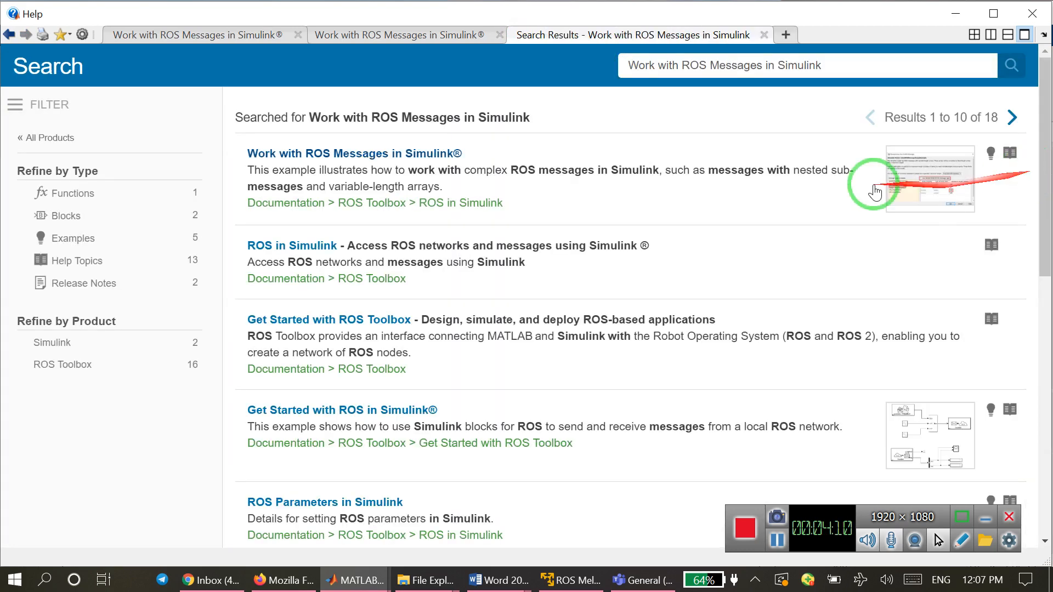
click(311, 155)
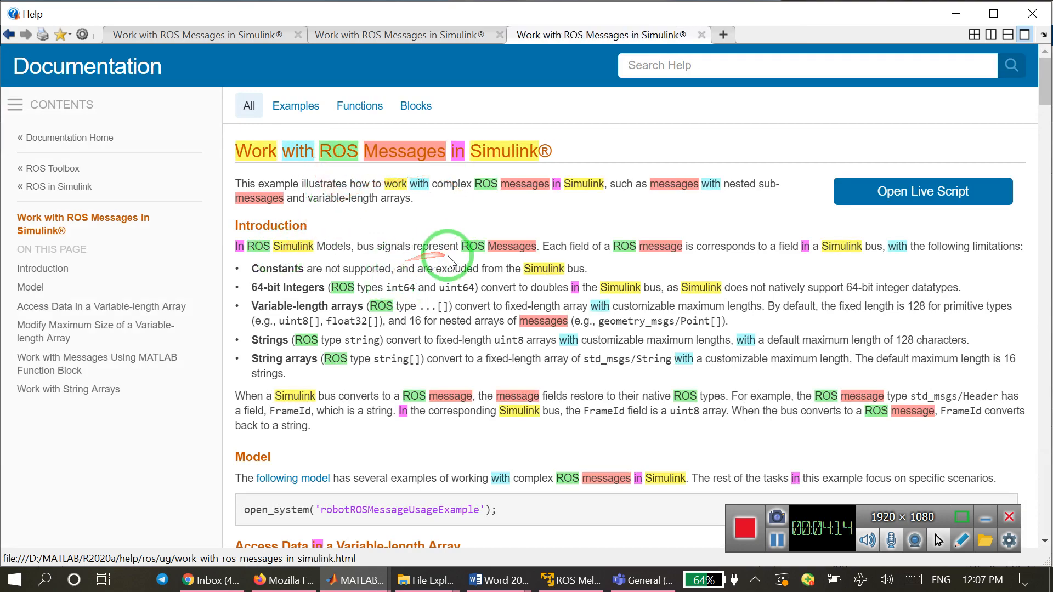
Try to open the example model linked in the Model section of the documentation page.
scroll(443, 267, down, 3)
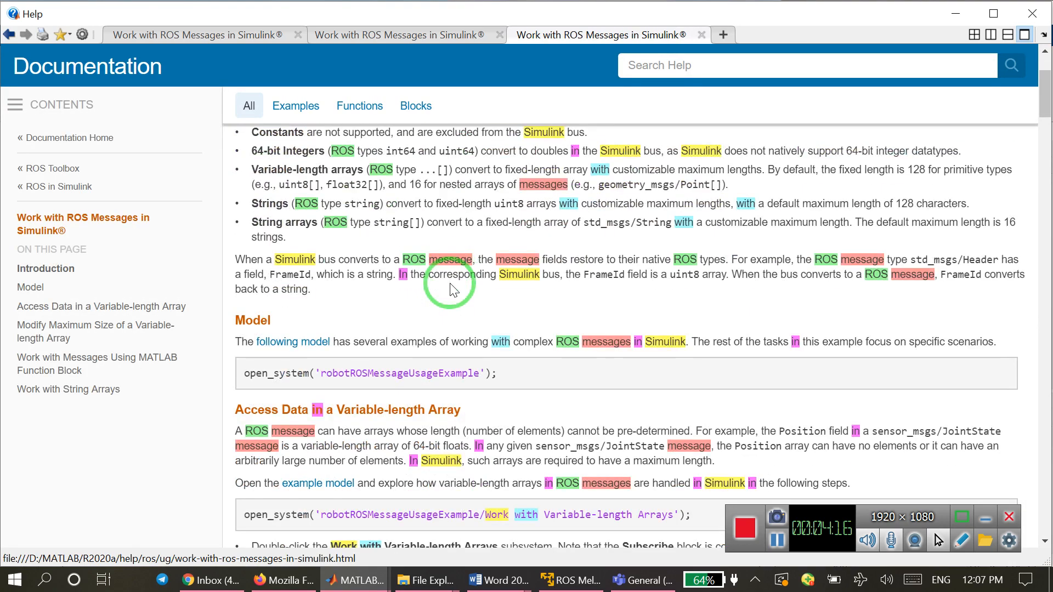
scroll(451, 291, down, 3)
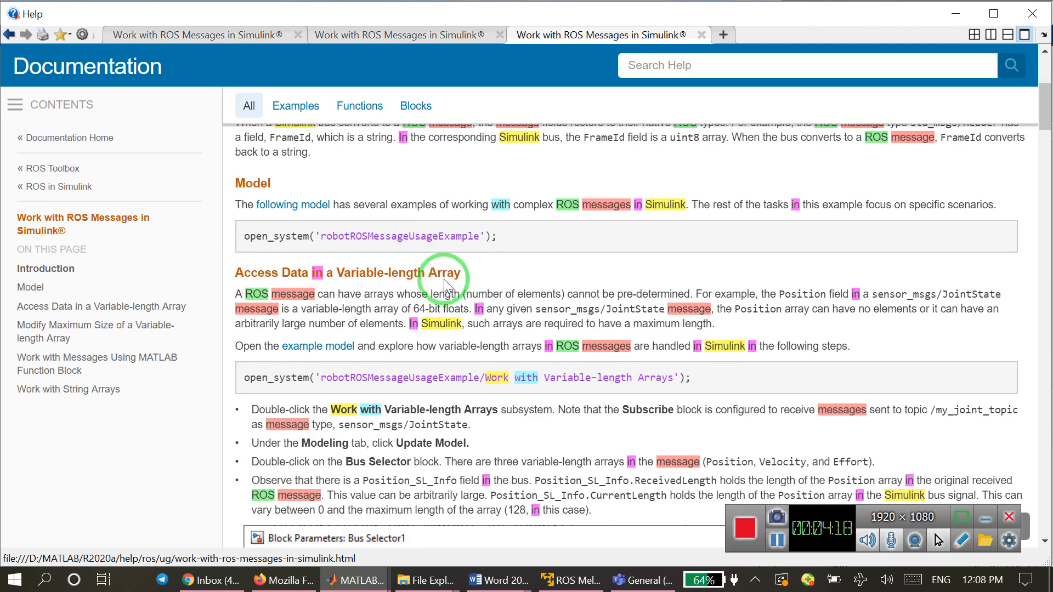
click(285, 213)
Return to the main MATLAB window and change the current folder to WorkWithROSMessagesInSimulinkExample through the link in the error message.
click(353, 580)
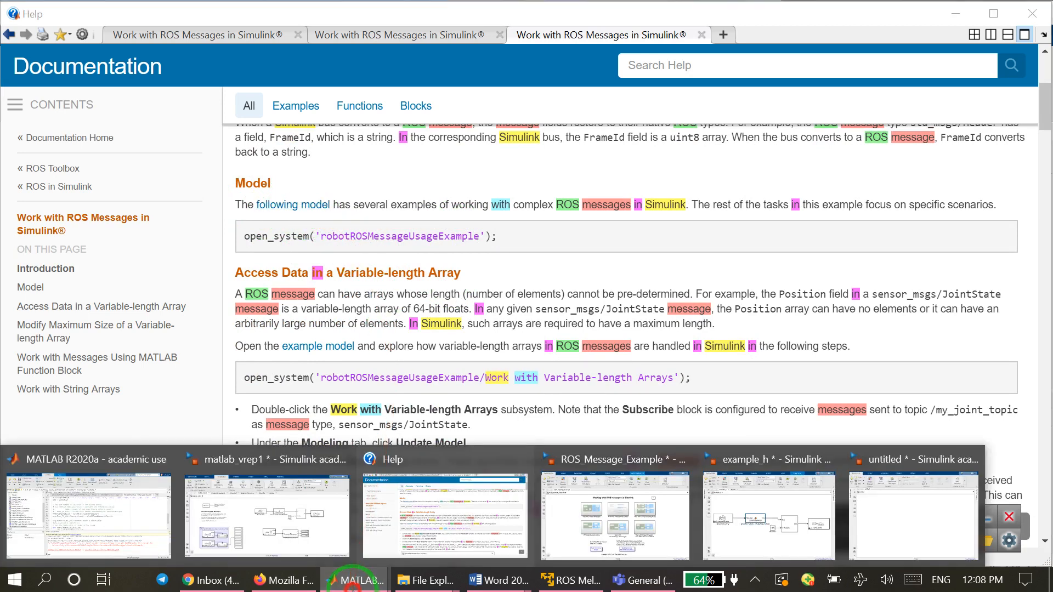
click(118, 525)
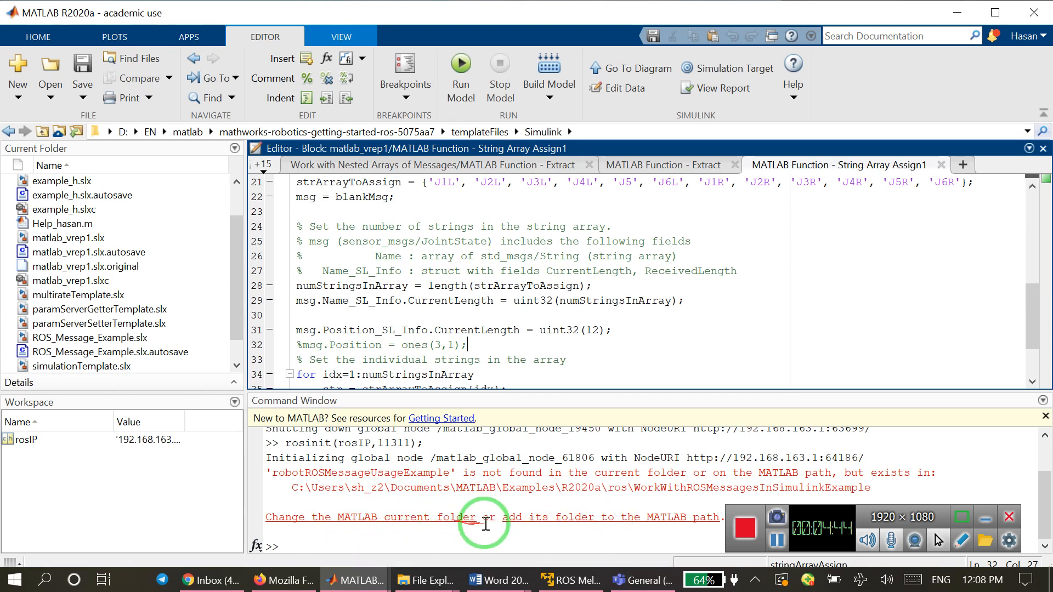
click(423, 518)
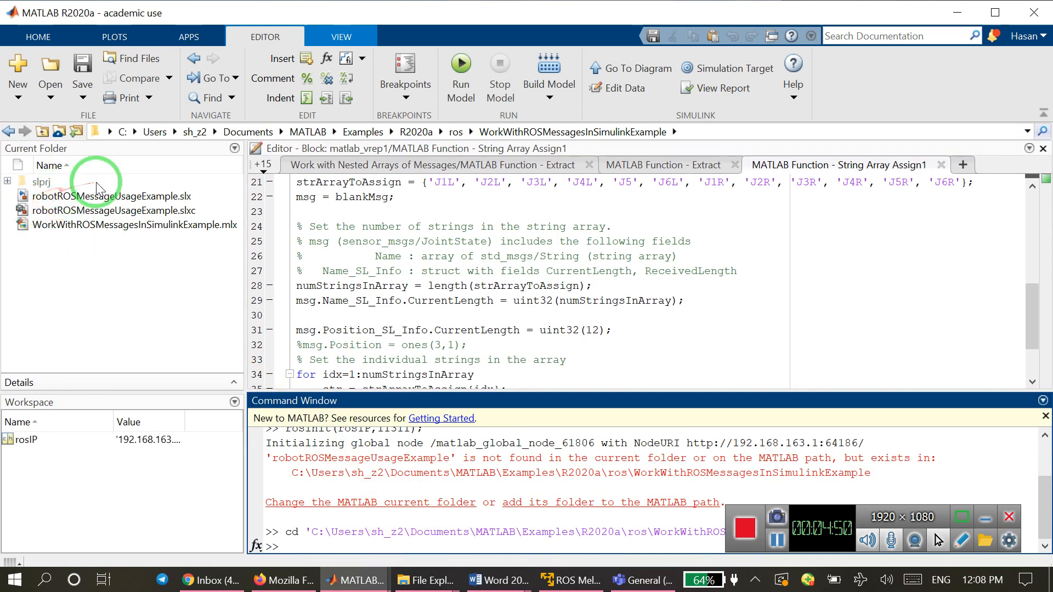
Open robotROSMessageUsageExample.slx from the current folder and enter its Work with Strings and String Arrays subsystem.
click(80, 199)
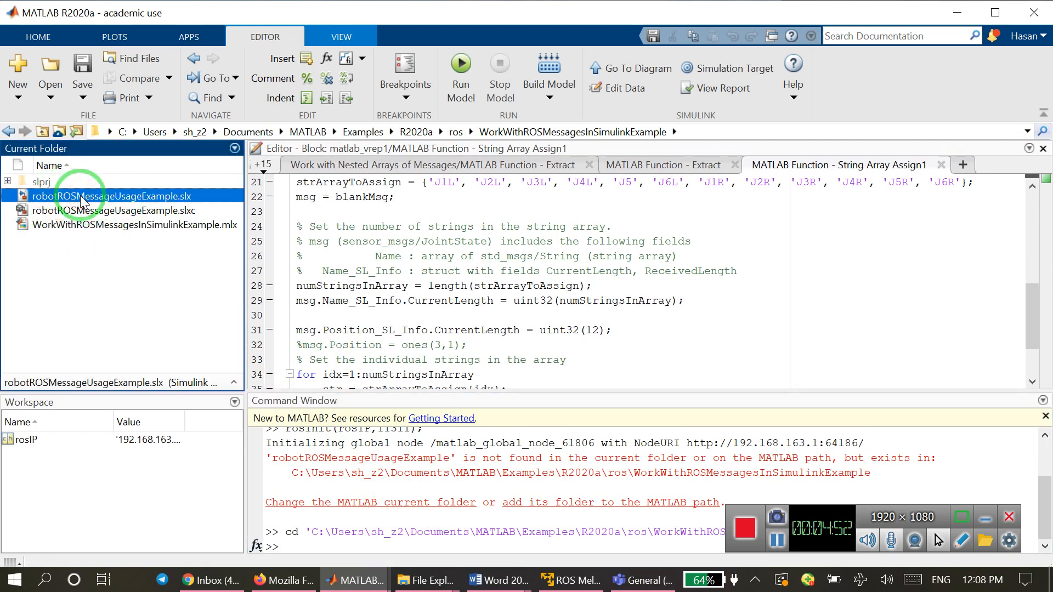
double_click(80, 197)
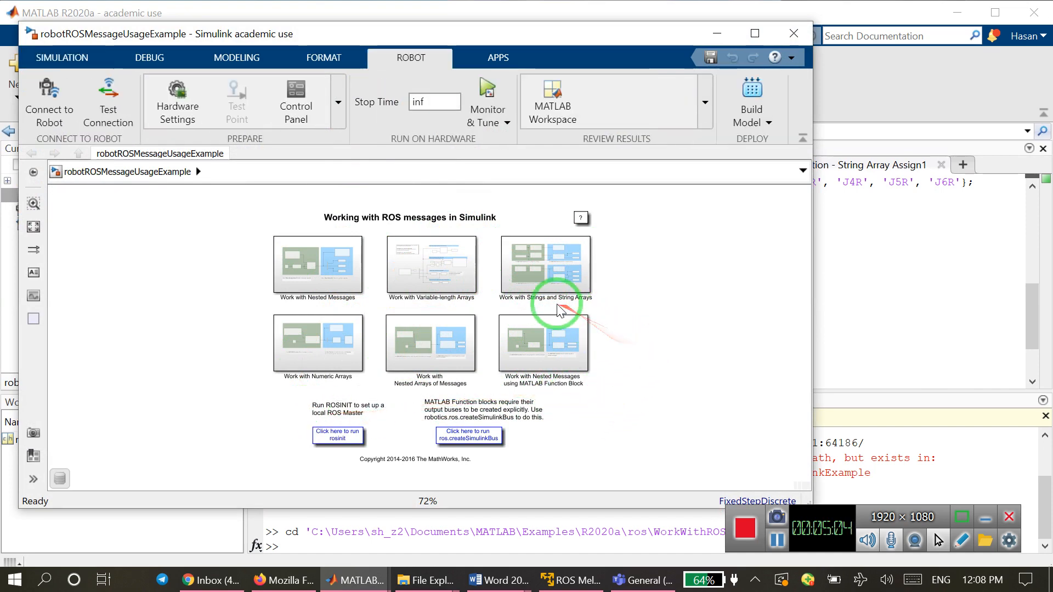
scroll(559, 308, up, 3)
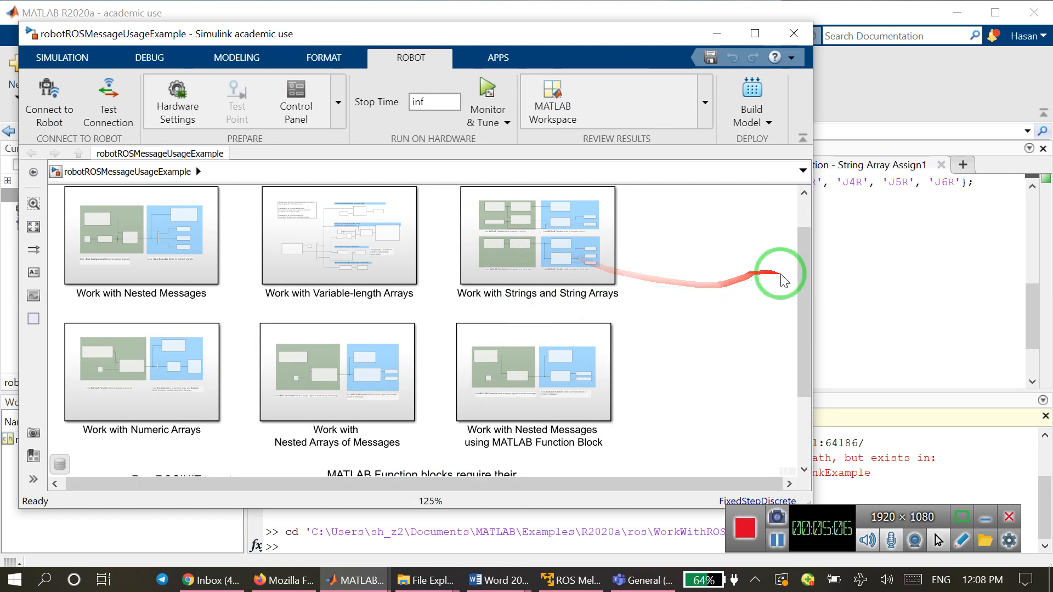
drag(806, 282, 806, 244)
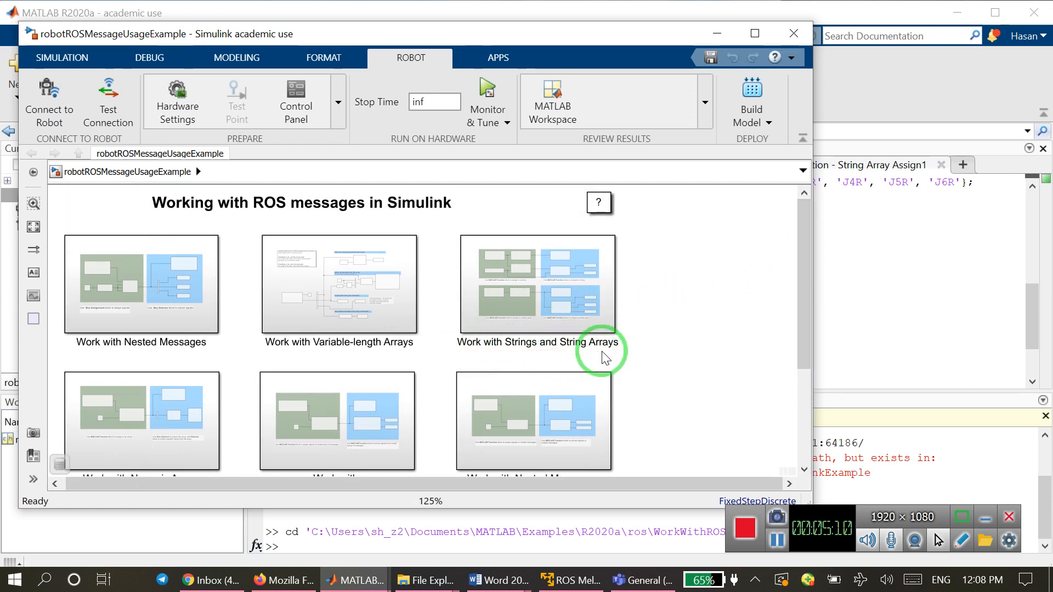
click(530, 284)
double_click(538, 286)
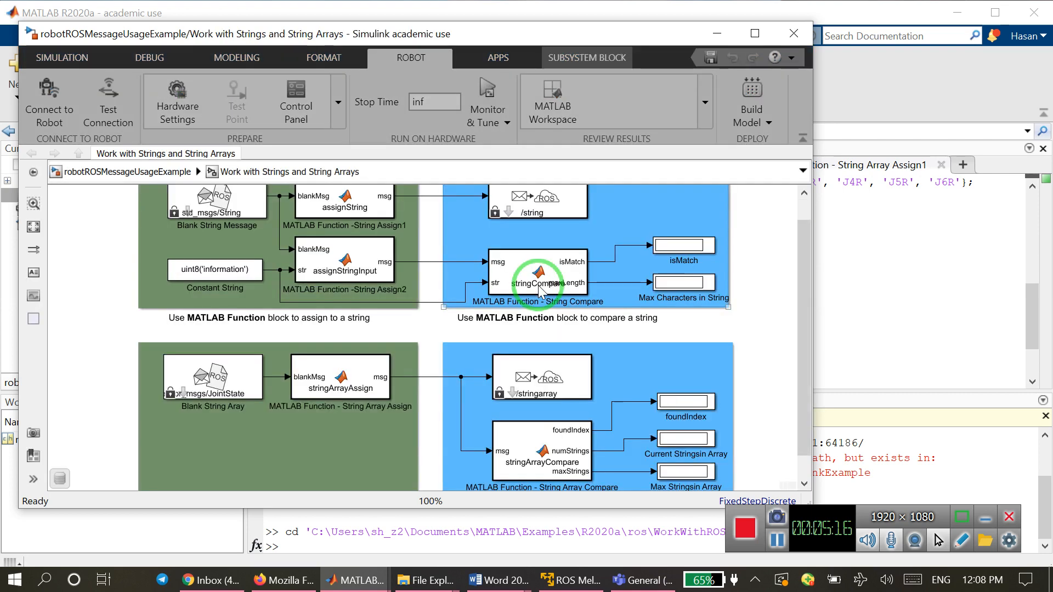
Copy the MATLAB Function - String Array Assign block from the Work with Strings and String Arrays subsystem.
scroll(808, 294, up, 1)
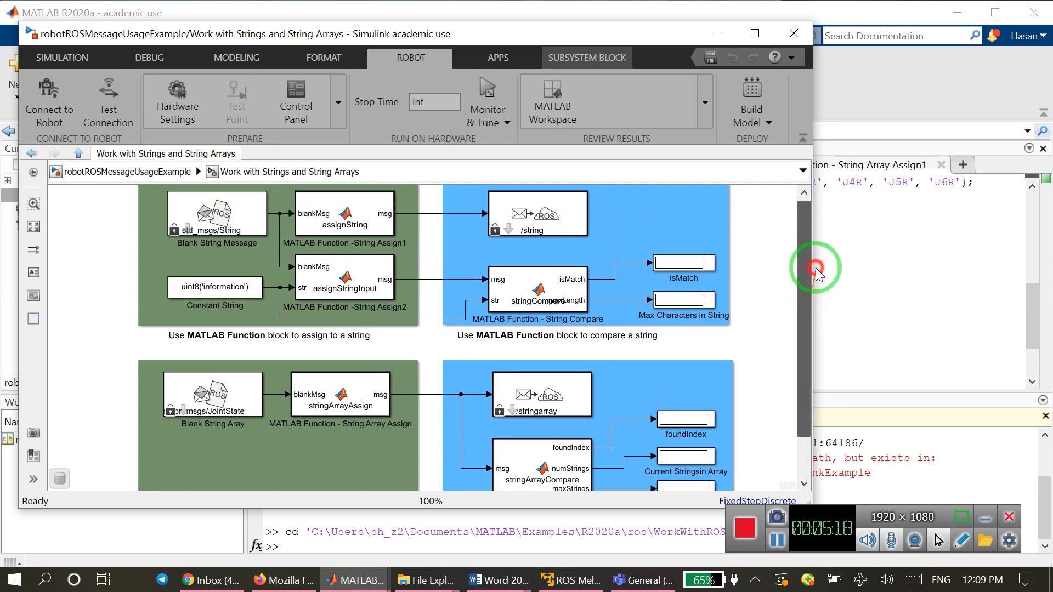
click(614, 311)
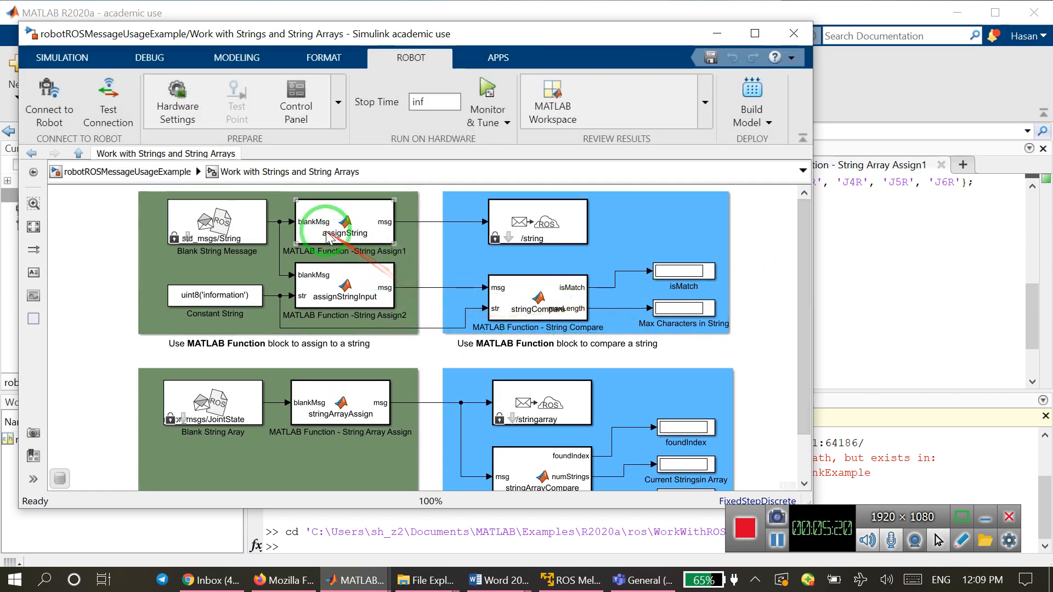
click(354, 316)
click(340, 230)
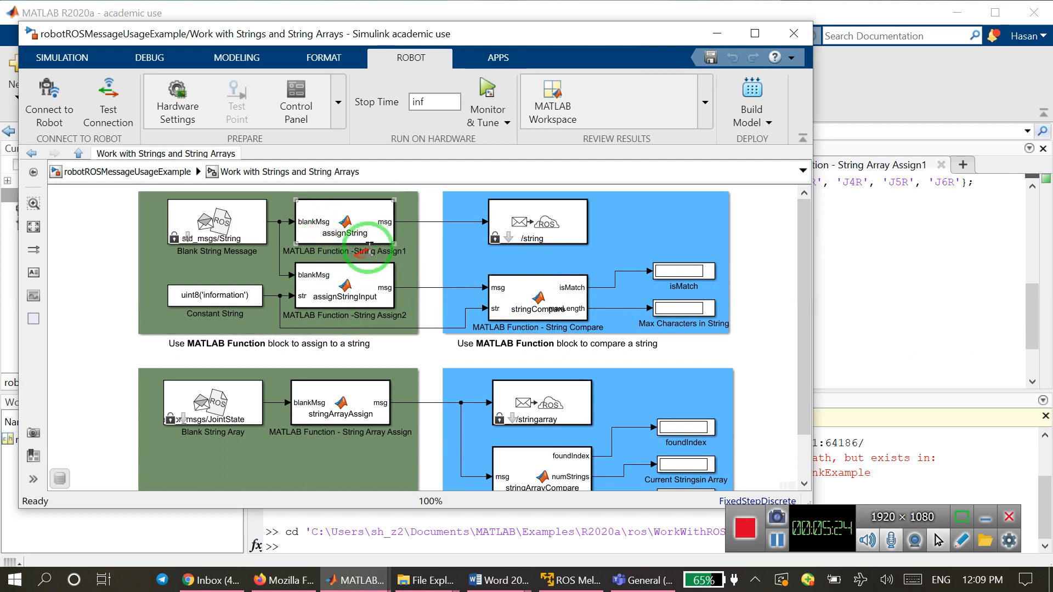
click(393, 430)
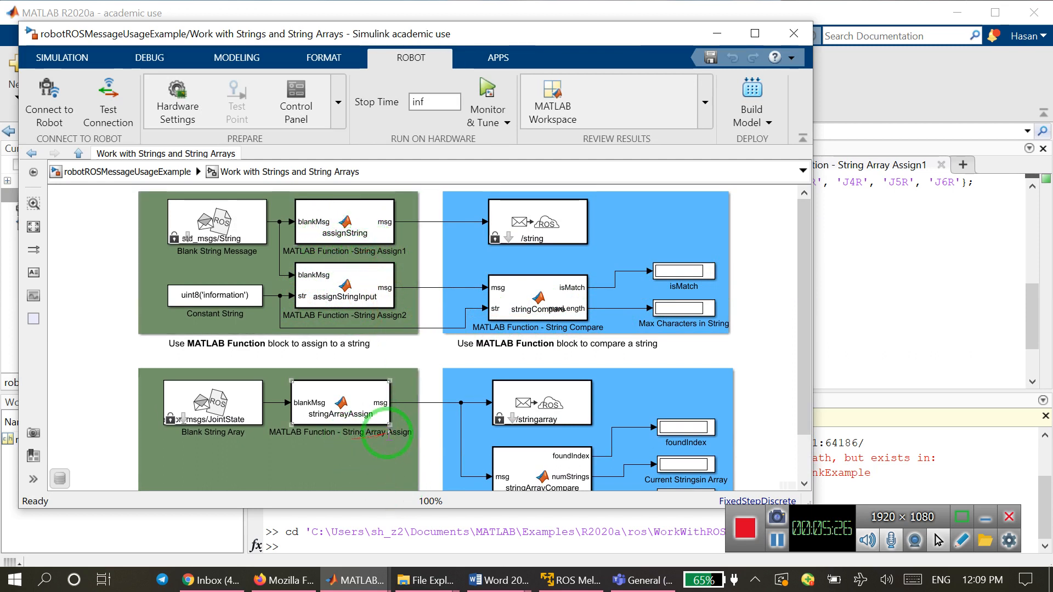
right_click(330, 403)
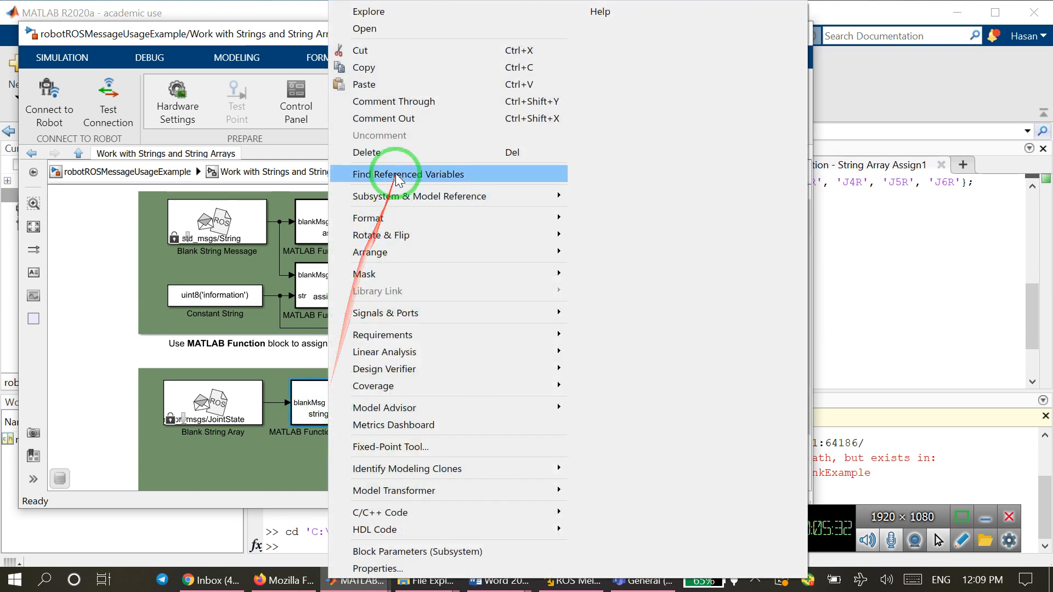
click(399, 68)
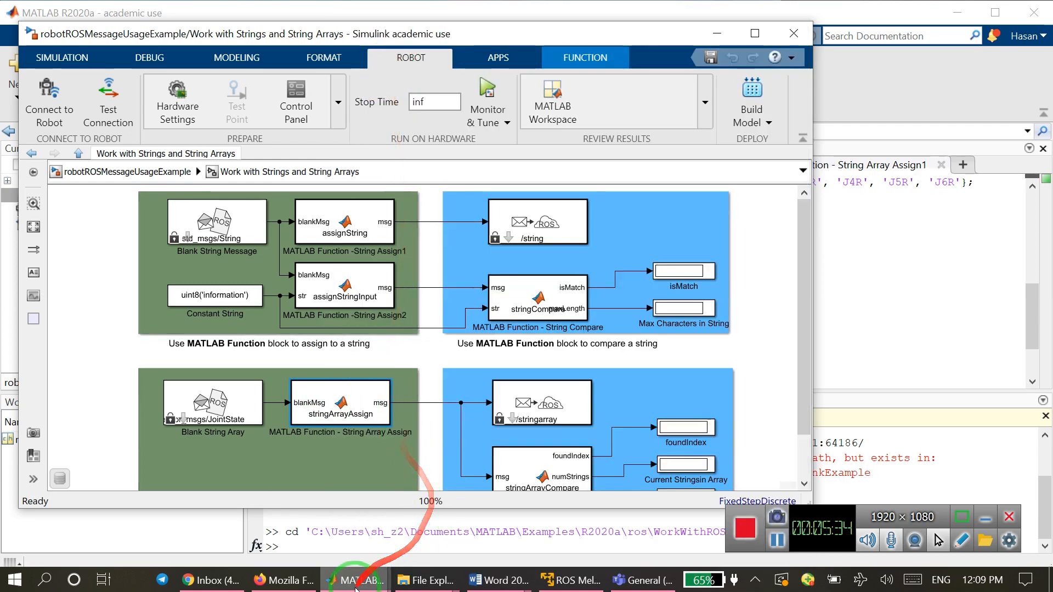
Paste the MATLAB Function - String Array Assign block into the untitled model and reposition it on the canvas.
mouse_move(356, 586)
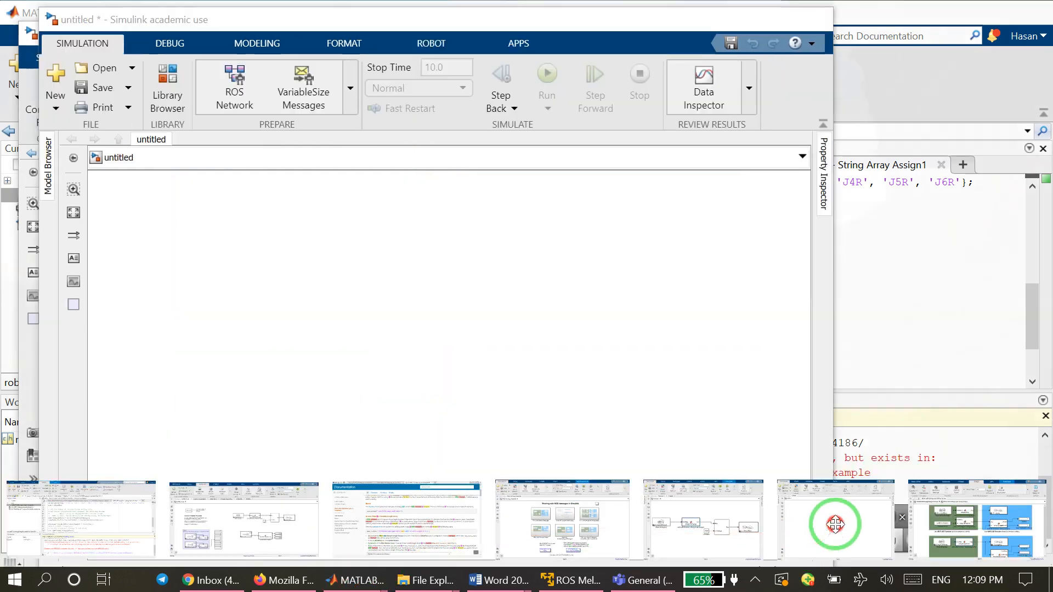
click(834, 521)
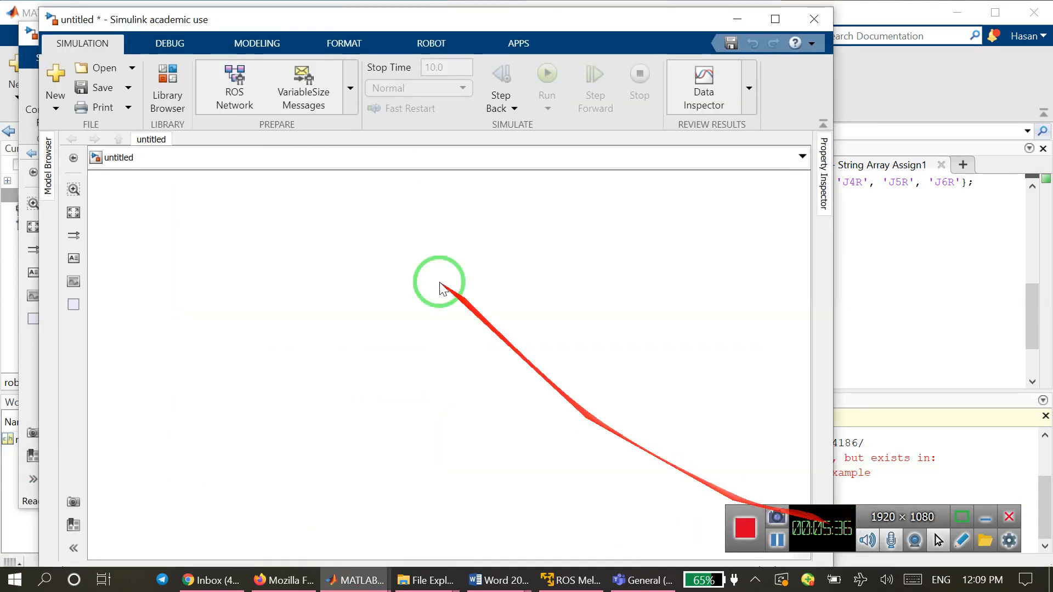
right_click(341, 289)
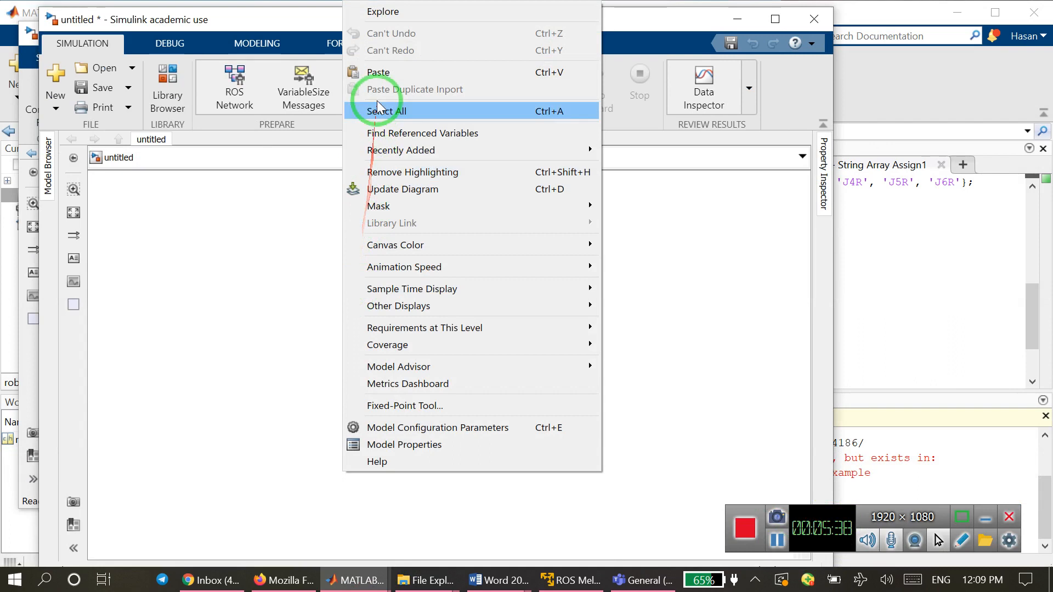
click(387, 72)
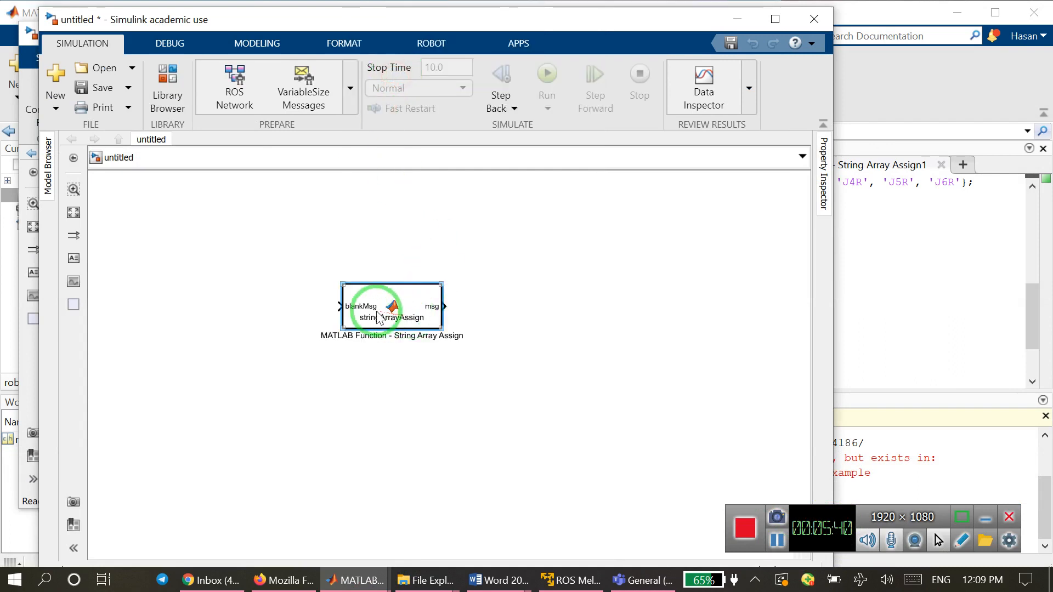
drag(377, 317, 406, 289)
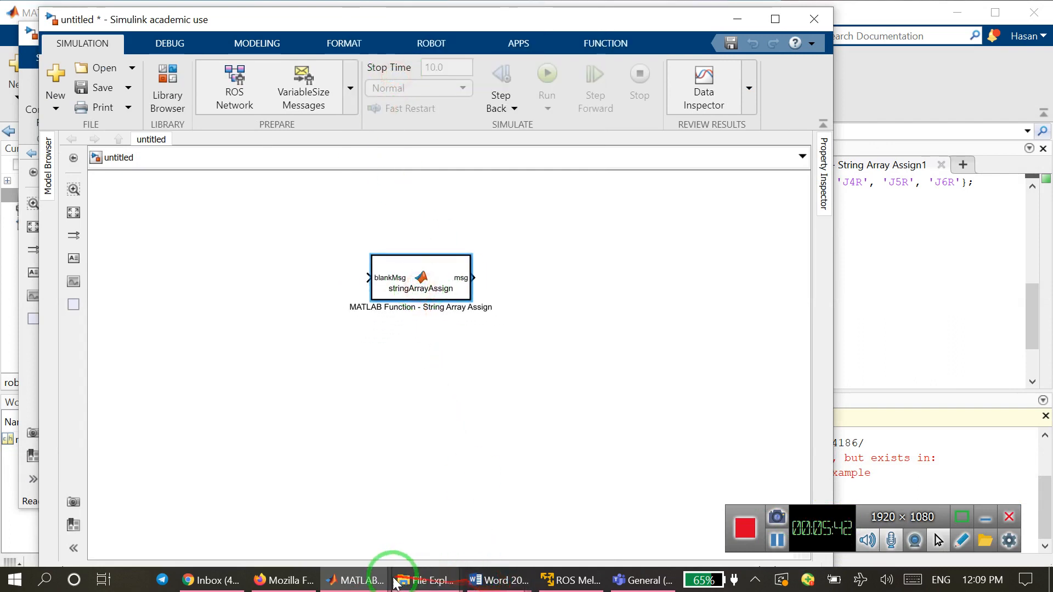
Move the untitled model window aside and copy the Blank String Aray block from the example's Work with Strings and String Arrays subsystem.
mouse_move(358, 586)
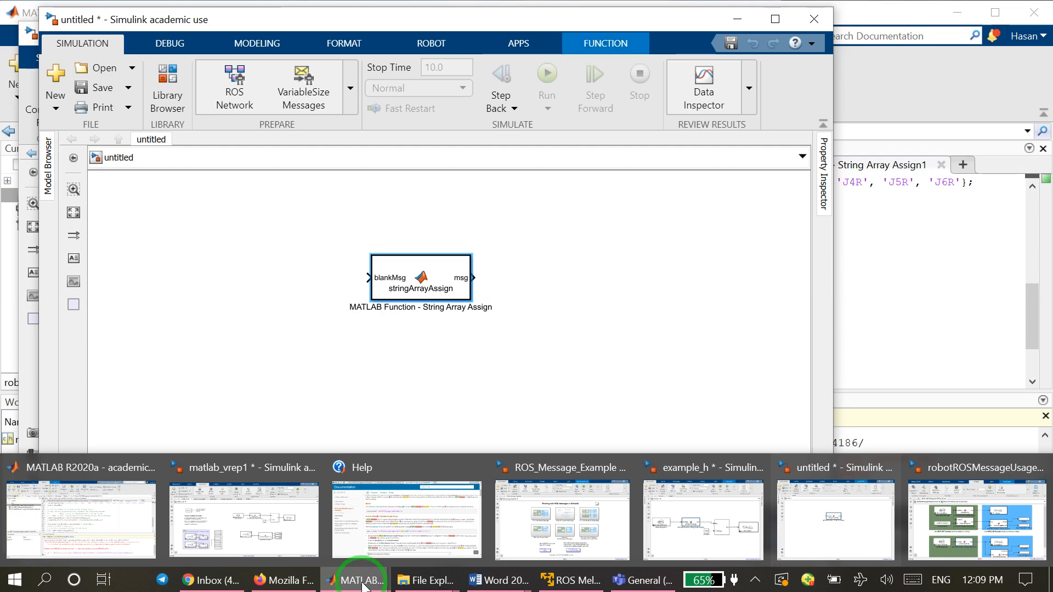
drag(336, 19, 767, 31)
click(237, 419)
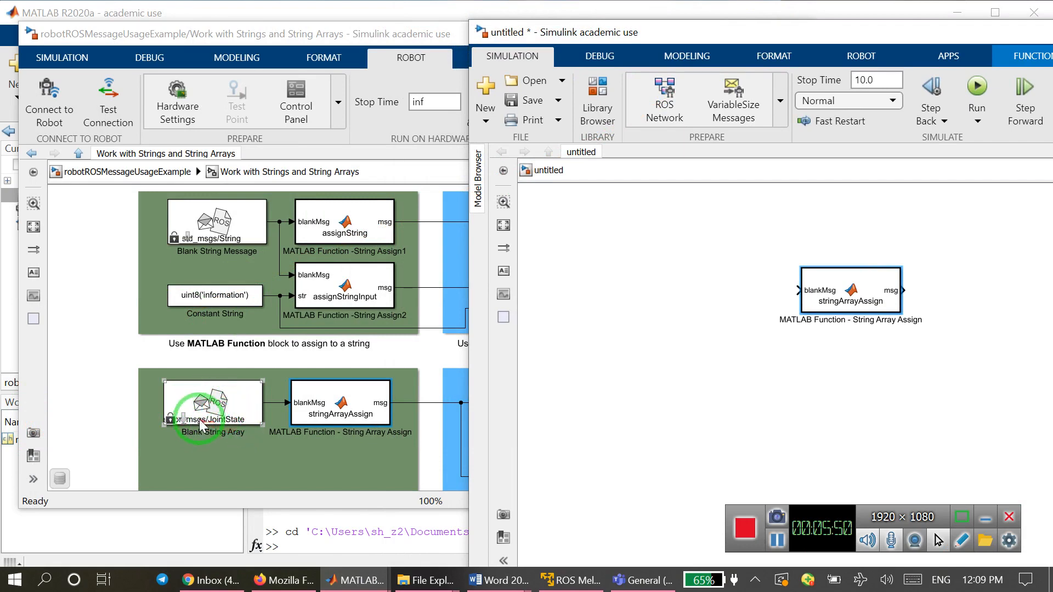
click(215, 411)
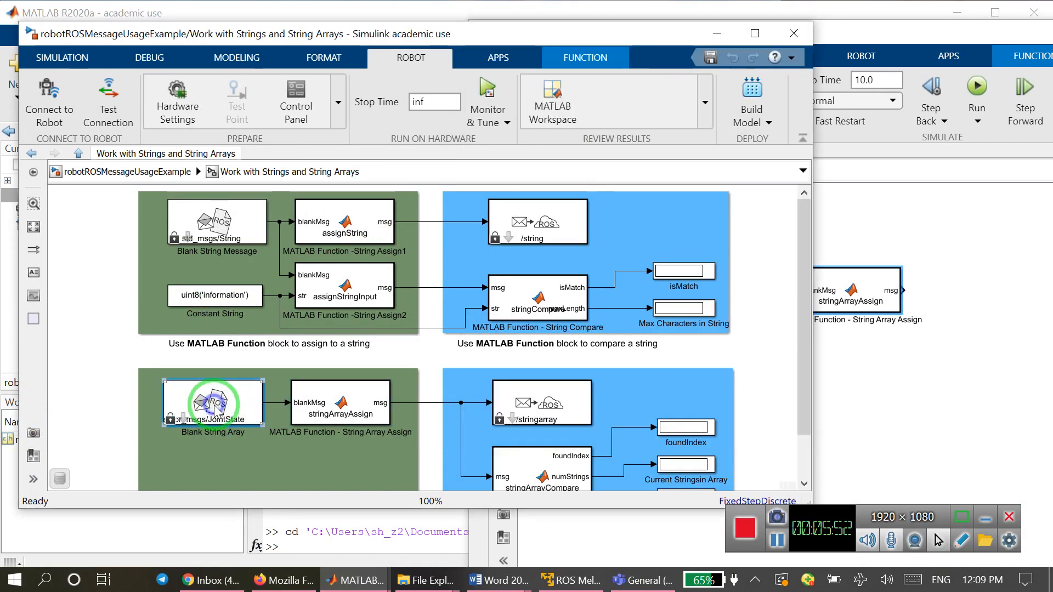
right_click(215, 412)
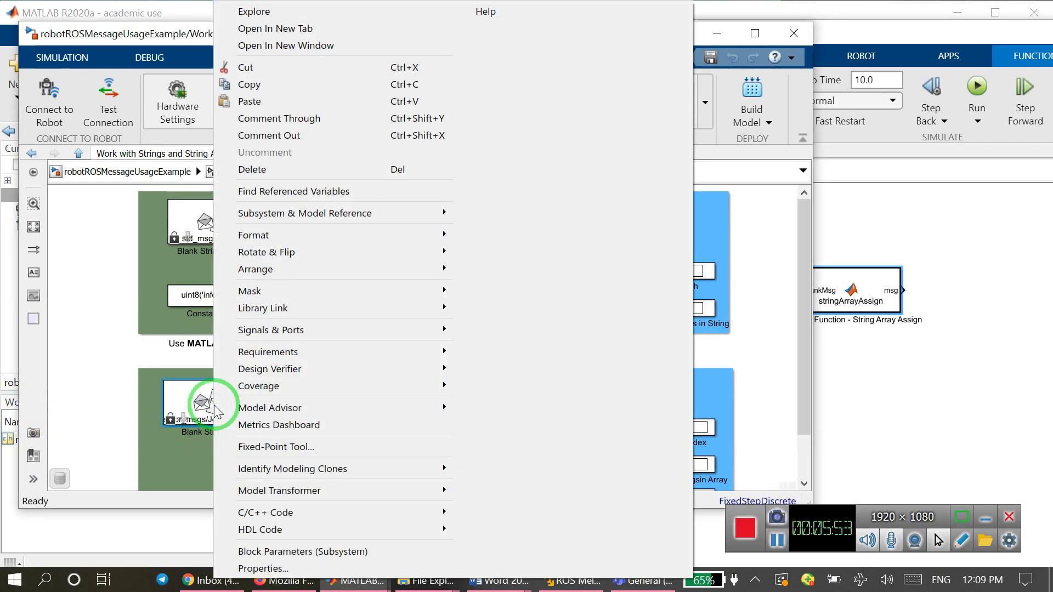
click(245, 83)
Paste the Blank String Aray block into the untitled model and connect its output to the blankMsg input of String Array Assign.
click(888, 387)
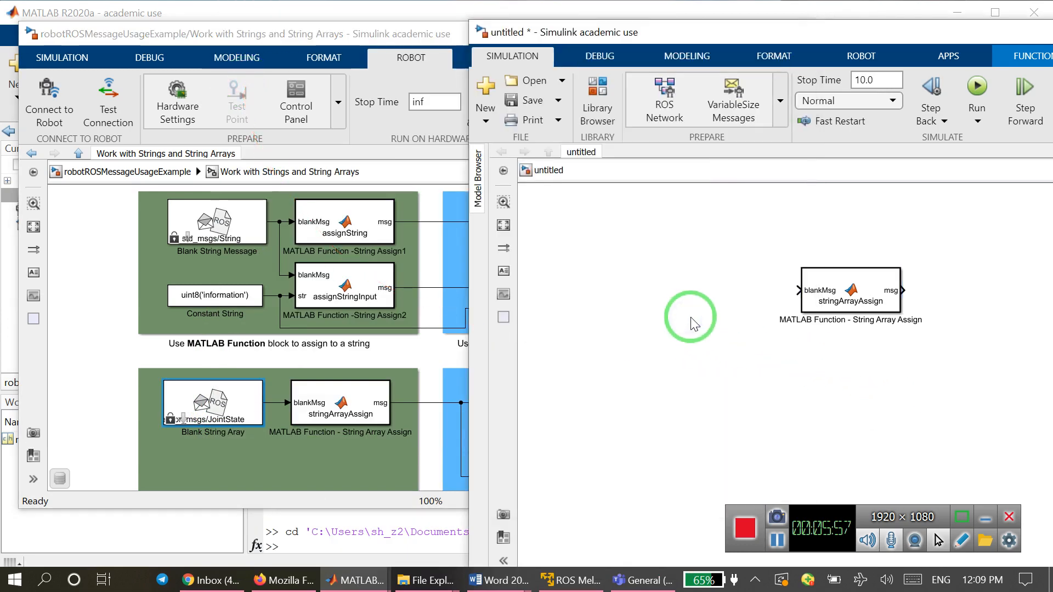
right_click(672, 285)
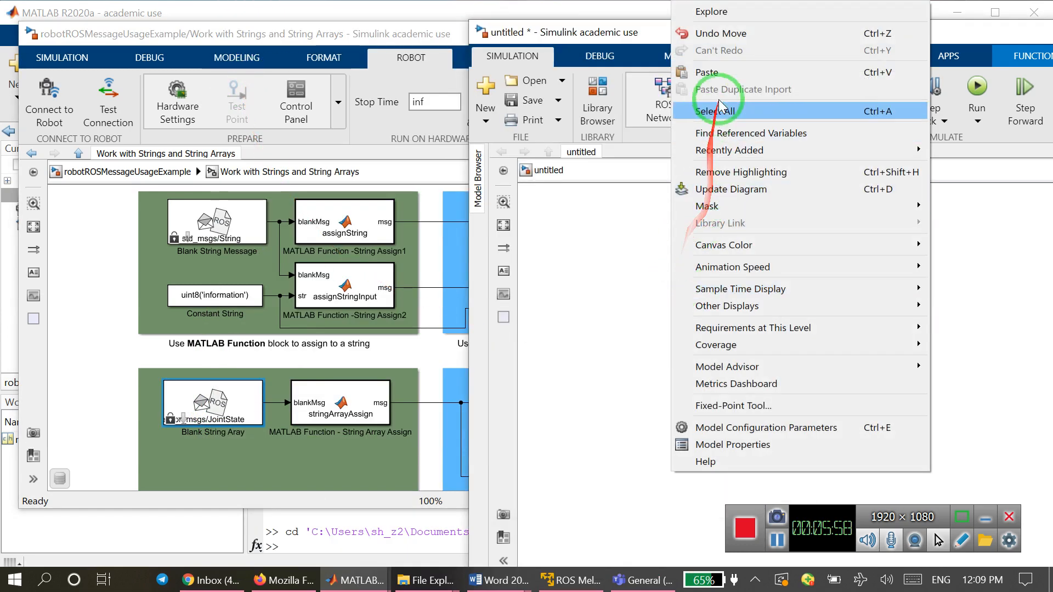
click(723, 68)
drag(720, 330, 700, 312)
drag(752, 290, 779, 299)
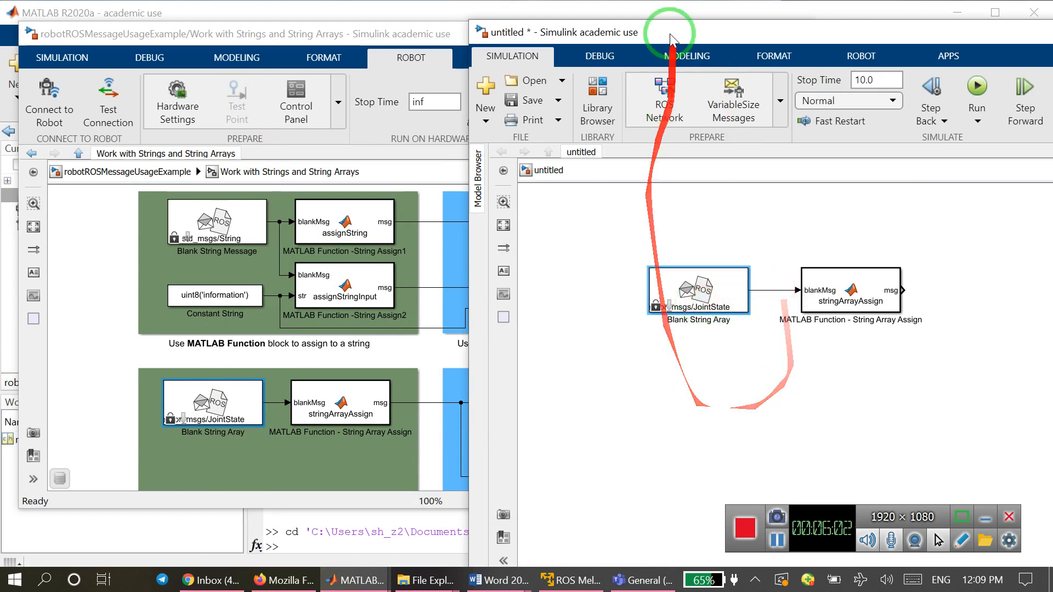
Compare the string array section of the example subsystem with the two connected blocks in the untitled model.
drag(678, 28, 990, 80)
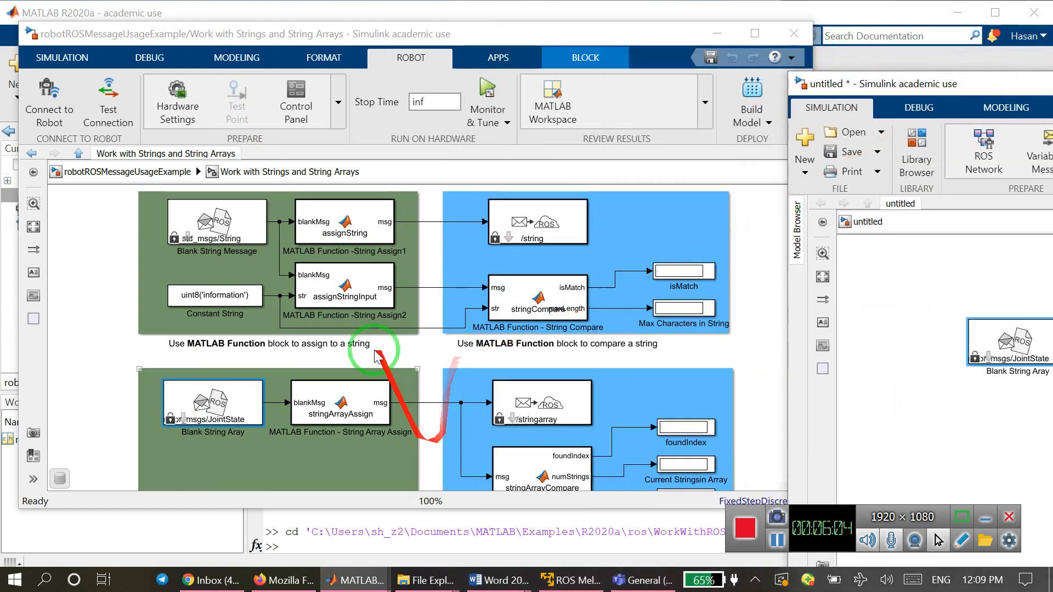
click(367, 403)
click(477, 387)
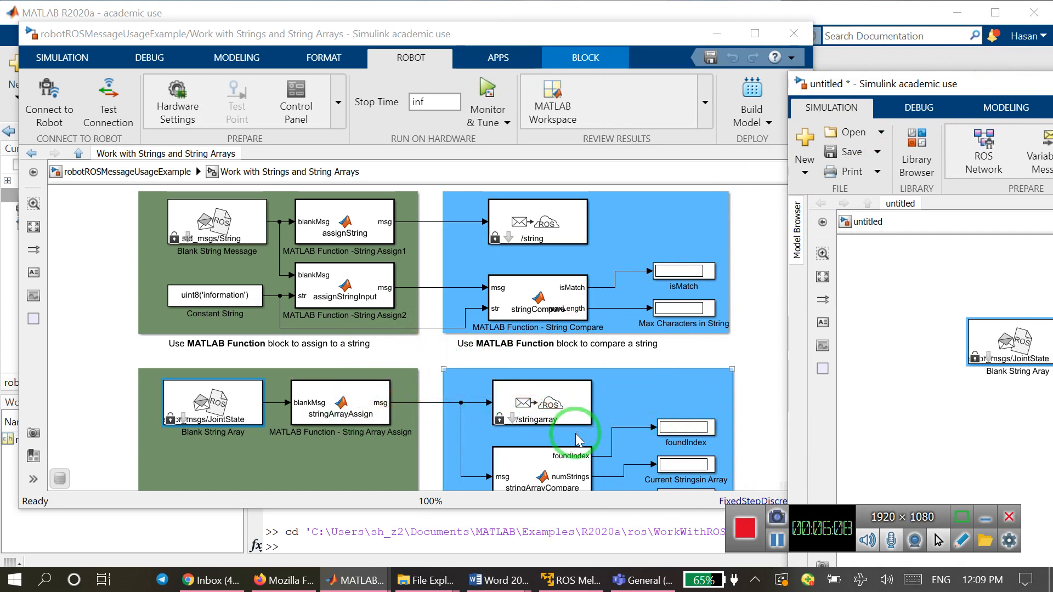
click(587, 419)
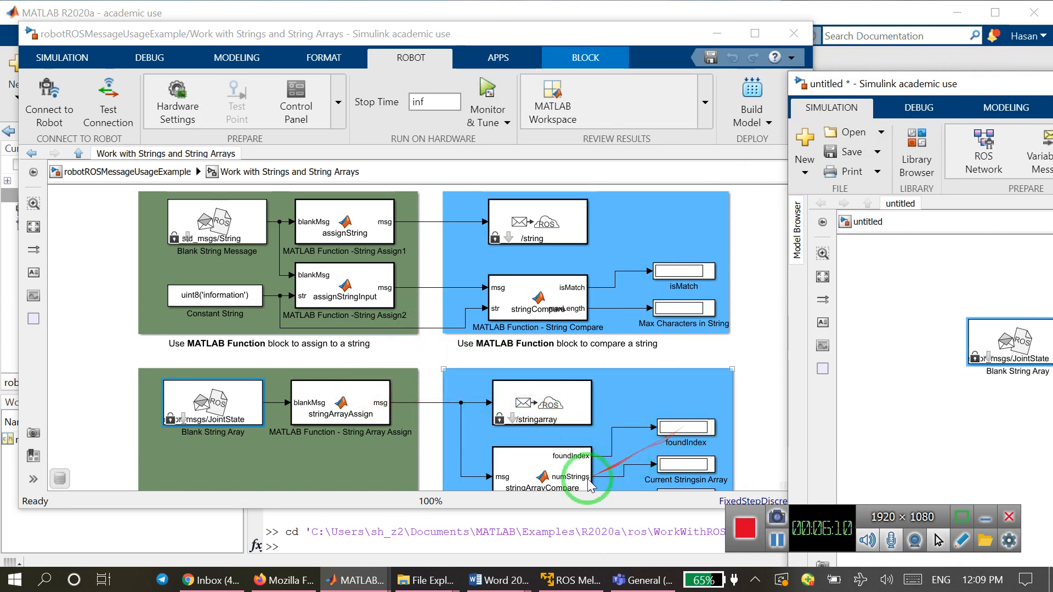
click(342, 406)
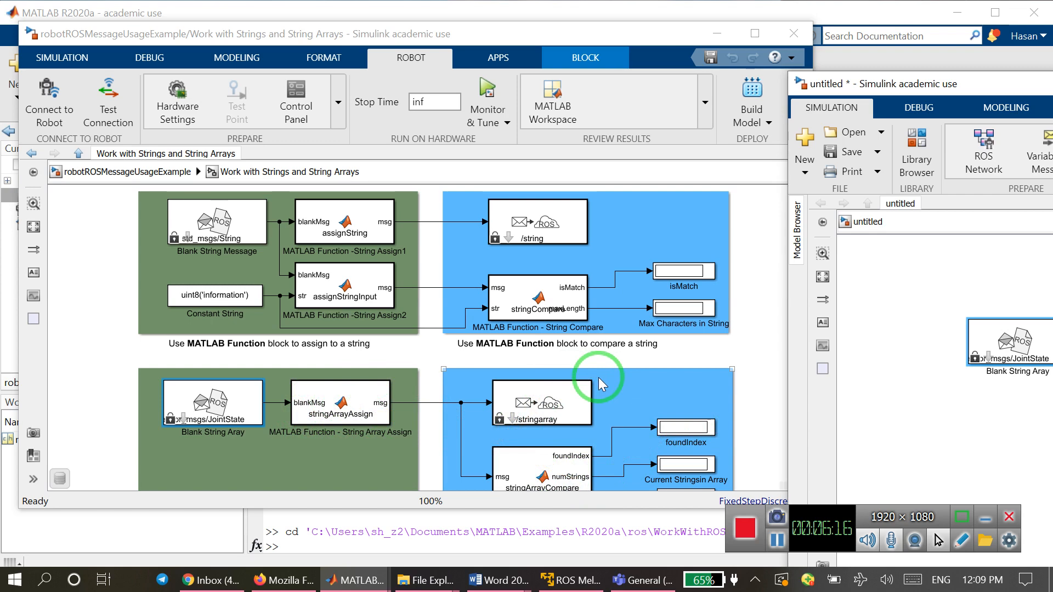
drag(978, 87, 414, 26)
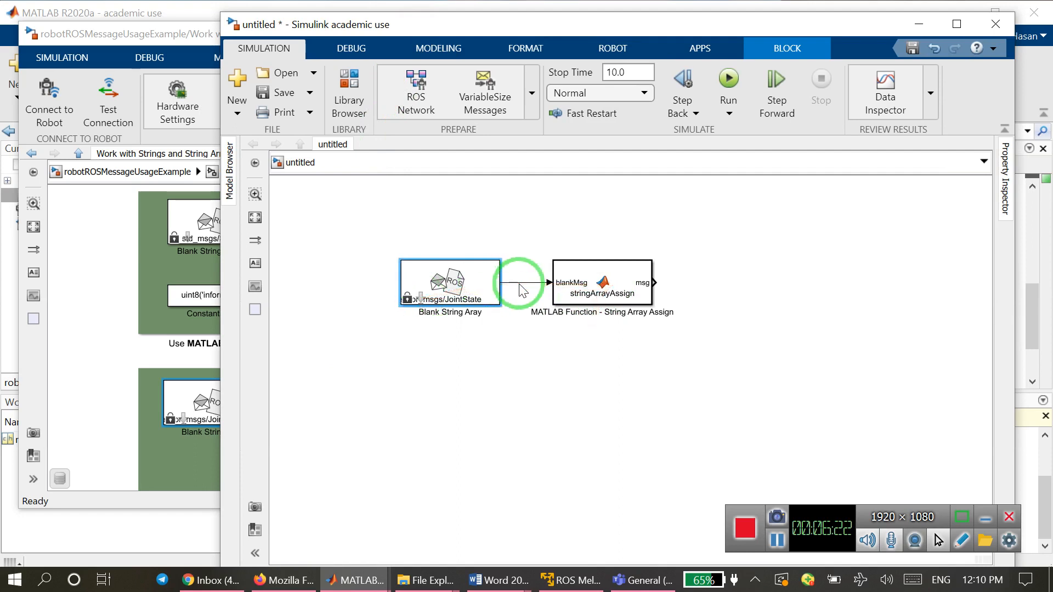
click(612, 304)
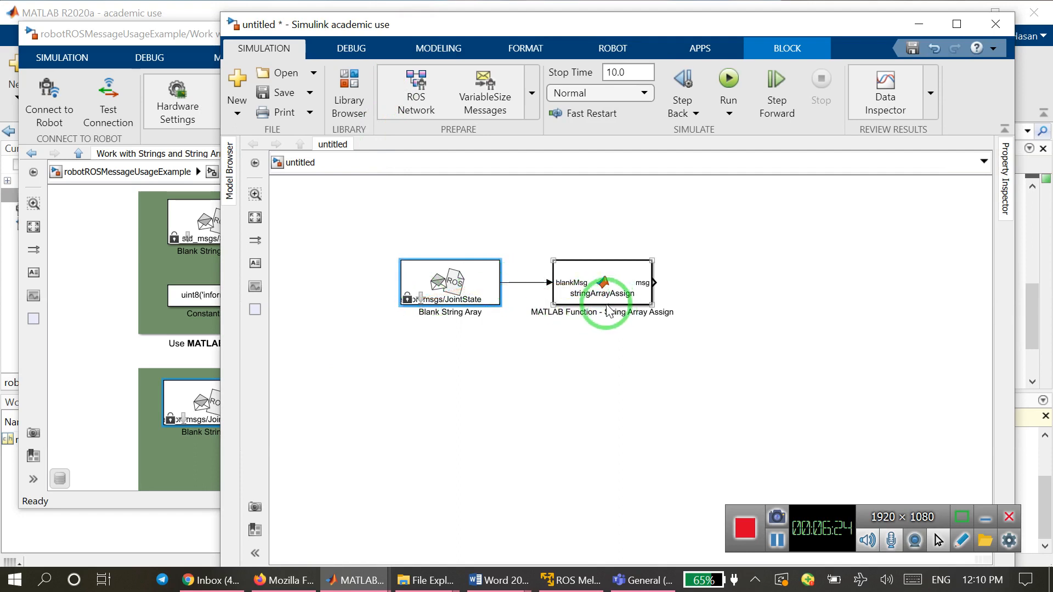
click(592, 343)
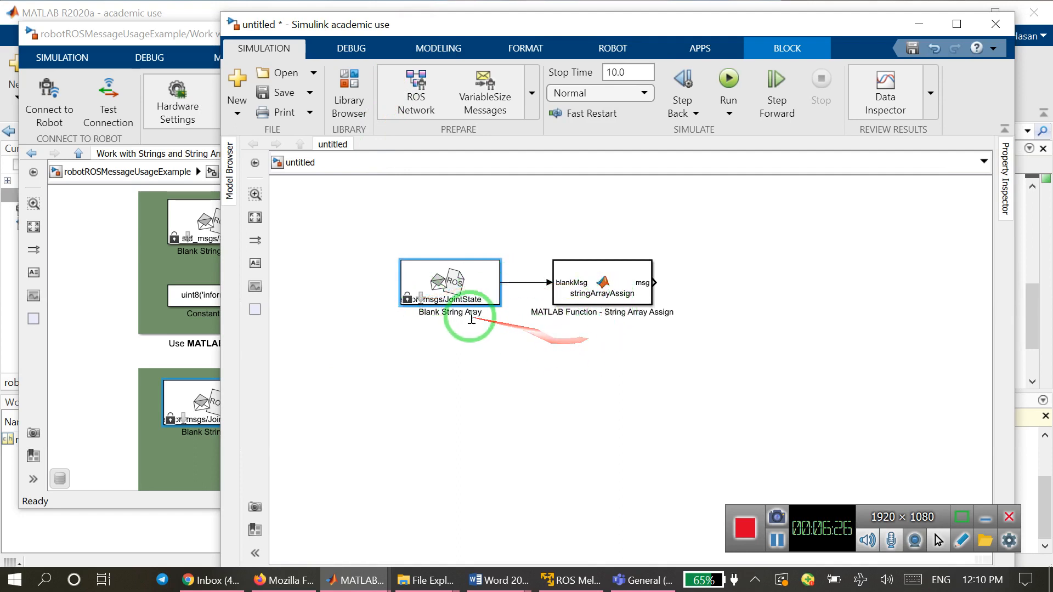
drag(485, 310, 529, 392)
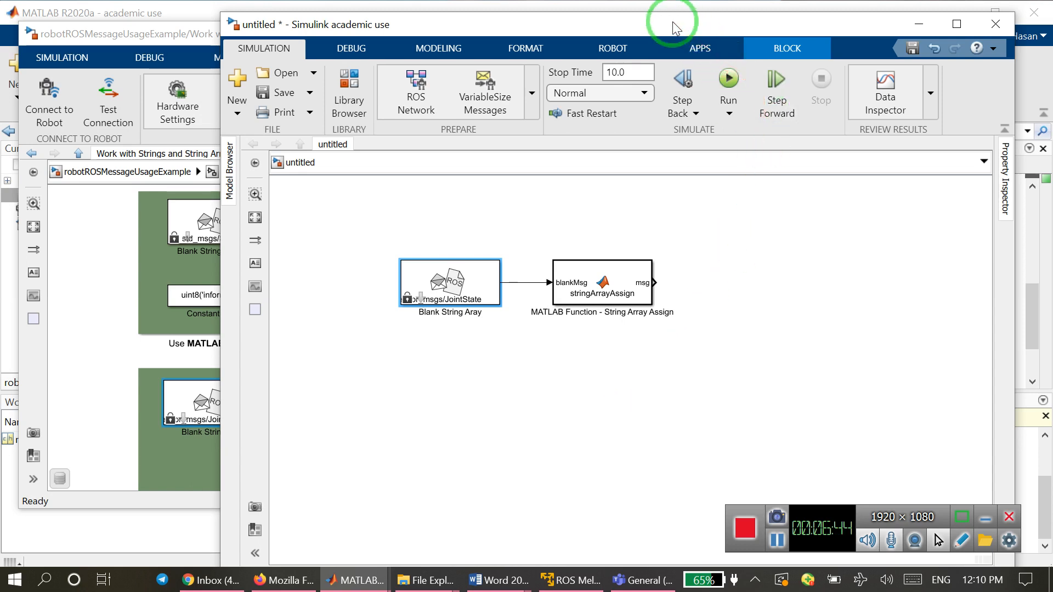
drag(672, 21, 613, 16)
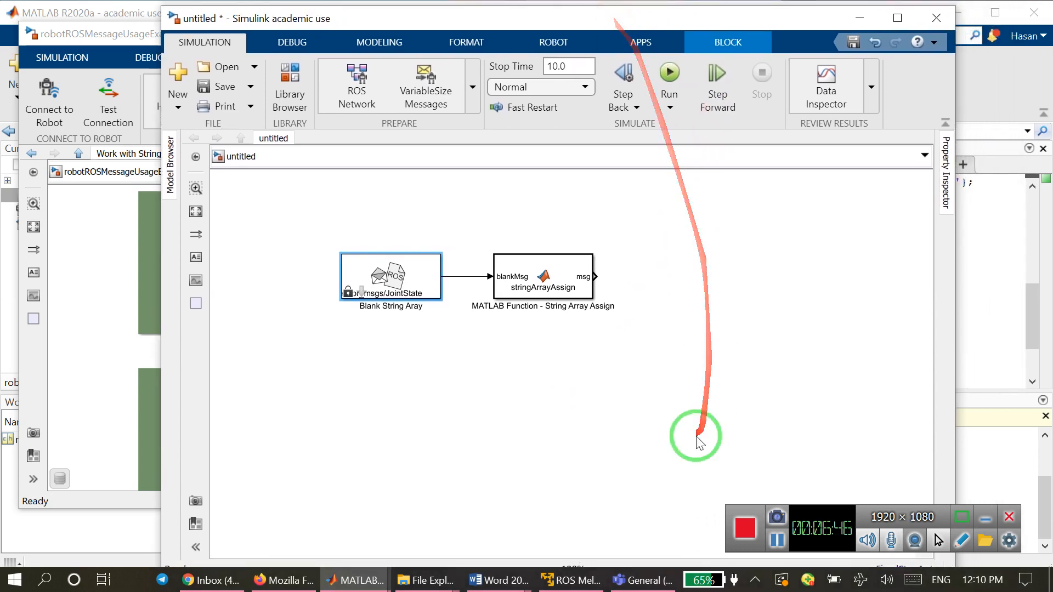
Switch to the example_h model and examine the Bus Assignment block between the string array function and the publisher.
mouse_move(353, 579)
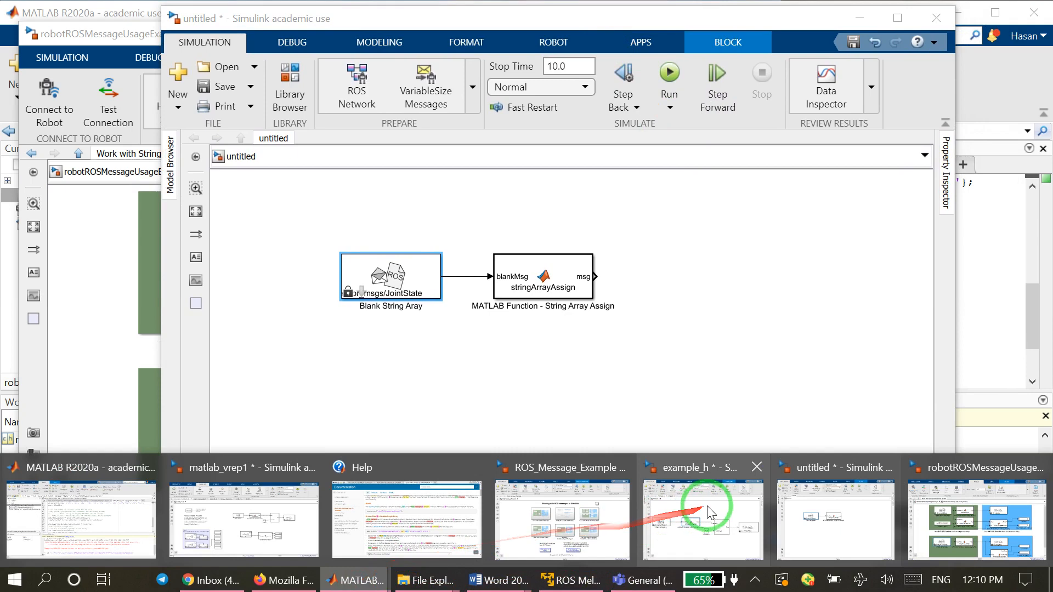
mouse_move(712, 513)
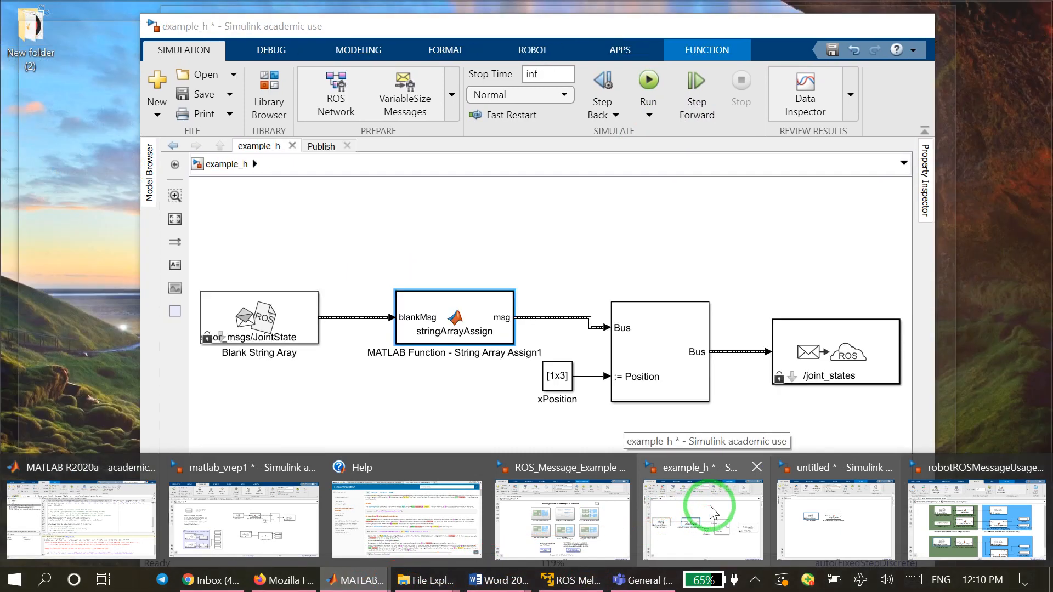
click(712, 513)
click(664, 360)
click(743, 431)
click(669, 387)
click(649, 419)
click(706, 427)
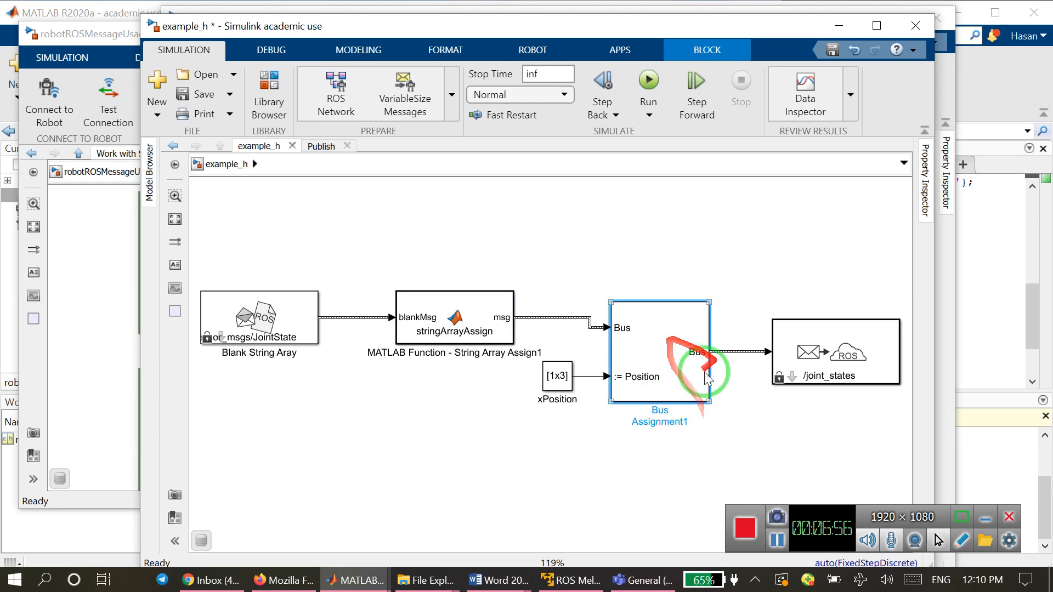
Open the Simulink Library Browser and search it for "bus assignment".
click(271, 94)
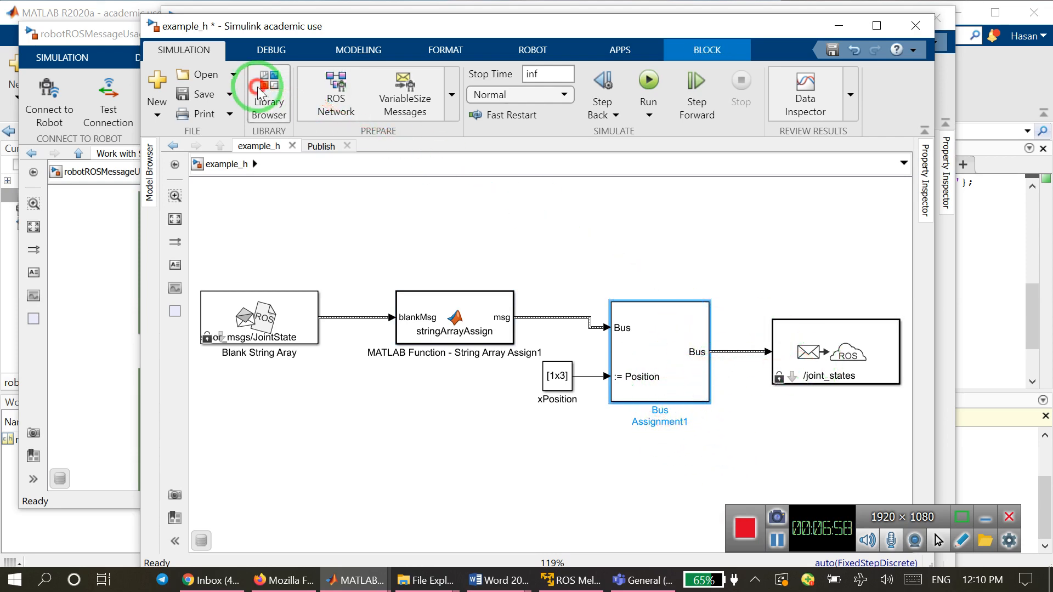
drag(251, 90, 308, 98)
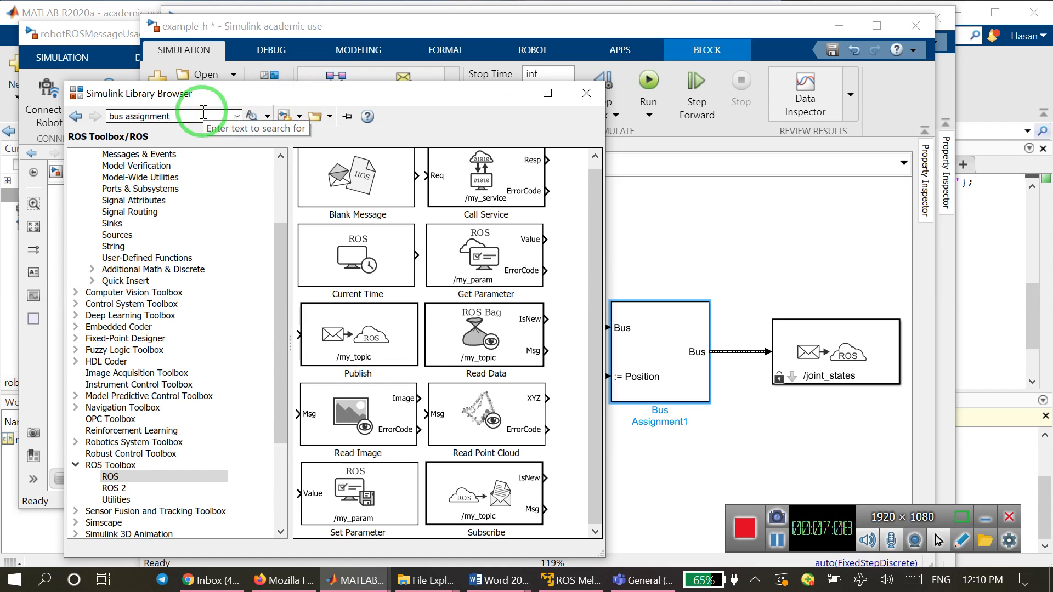
key(Return)
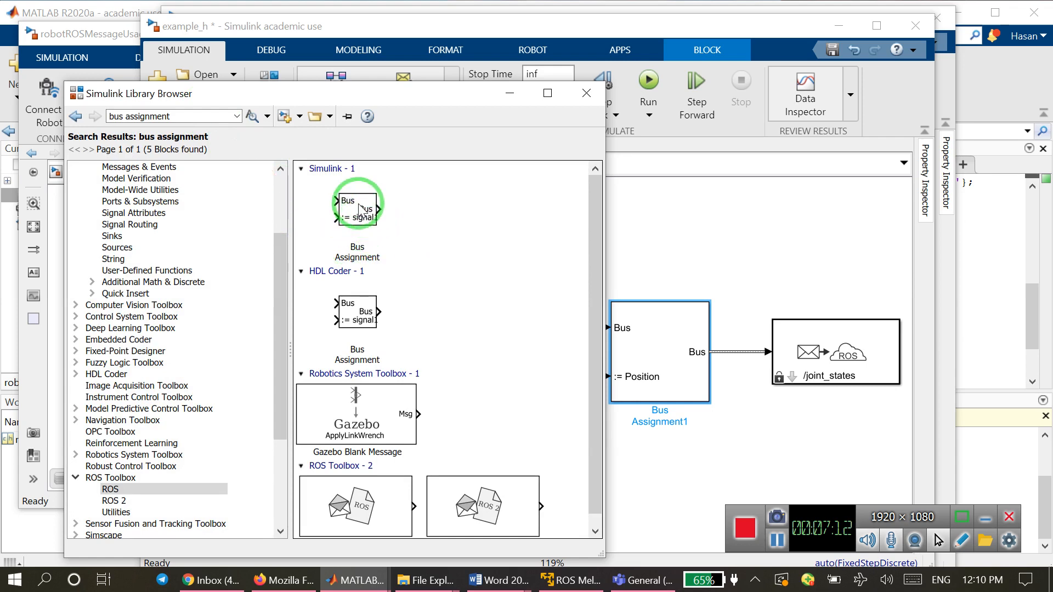
Add the Simulink Bus Assignment block to the untitled model and connect the msg output of String Array Assign to its Bus input.
click(361, 209)
click(873, 10)
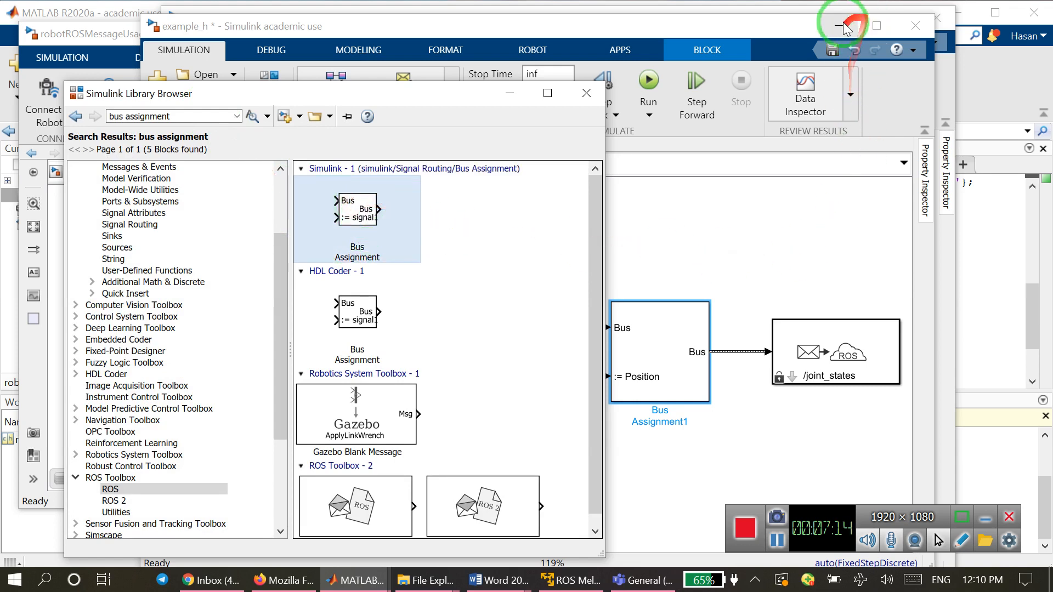
mouse_move(357, 215)
mouse_down()
mouse_move(801, 318)
mouse_move(707, 303)
mouse_move(683, 276)
mouse_move(706, 299)
mouse_up()
mouse_move(596, 277)
mouse_down()
mouse_move(619, 292)
mouse_move(684, 282)
mouse_move(569, 277)
mouse_move(665, 277)
mouse_up()
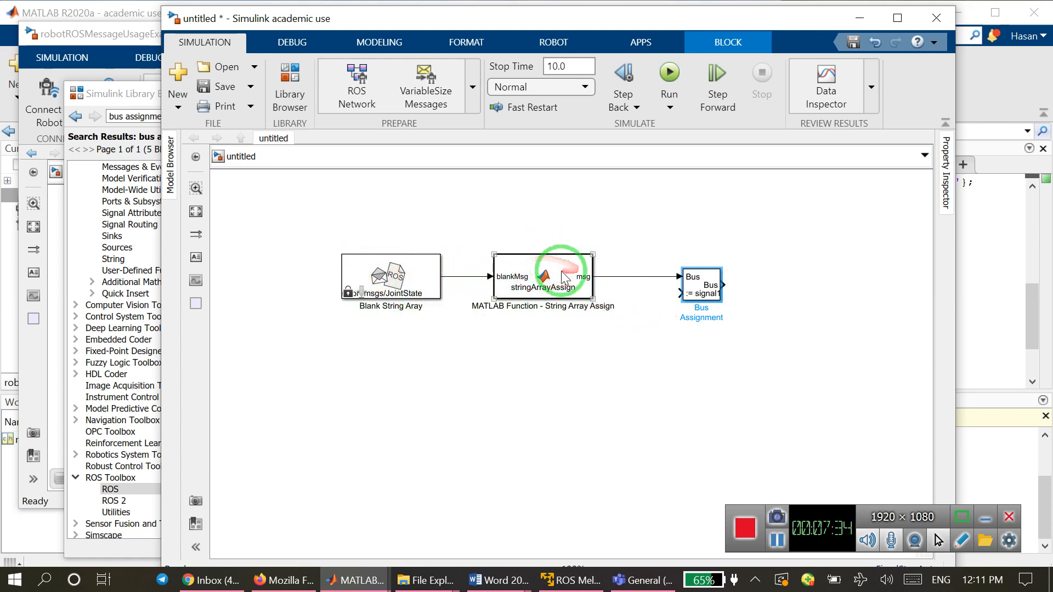
drag(698, 290, 685, 289)
Add the Publish block from the ROS Toolbox ROS library to the untitled model, beside the Bus Assignment block's output.
click(360, 580)
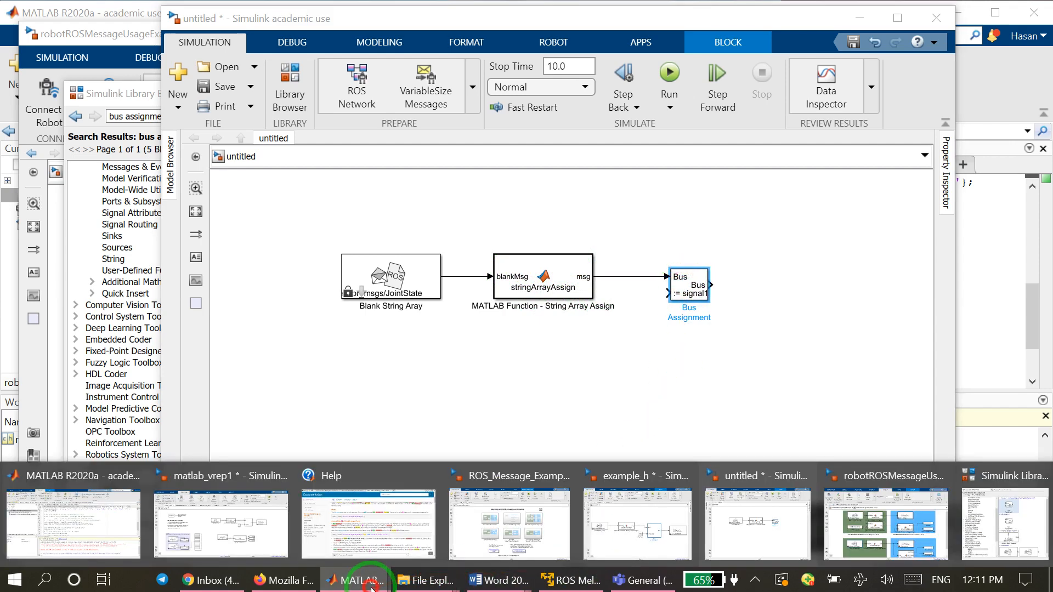
mouse_move(663, 539)
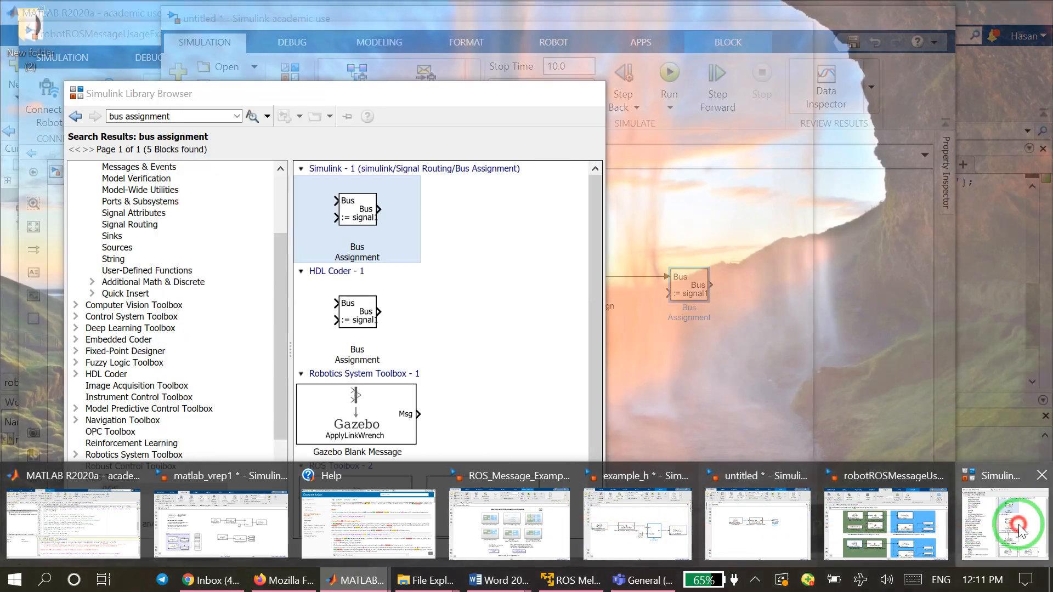
click(982, 531)
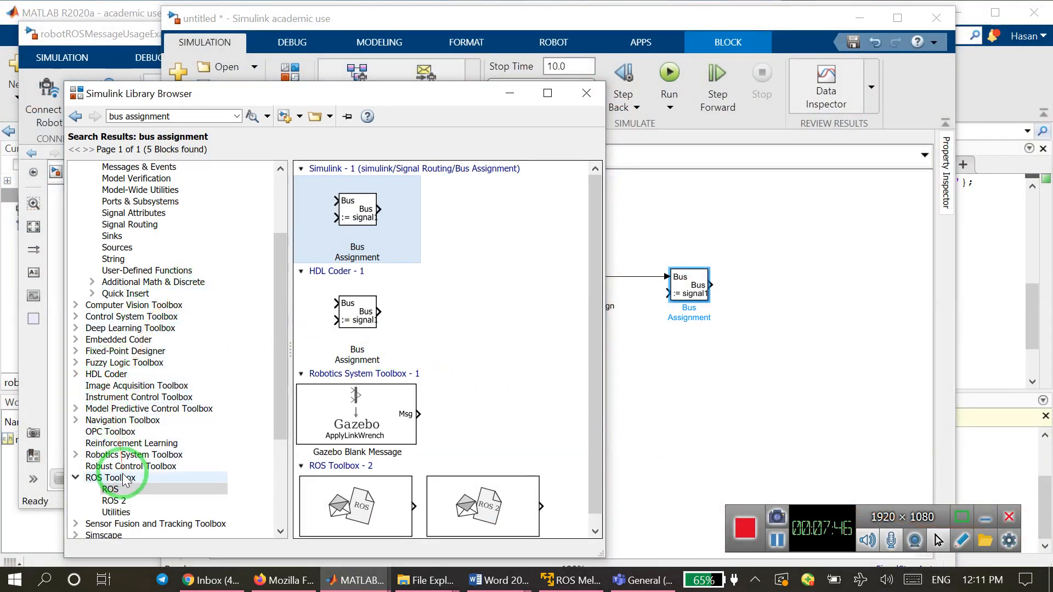
click(112, 488)
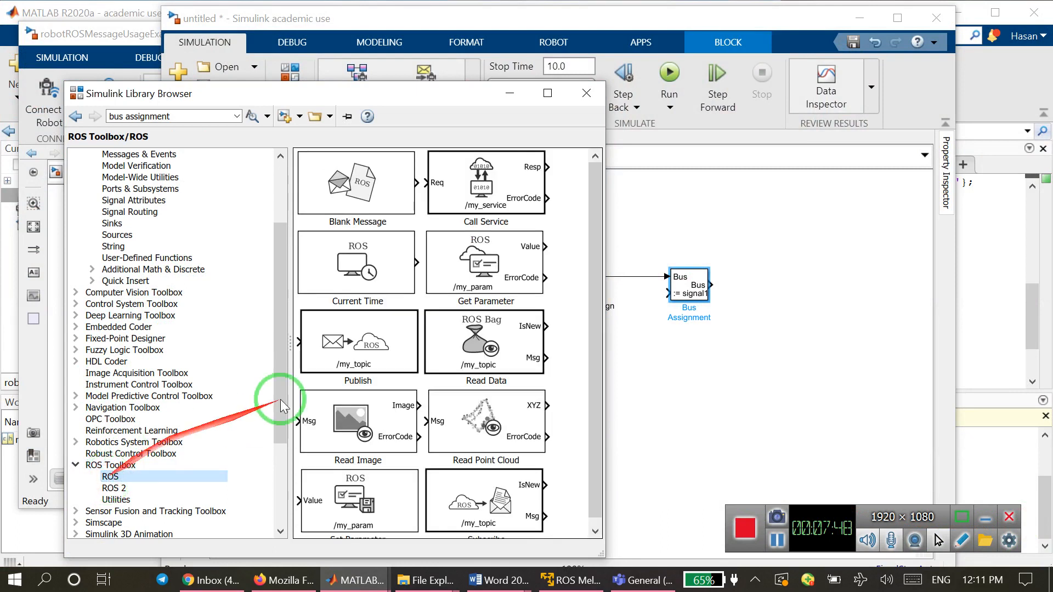
drag(594, 308, 598, 401)
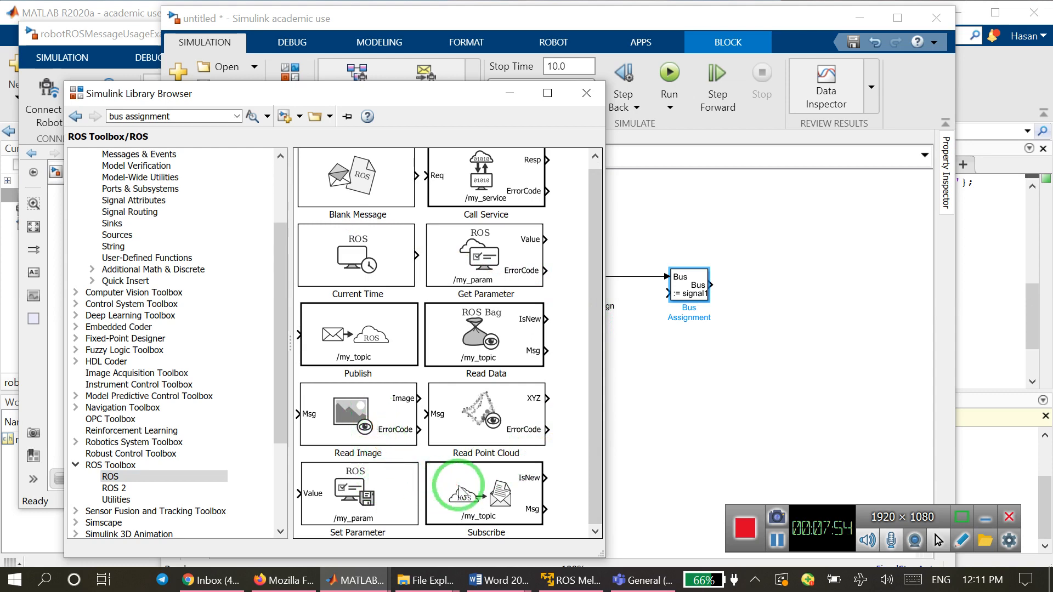
click(359, 338)
drag(360, 338, 809, 293)
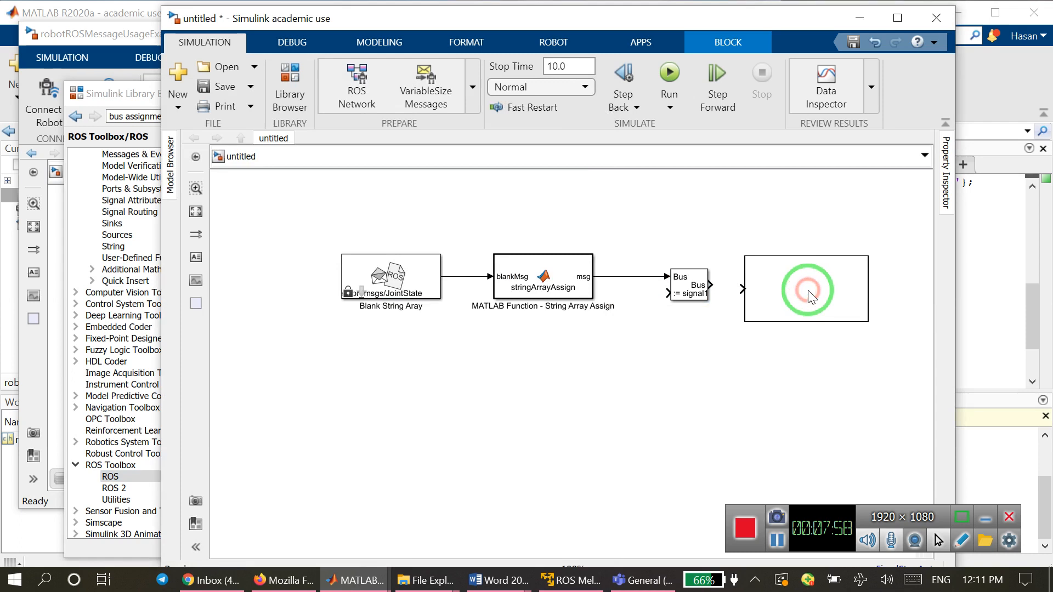
click(744, 289)
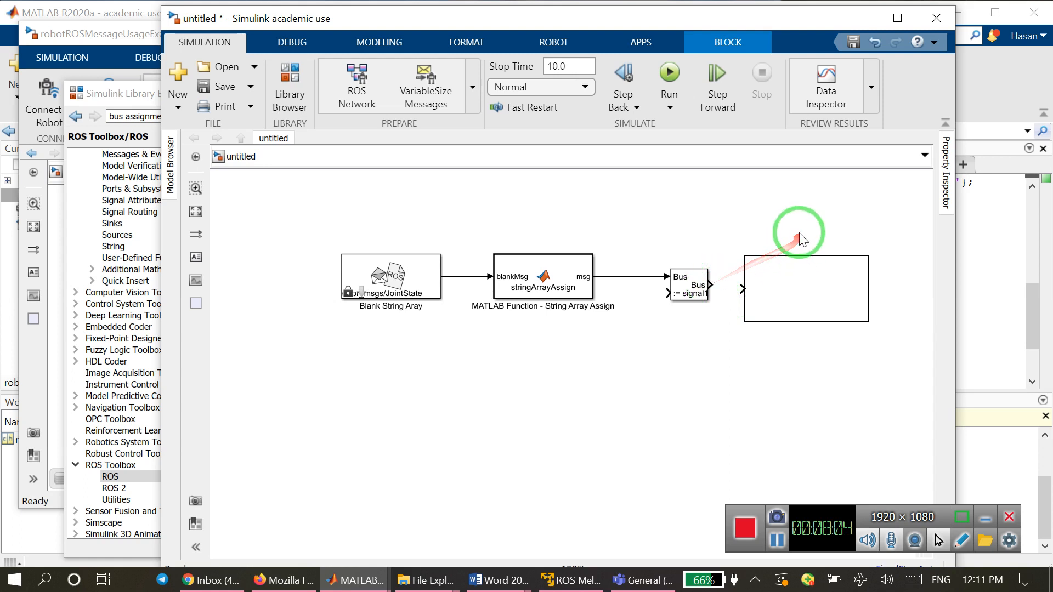
Connect the Bus Assignment block's output to the input of the Publish block.
drag(690, 17, 665, 11)
drag(692, 283, 719, 284)
click(765, 305)
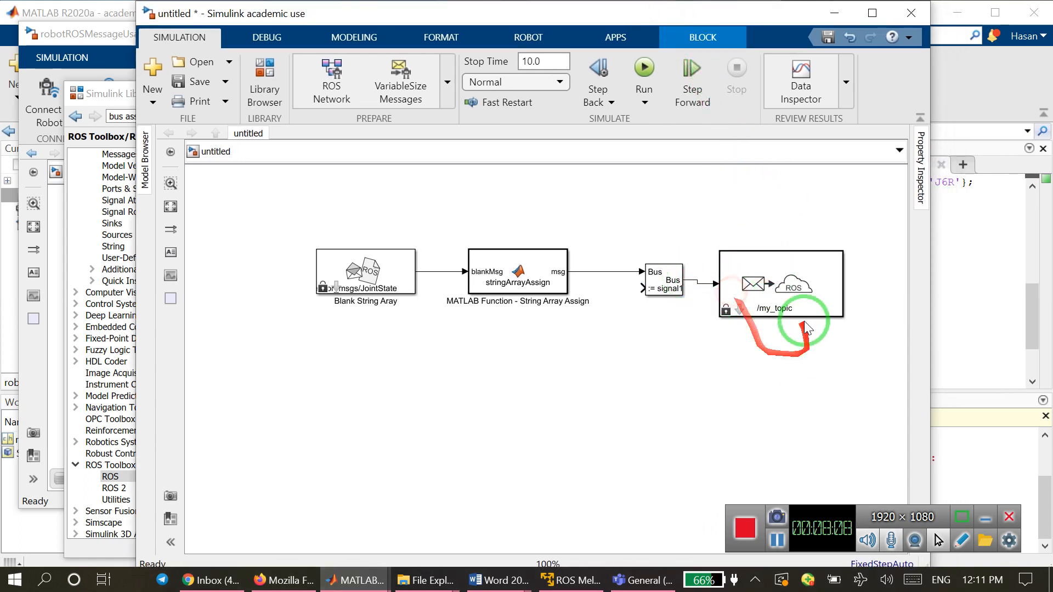
Set the Publish block's topic to /joint_states, selected from the ROS network, and align the block with the Bus Assignment output.
double_click(779, 302)
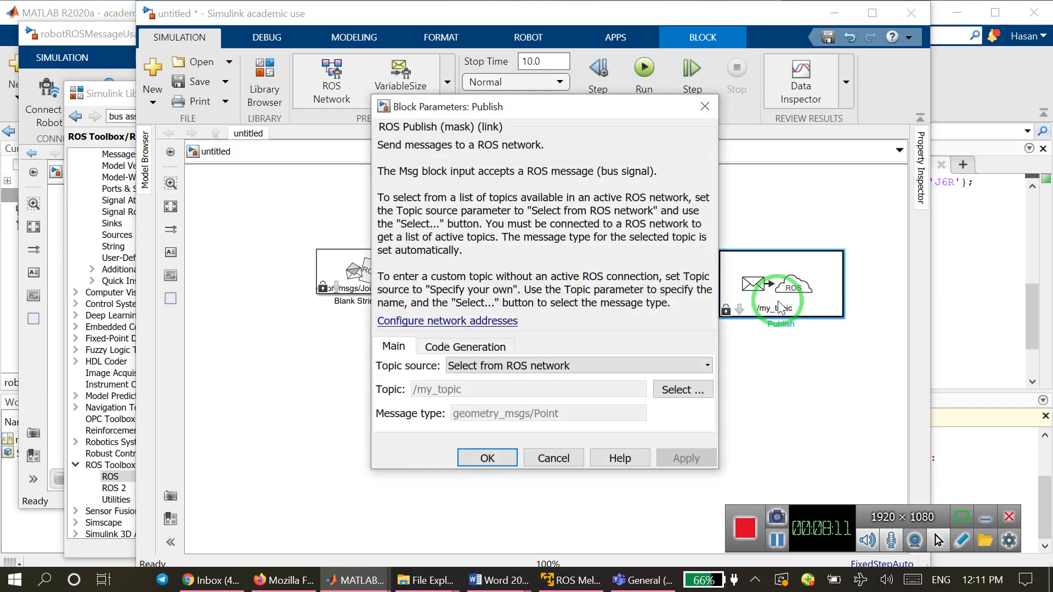
click(674, 389)
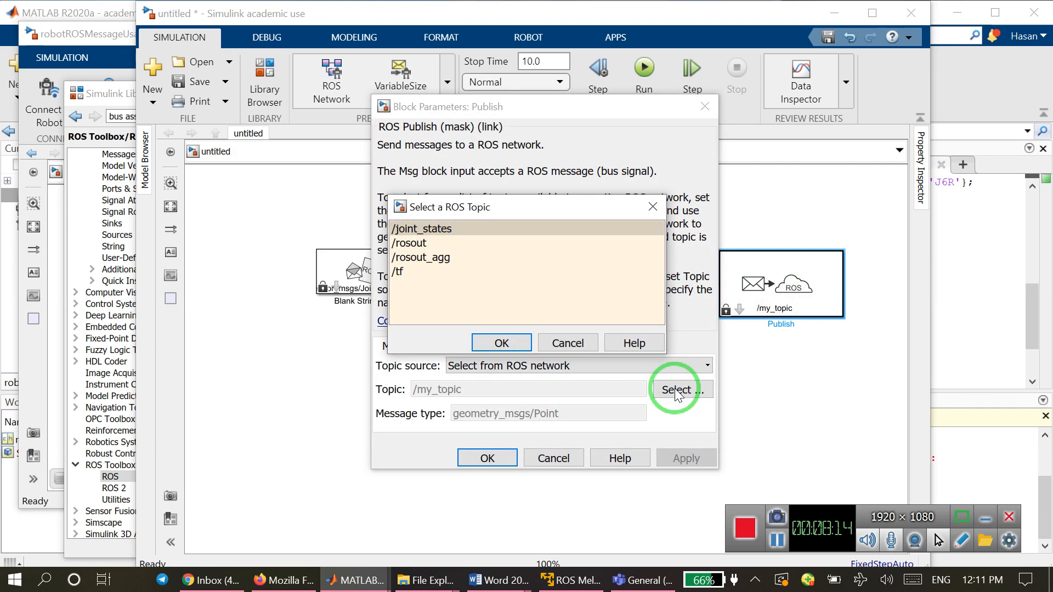
click(430, 228)
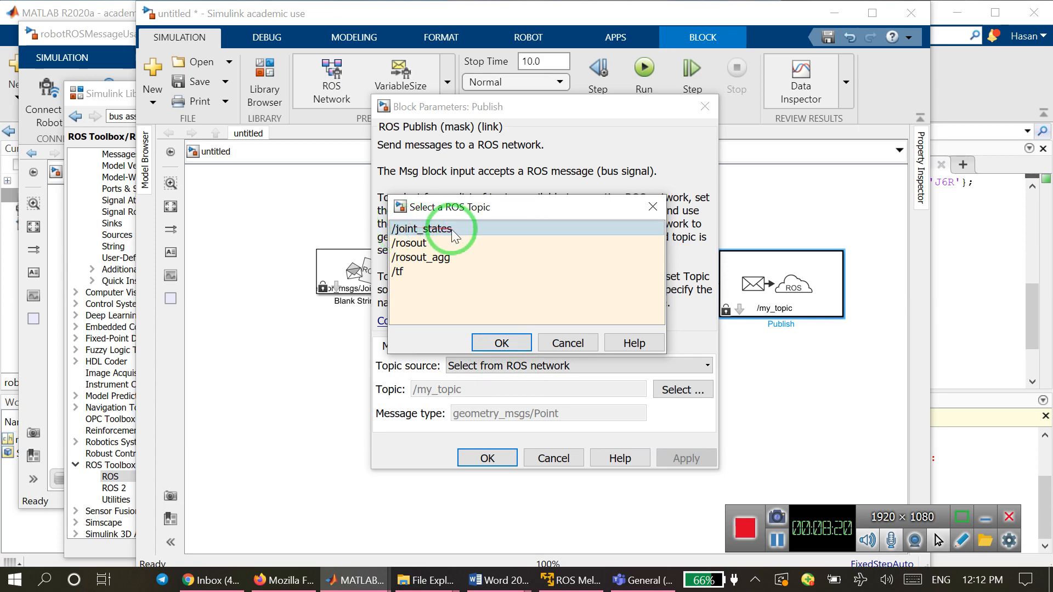
click(498, 342)
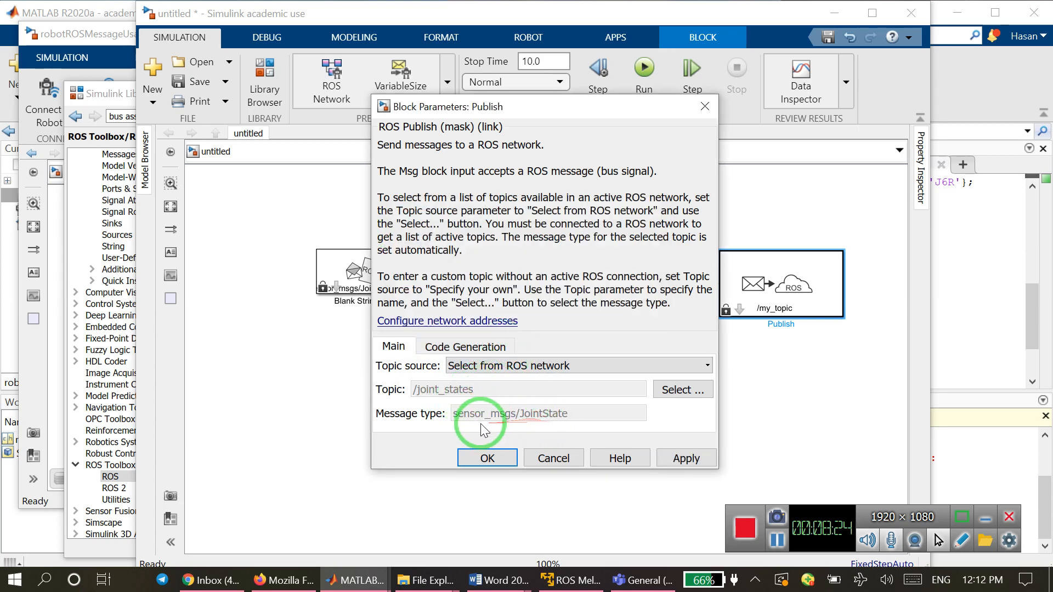
click(643, 364)
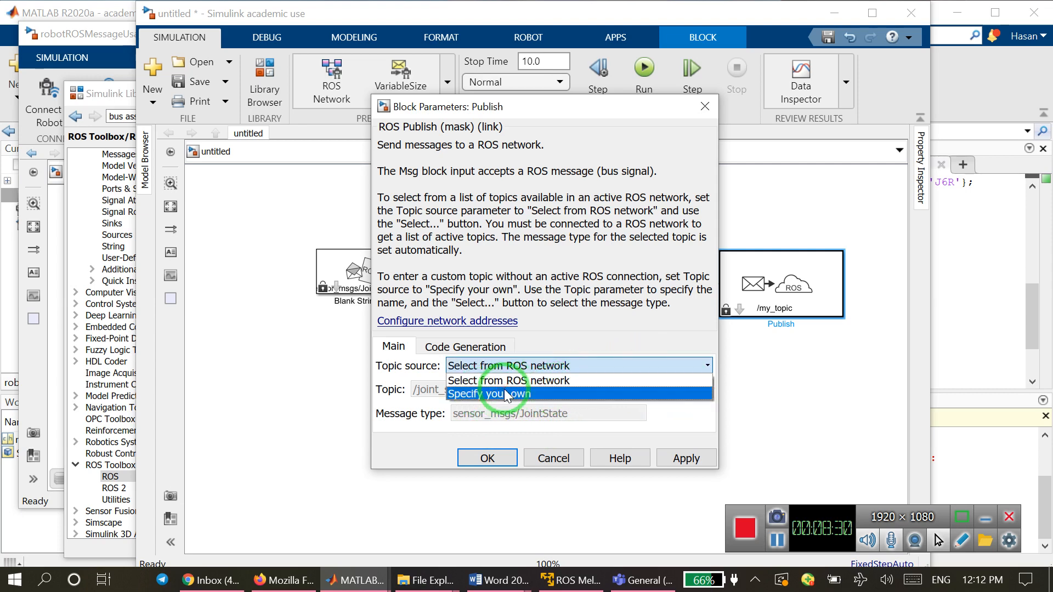
click(456, 421)
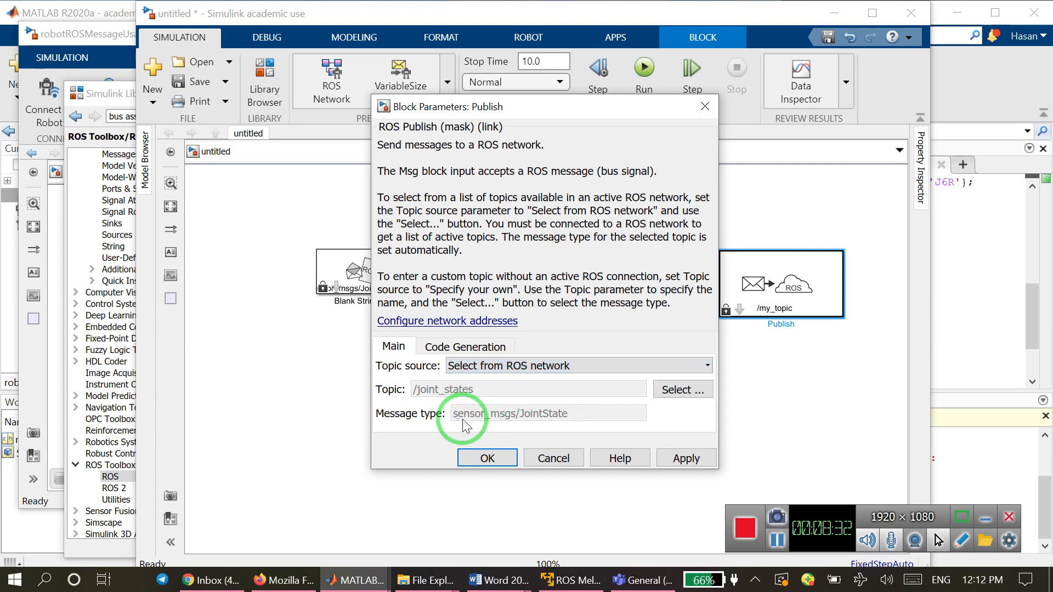
click(486, 459)
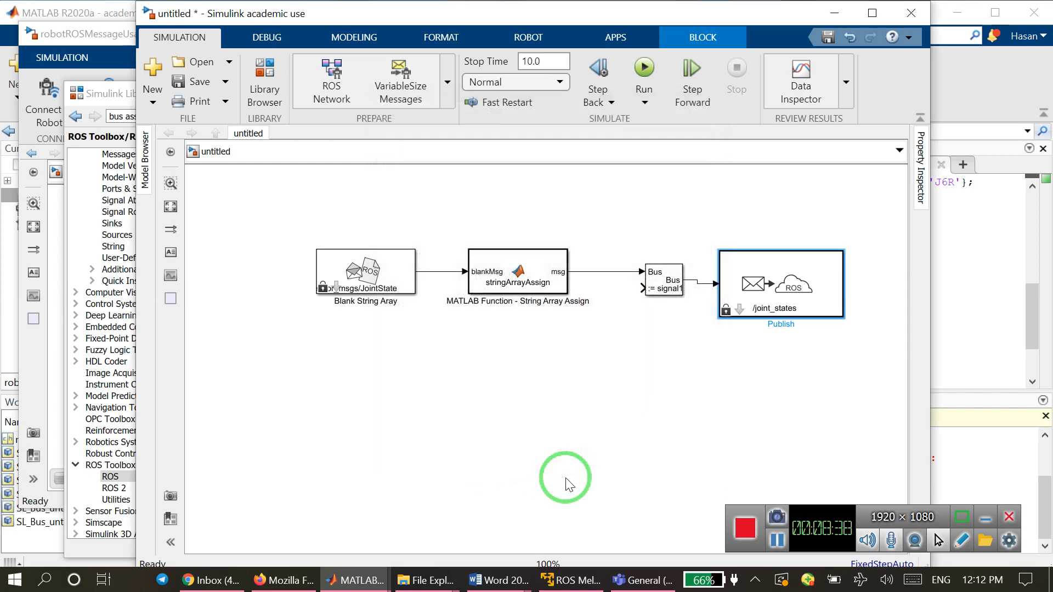
click(797, 292)
drag(796, 292, 797, 288)
Check the signals listed in the Bus Assignment block's parameters and close them without changes.
click(664, 291)
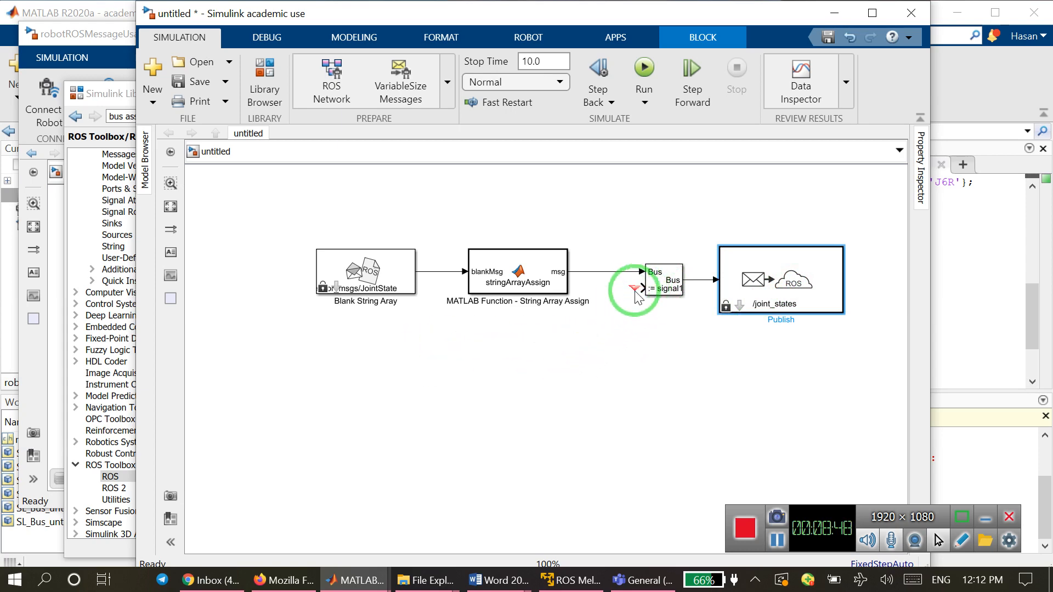
double_click(664, 289)
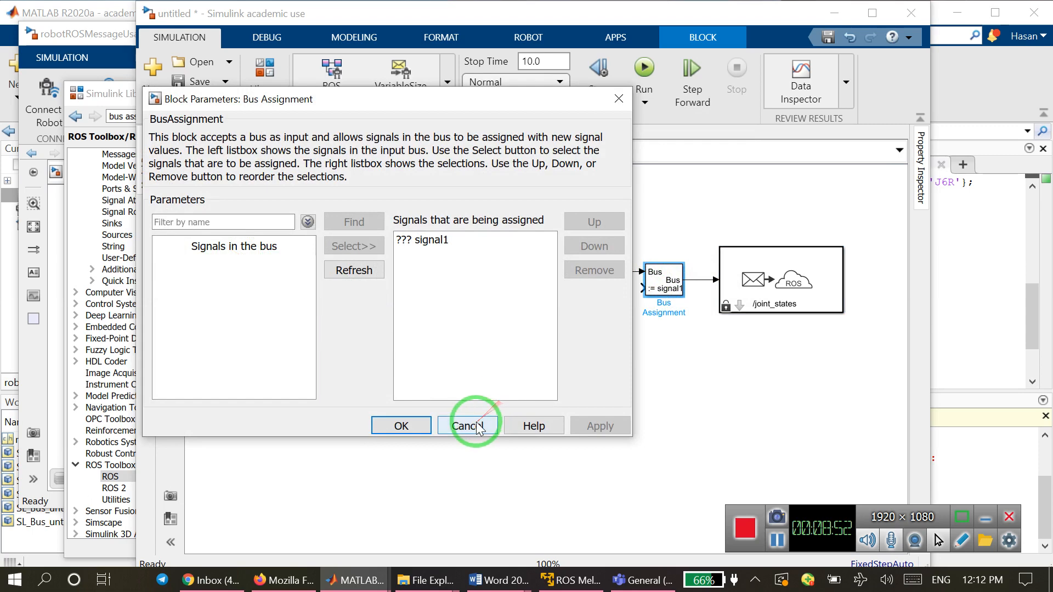
click(477, 426)
In the String Array Assign function of the untitled model, replace the strArrayToAssign entries with 'first','second','third'.
click(536, 282)
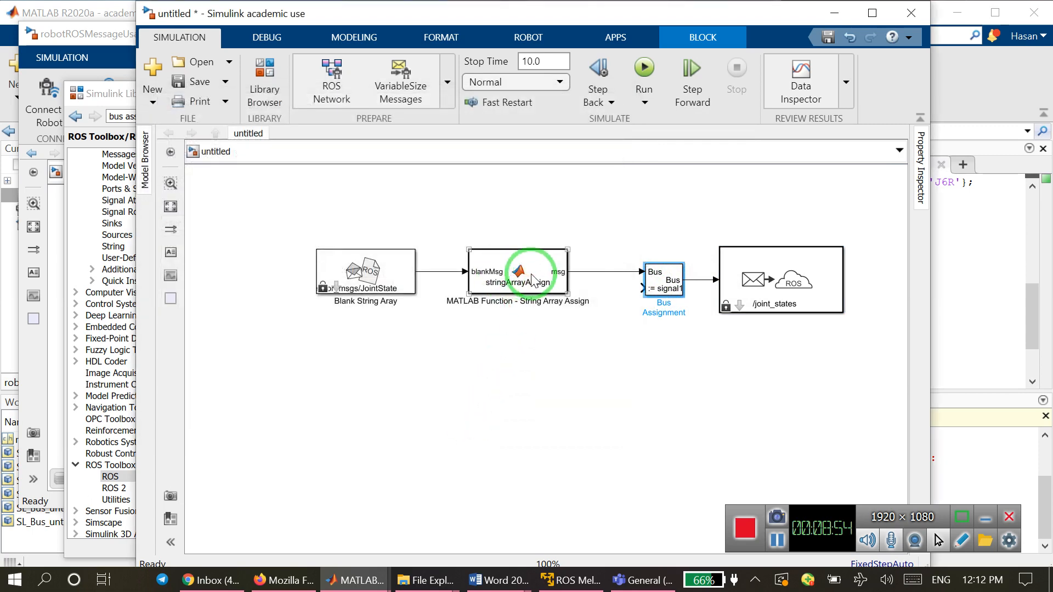
click(500, 277)
double_click(500, 278)
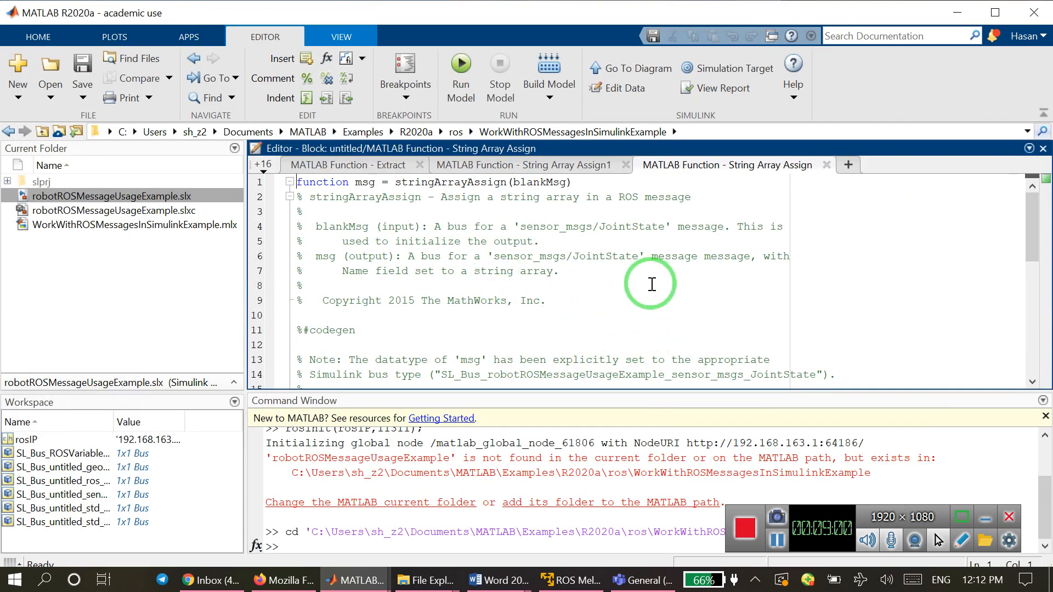
scroll(652, 284, down, 2)
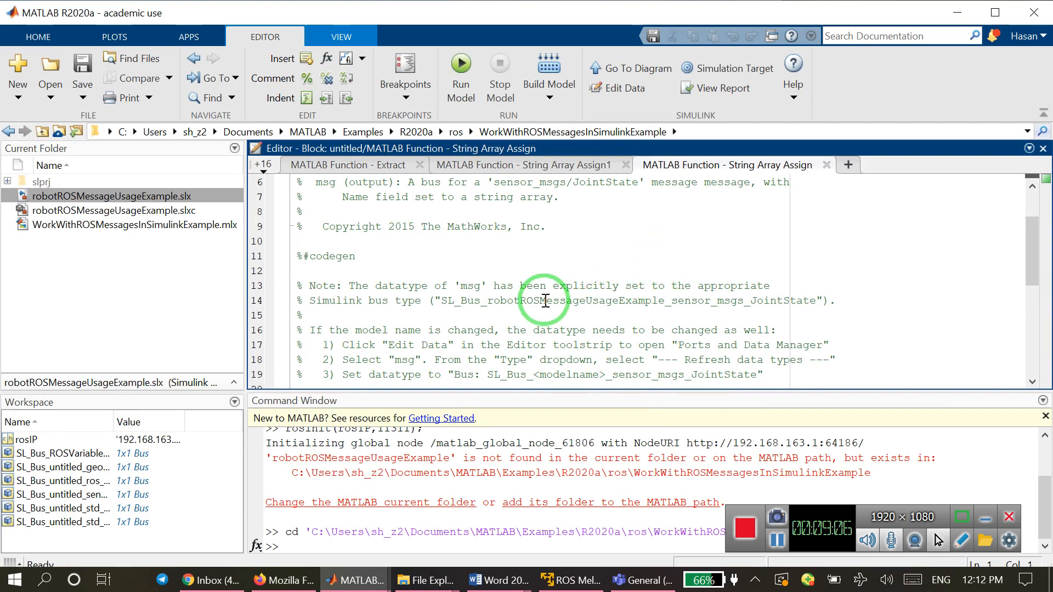
scroll(546, 300, down, 3)
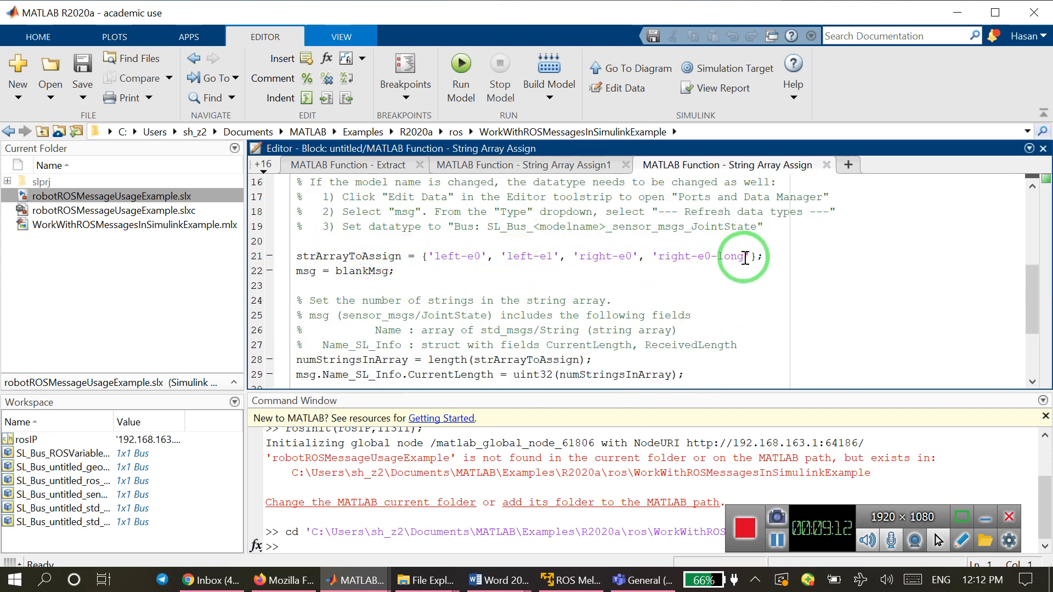
drag(750, 258, 431, 254)
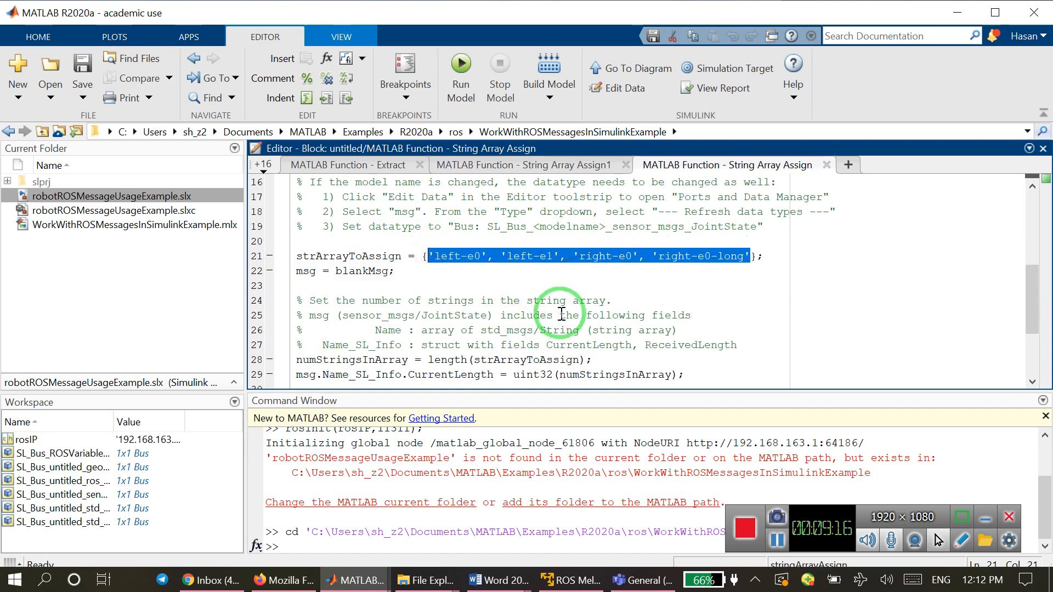
text('first','second','third)
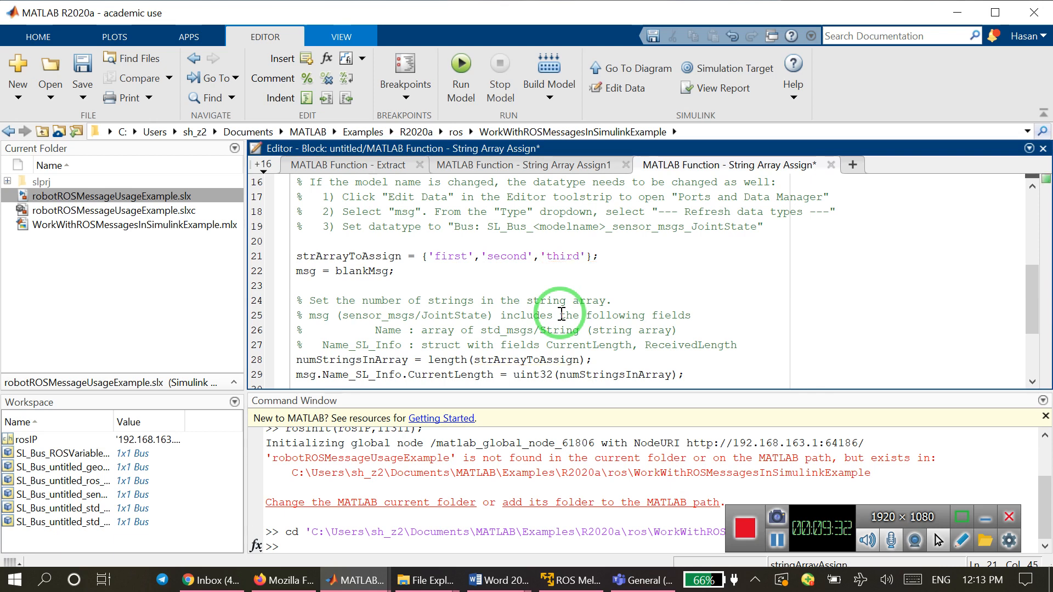
click(777, 541)
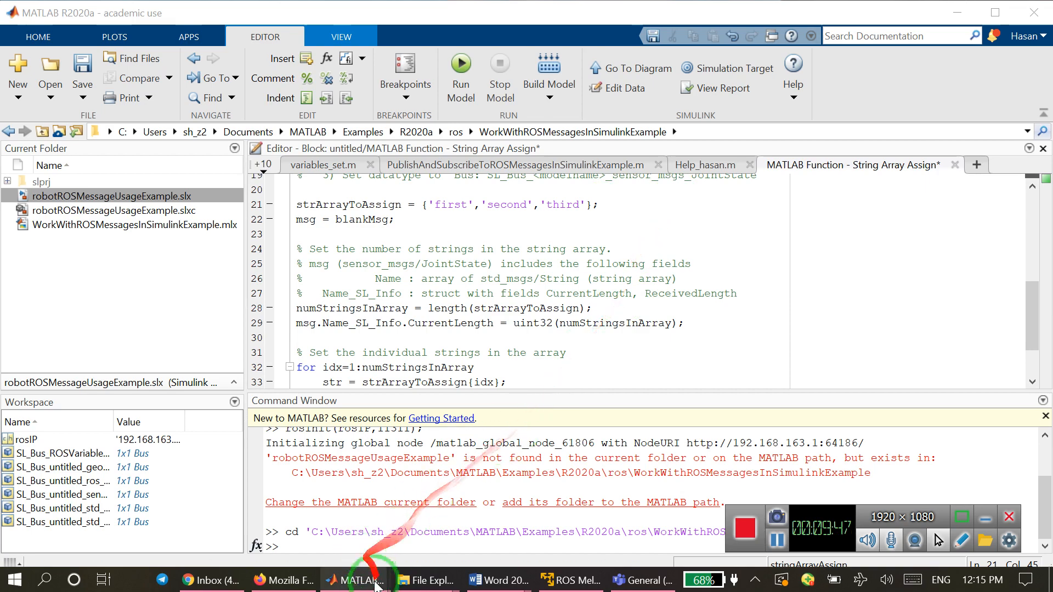
Copy the line msg.Position_SL_Info.CurrentLength = uint32(3); from the String Array Assign1 function in the example_h model.
mouse_move(362, 580)
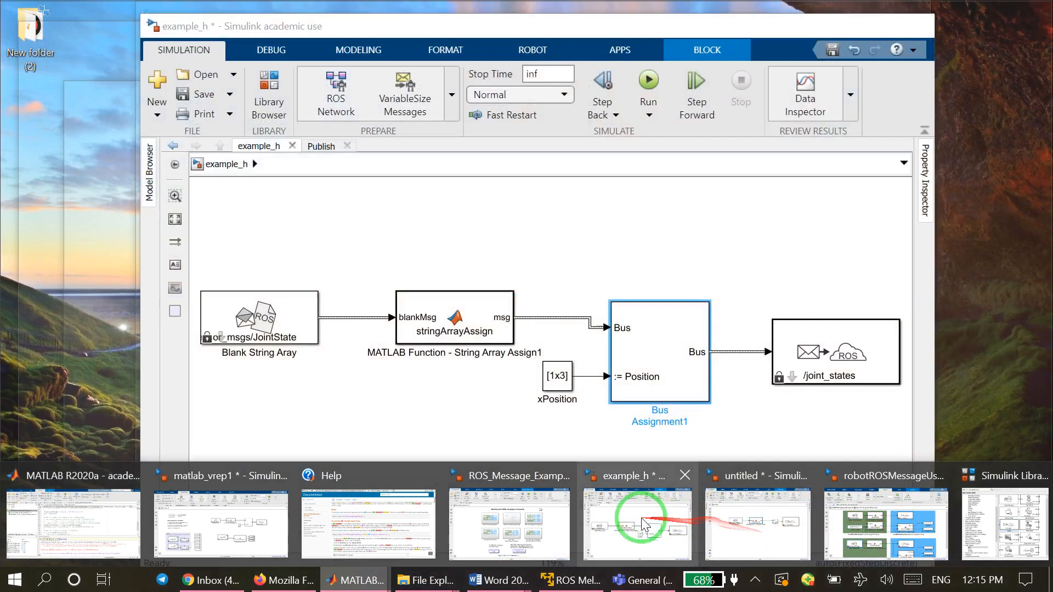
click(631, 518)
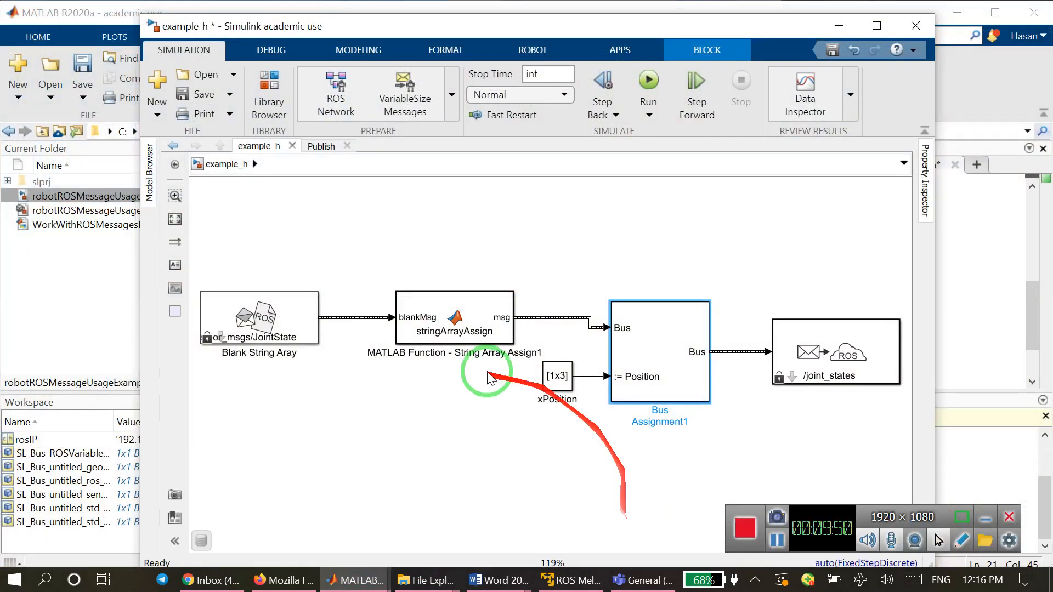
double_click(461, 323)
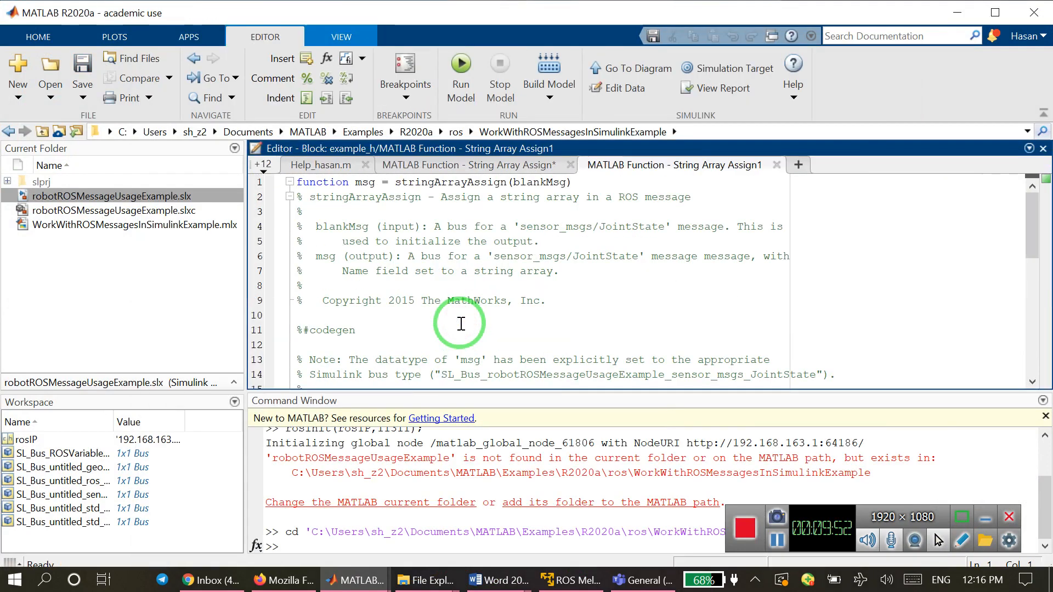
scroll(554, 275, down, 7)
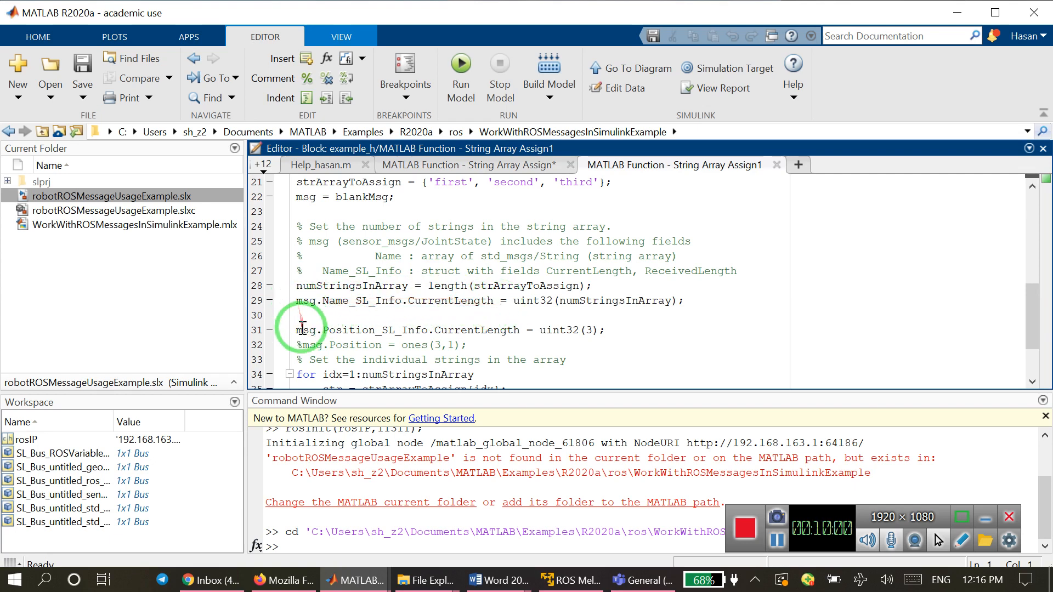
drag(296, 331, 614, 335)
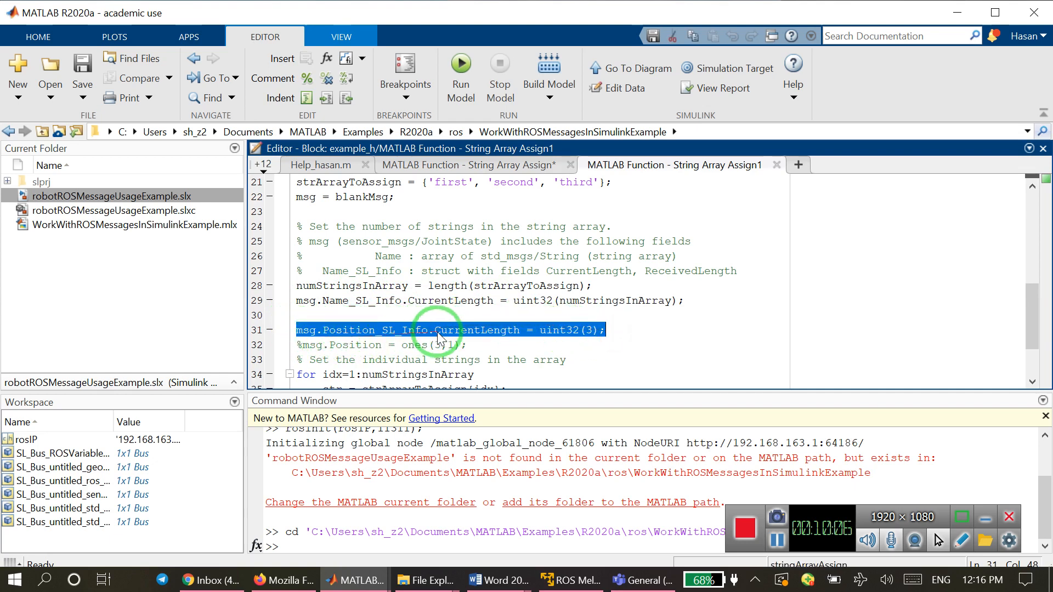
right_click(587, 336)
click(691, 217)
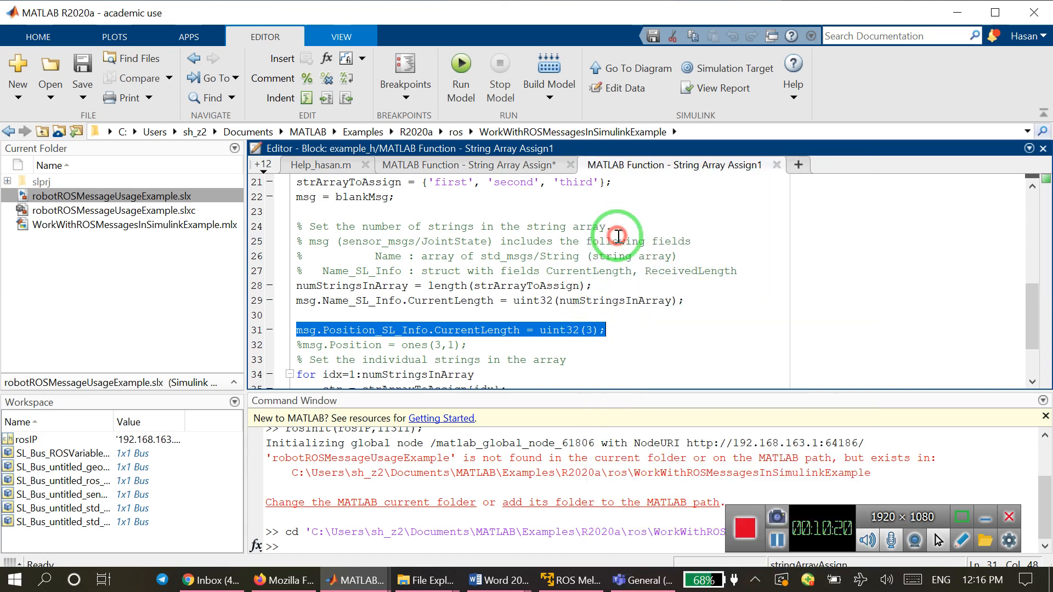
Paste the copied Position_SL_Info line into the untitled model's String Array Assign function, below the Name_SL_Info length assignment.
click(476, 169)
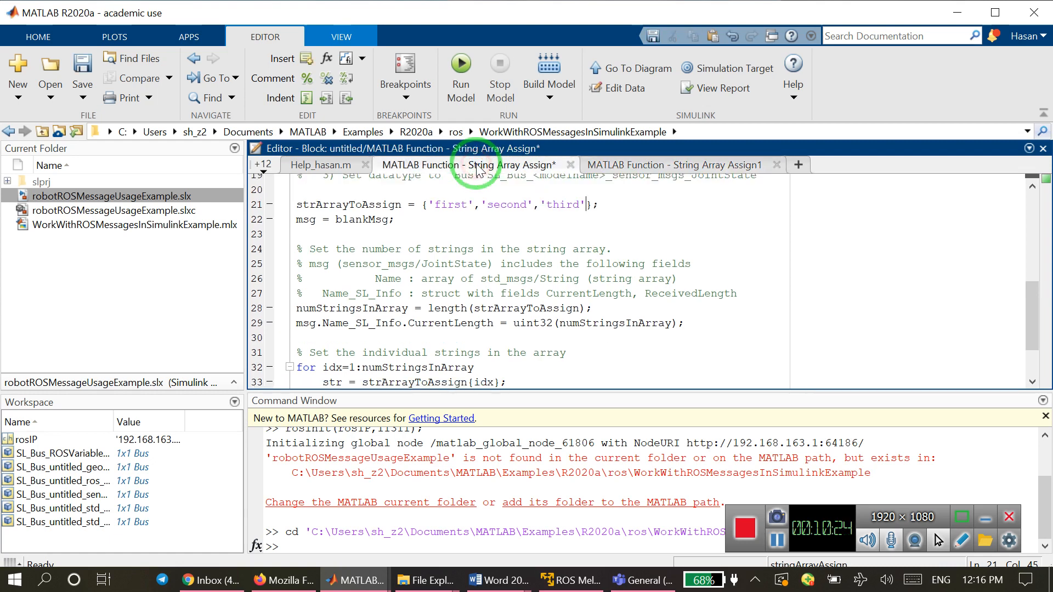
click(346, 338)
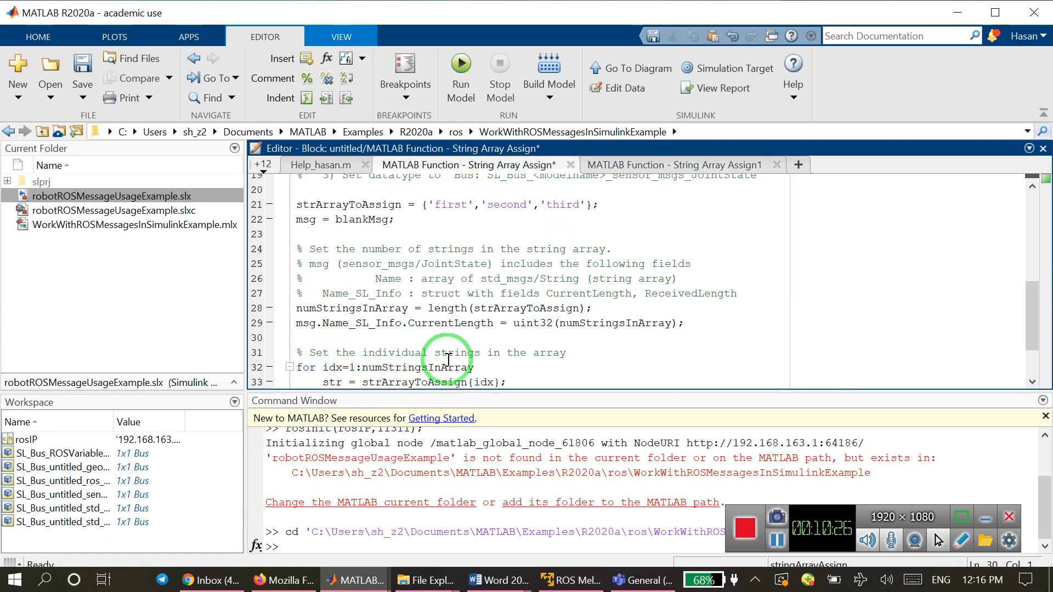
key(Return)
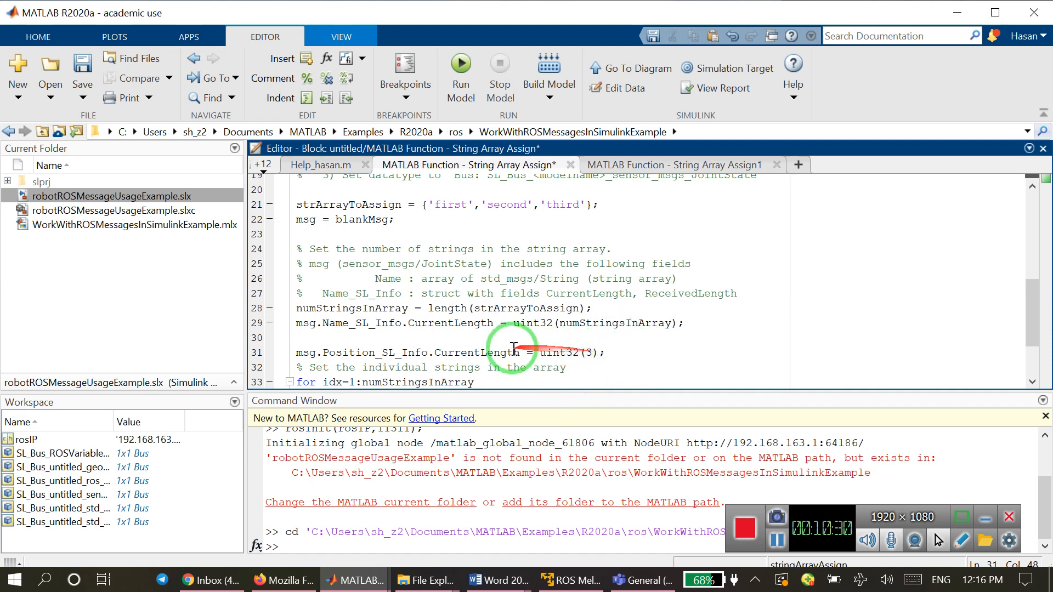
Close both String Array Assign function editors and return to the untitled model.
click(571, 165)
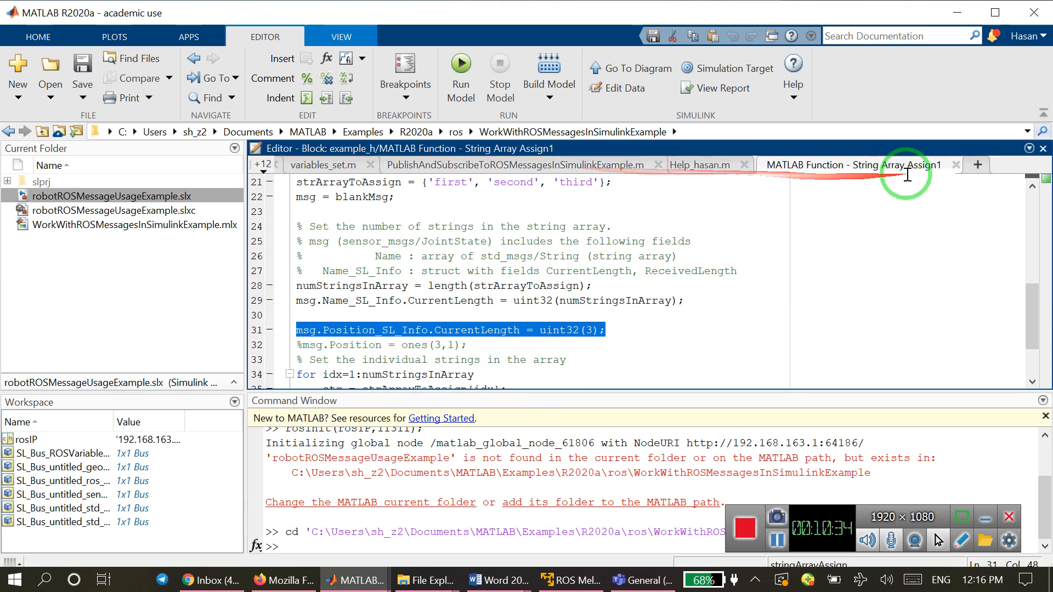
click(956, 165)
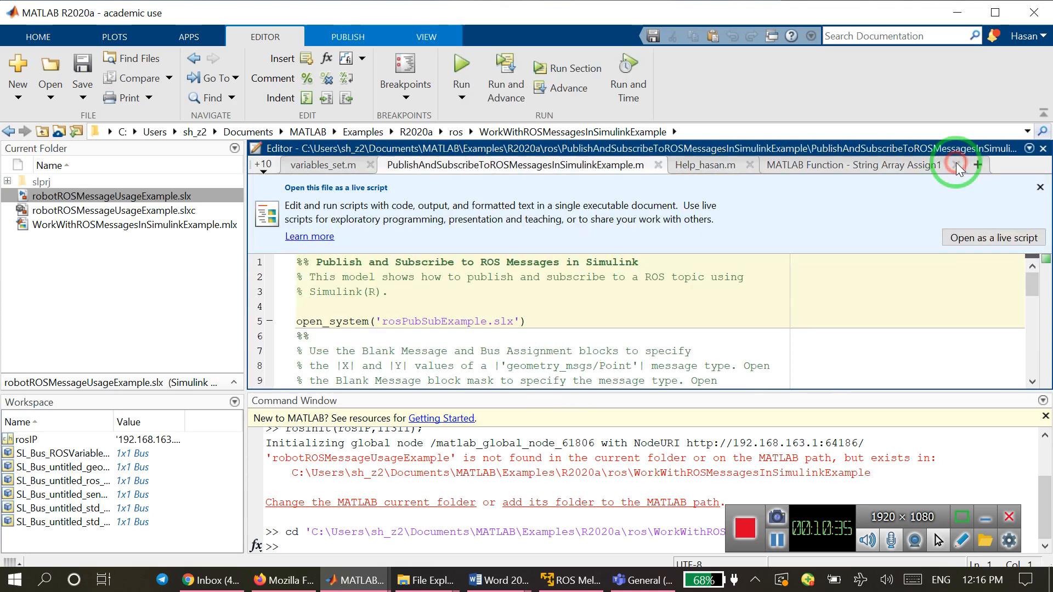
click(957, 12)
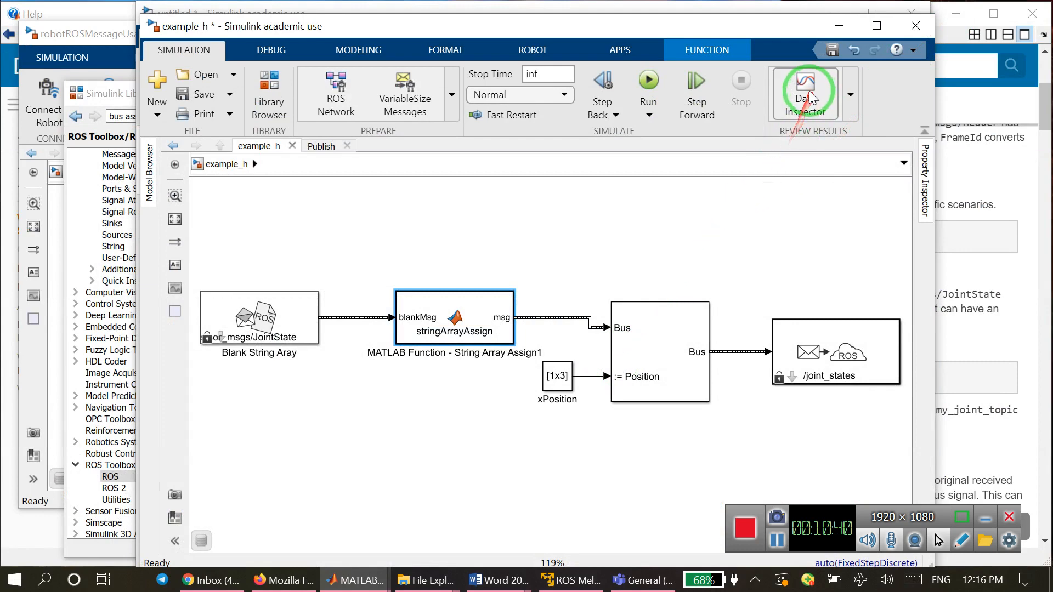
click(834, 26)
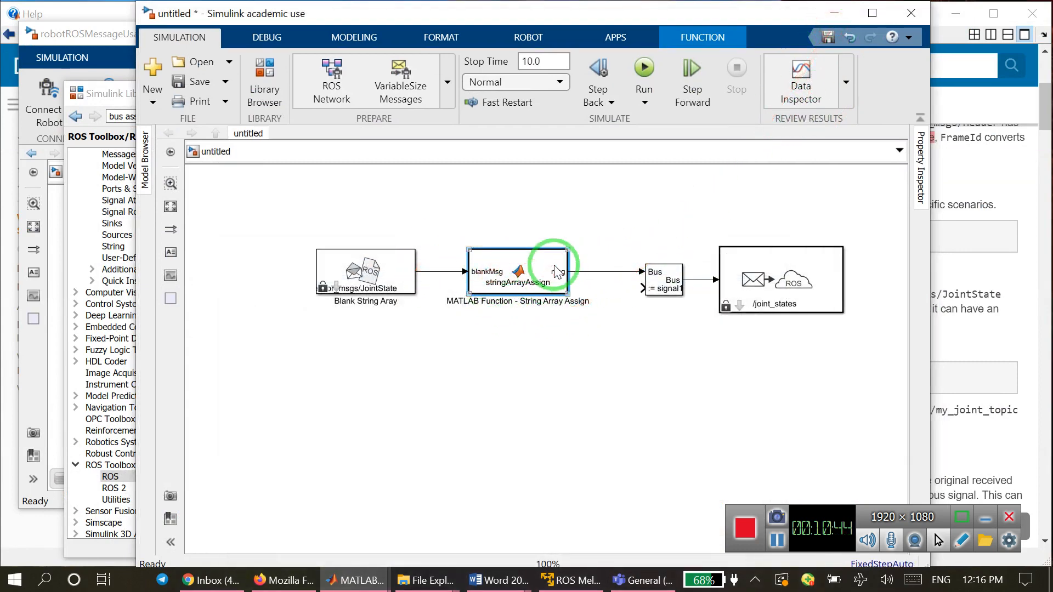
In the variable-size message settings, turn off the default limits for sensor_msgs/JointState and accept the Name and Position maximum lengths as they are.
click(660, 294)
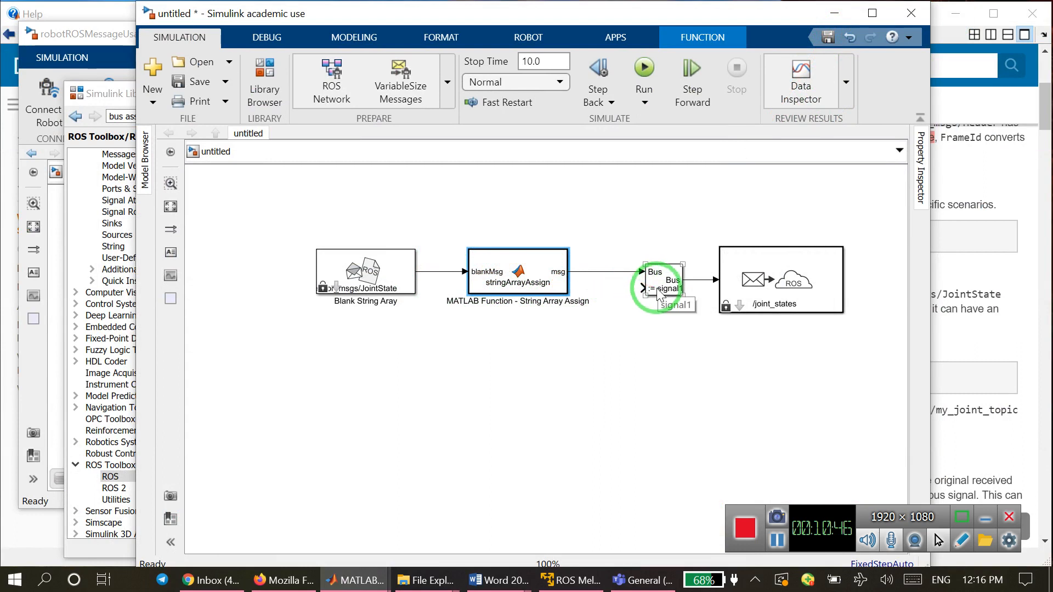
click(424, 207)
click(391, 99)
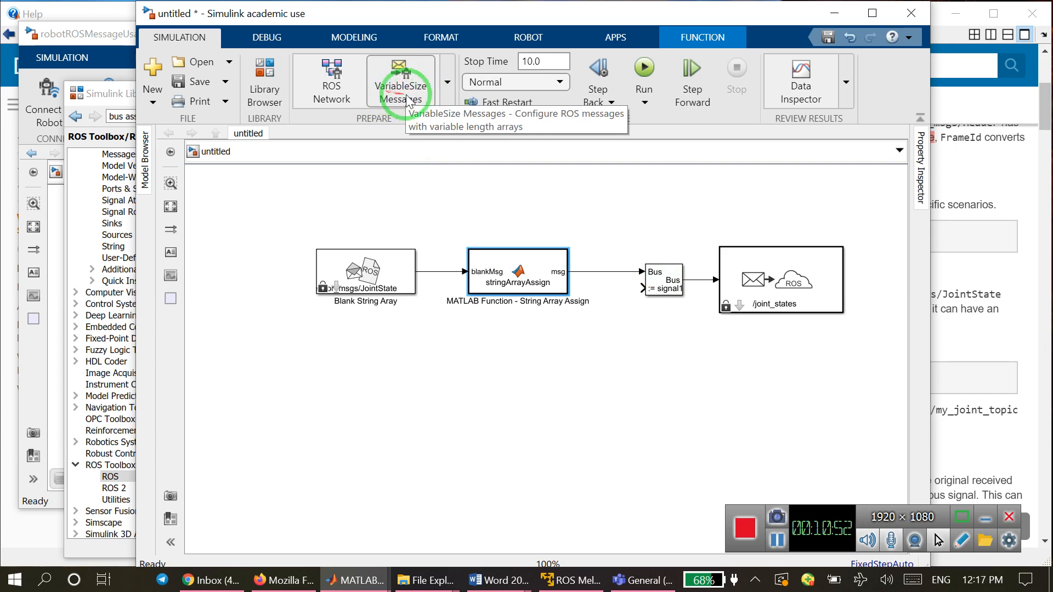
click(404, 96)
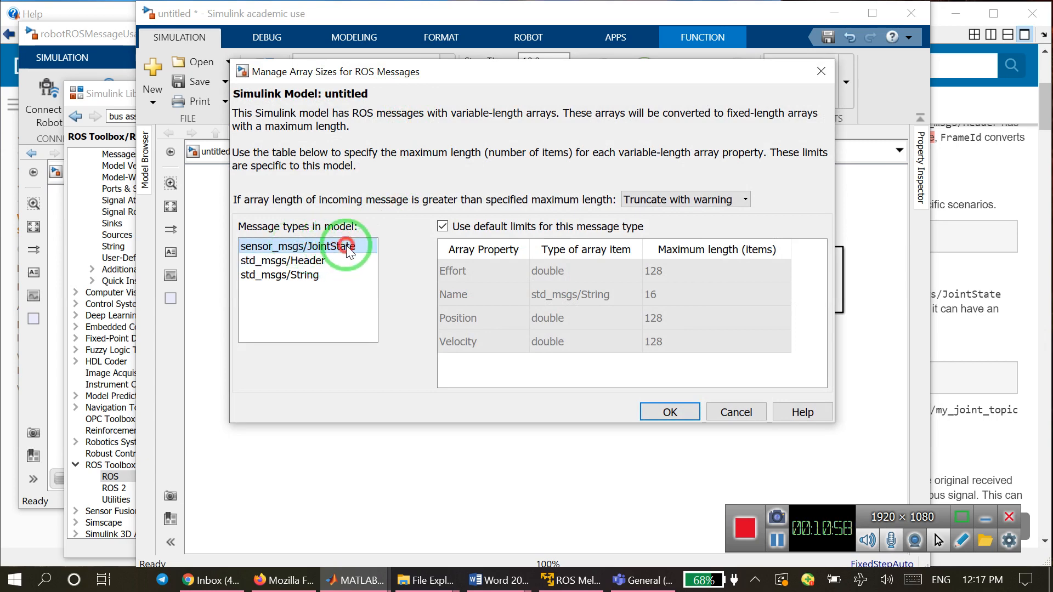
click(441, 227)
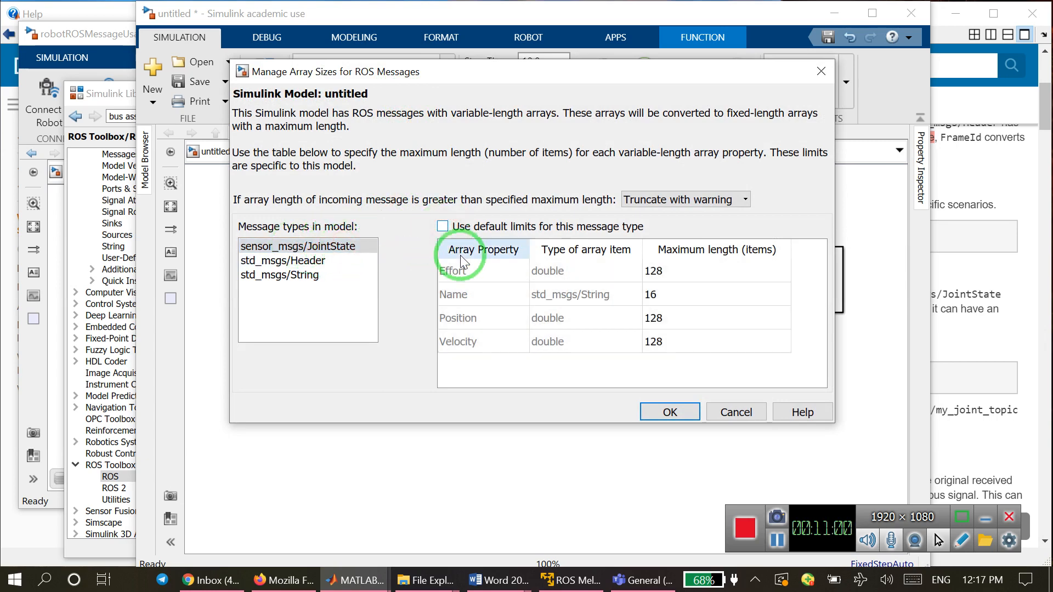
click(657, 299)
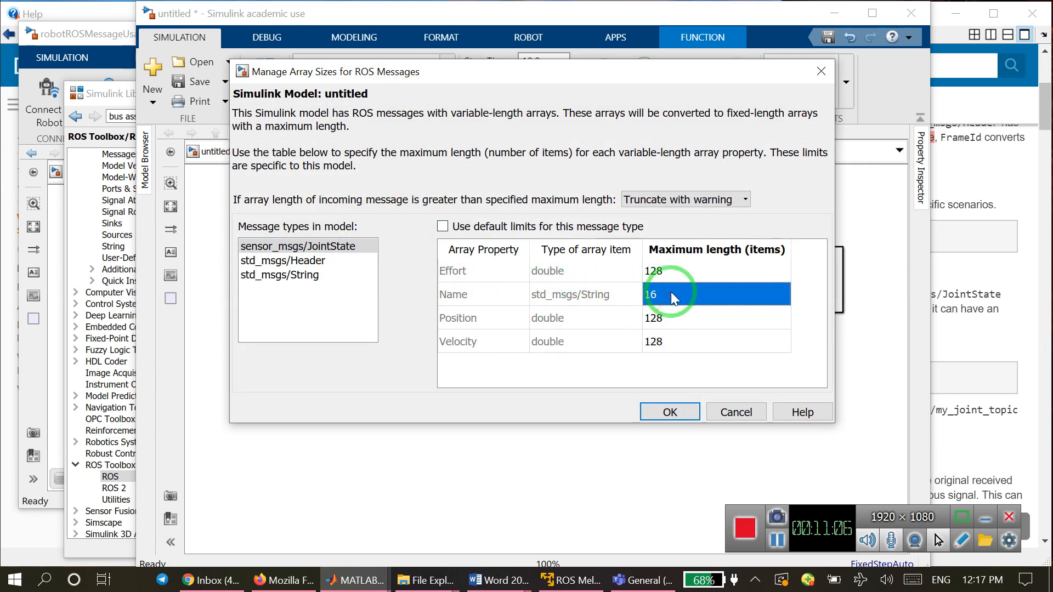
click(654, 319)
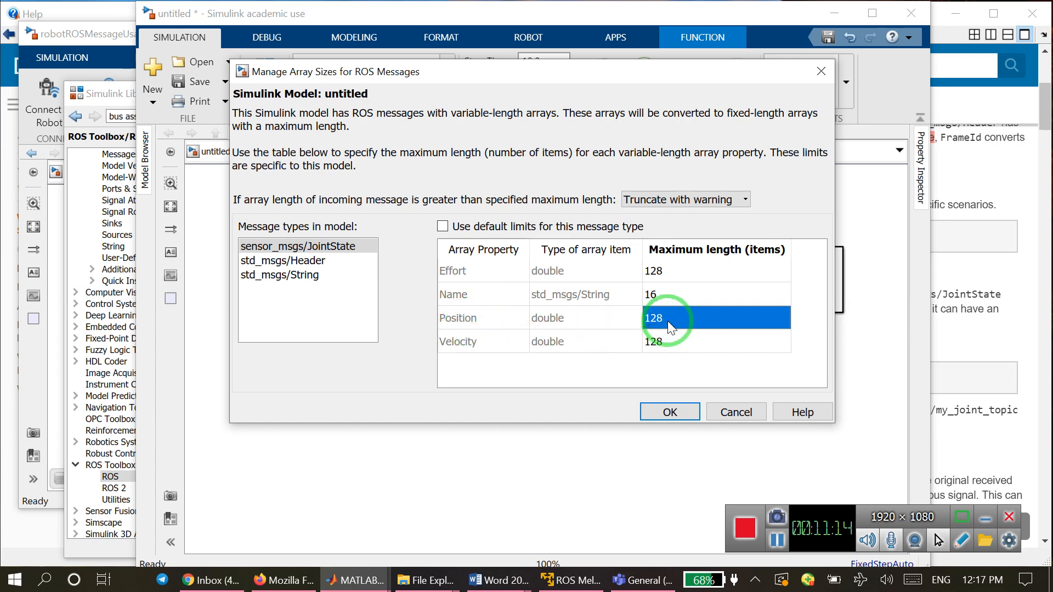
click(694, 334)
double_click(691, 314)
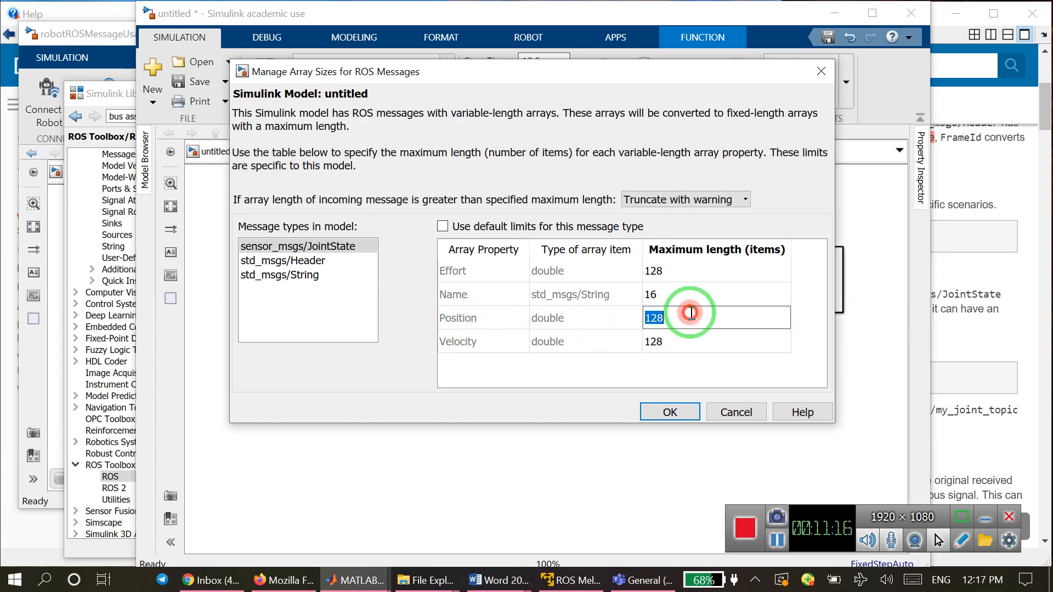
click(670, 411)
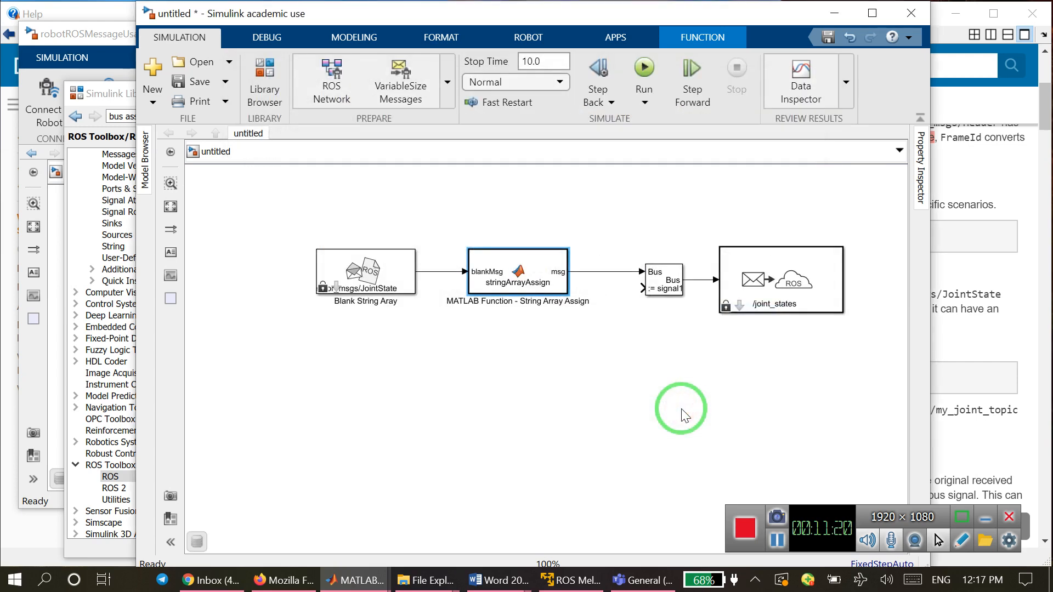
Inspect the Bus Assignment block's available input signals, and compile the model with Update Model to check for errors.
double_click(658, 283)
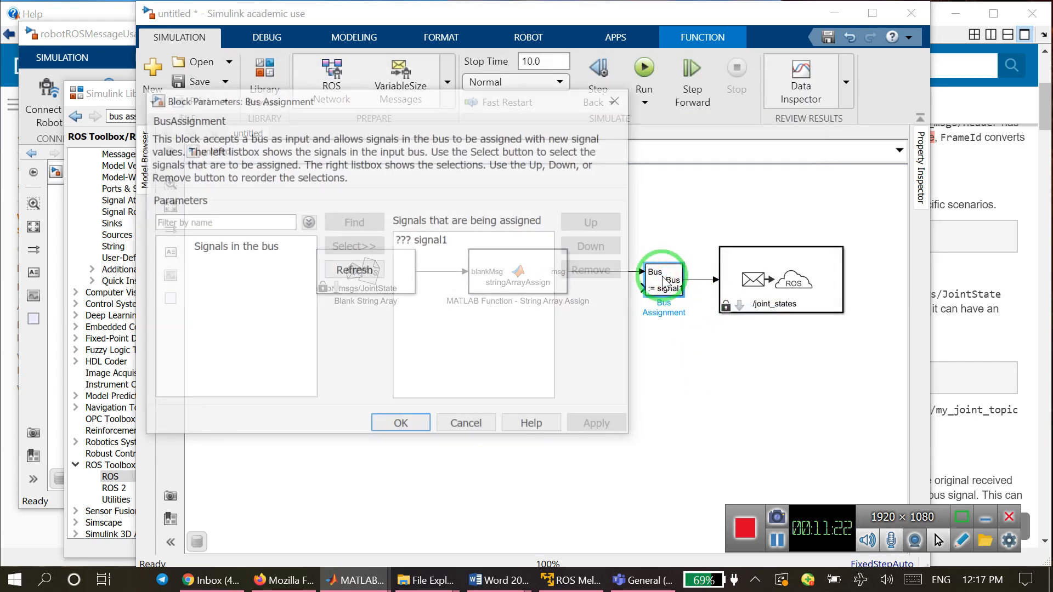
click(468, 425)
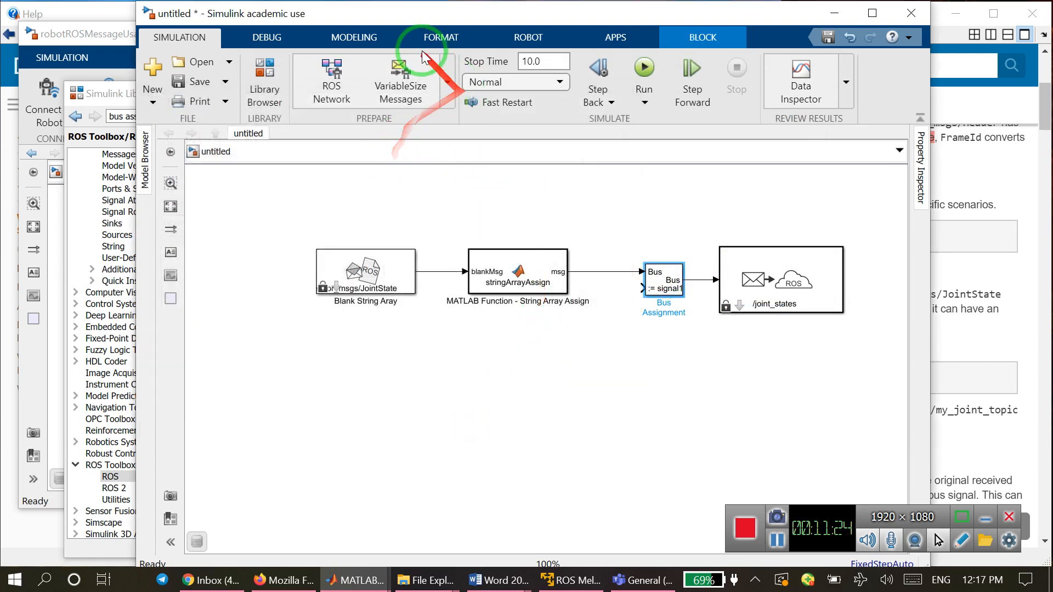
click(348, 37)
click(518, 103)
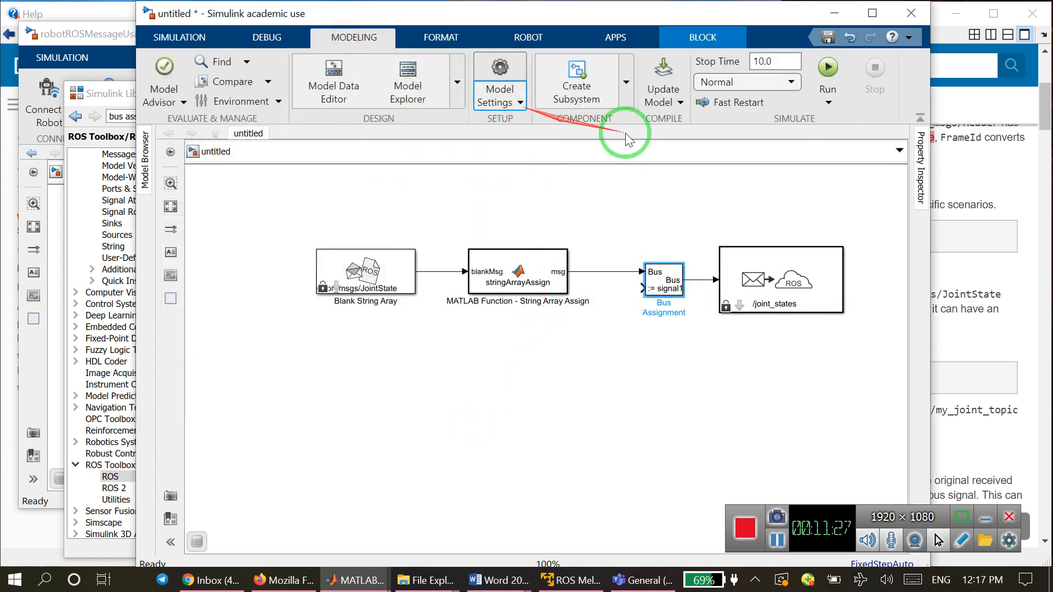
click(672, 104)
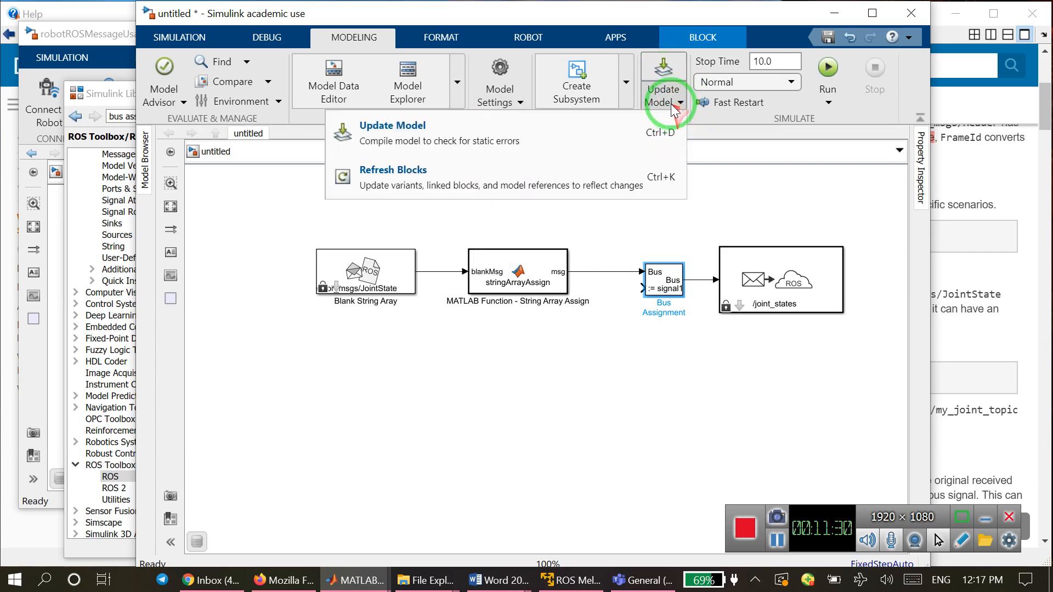
click(450, 131)
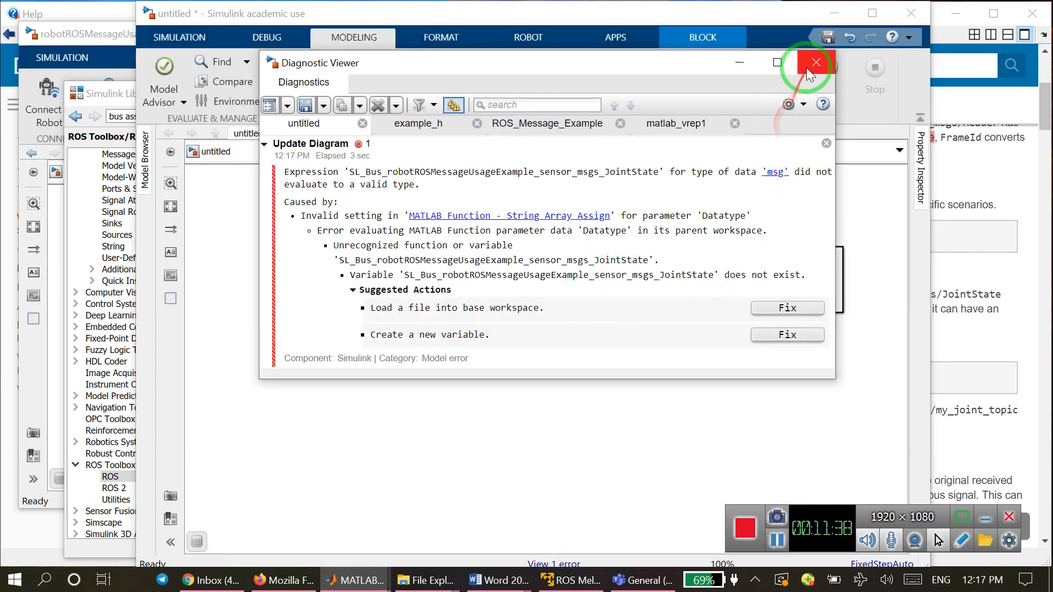
click(817, 64)
Recheck the Bus Assignment block's parameters without changing them, and run the simulation to review its diagnostics.
click(662, 287)
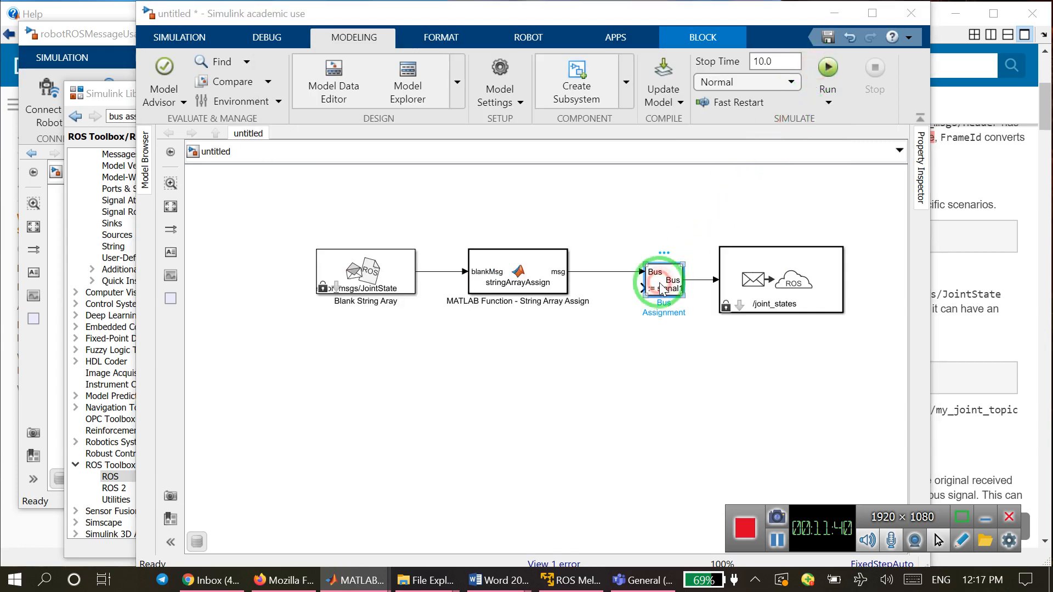
double_click(662, 287)
click(472, 426)
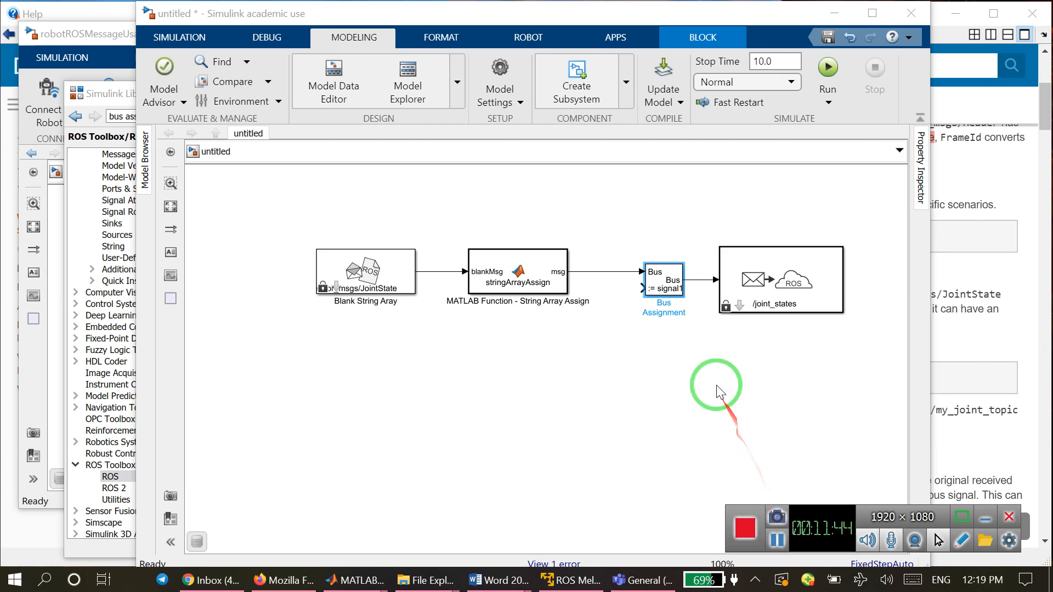
click(833, 63)
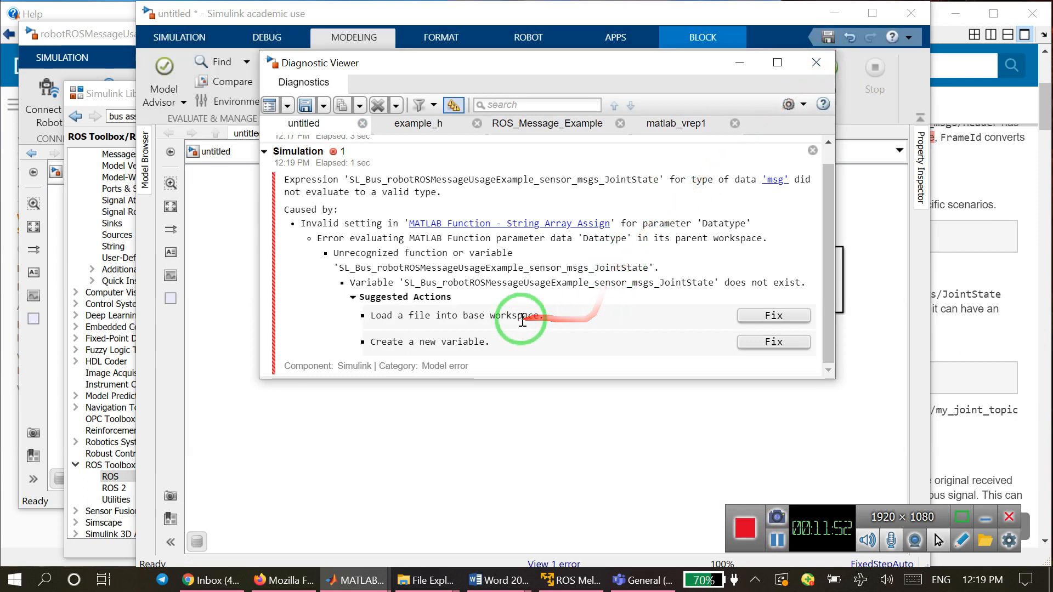
click(816, 64)
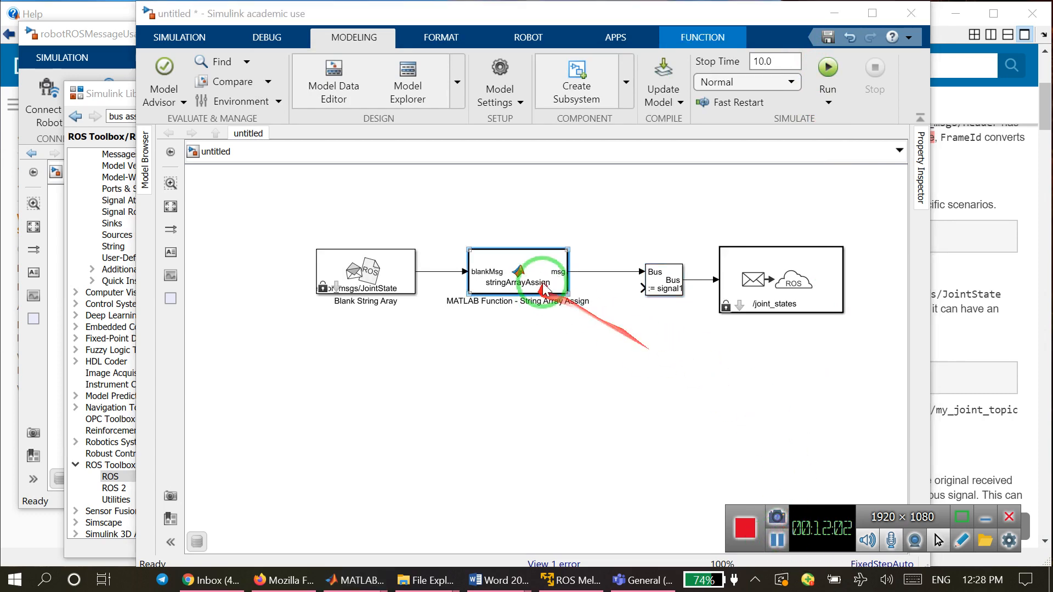
Switch to the String Array Assign code in MATLAB and open its Ports and Data Manager on the msg output.
click(833, 17)
click(342, 581)
click(51, 524)
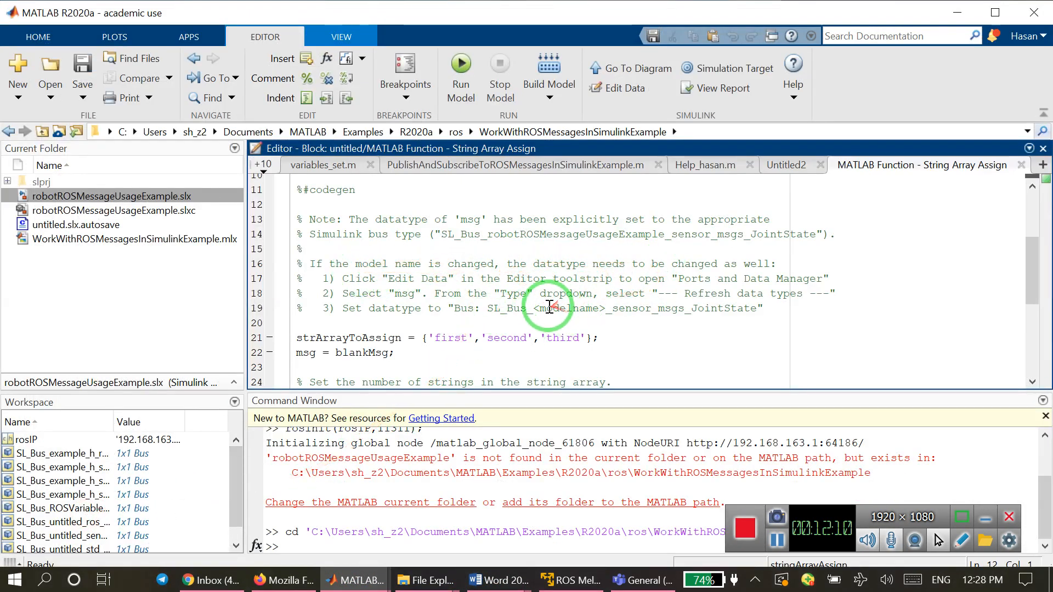
drag(543, 311, 608, 308)
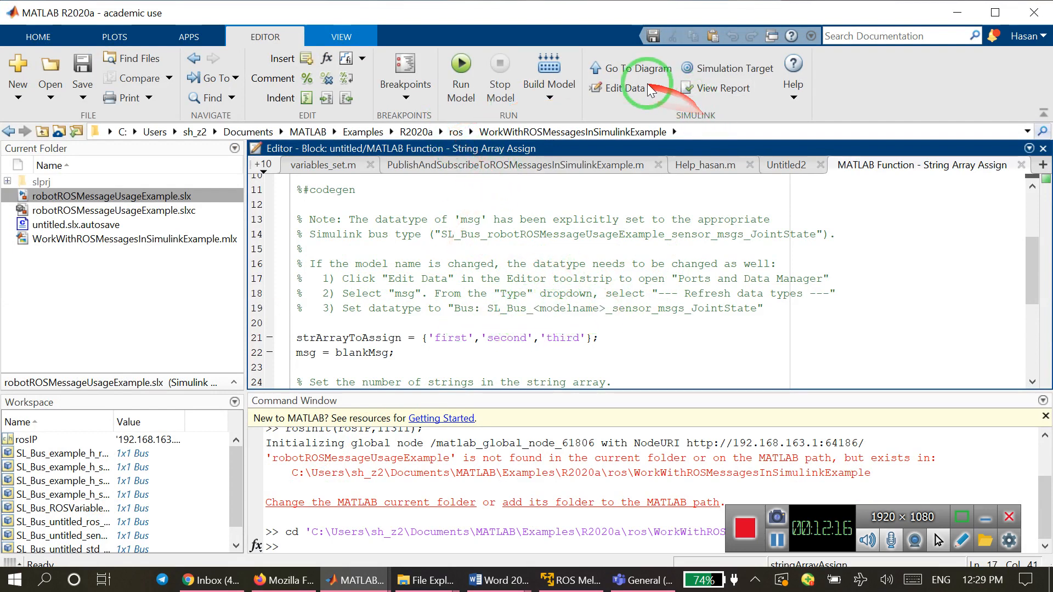
click(610, 89)
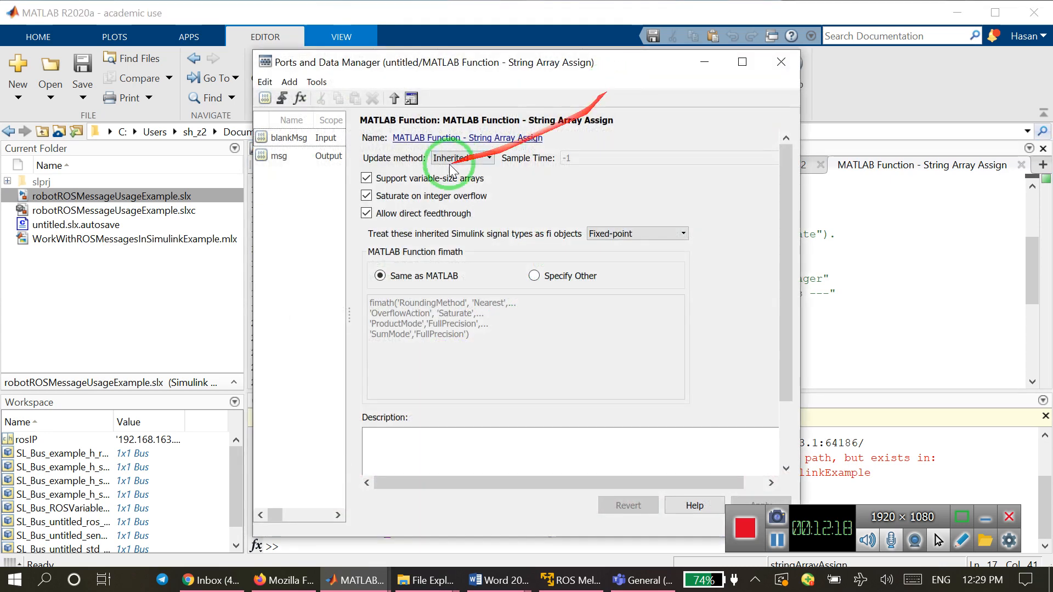
click(281, 156)
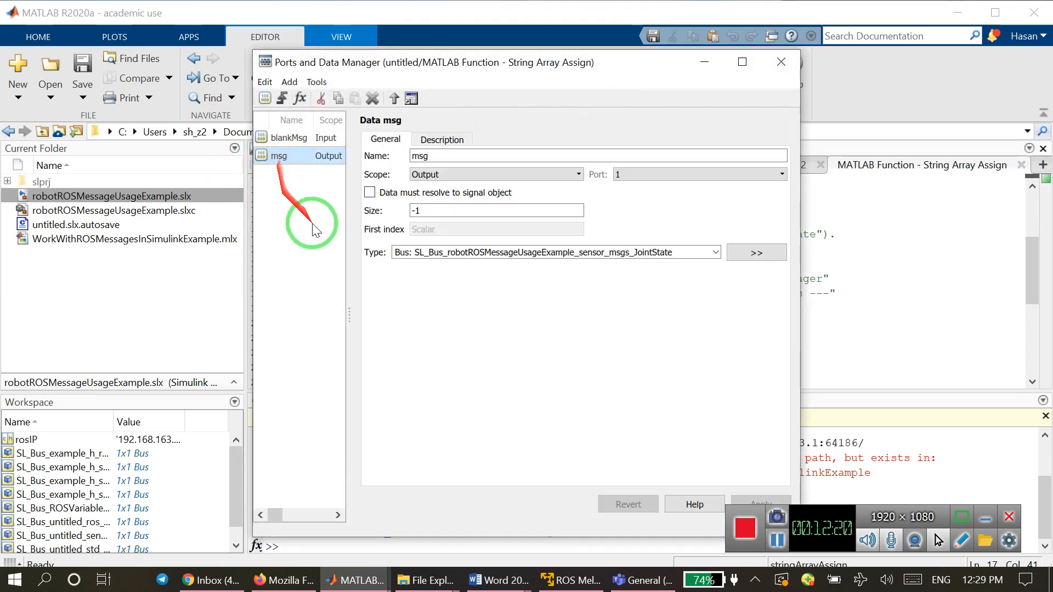
Compare the model name inside msg's bus data type with the name of the open Simulink model.
click(544, 252)
triple_click(565, 252)
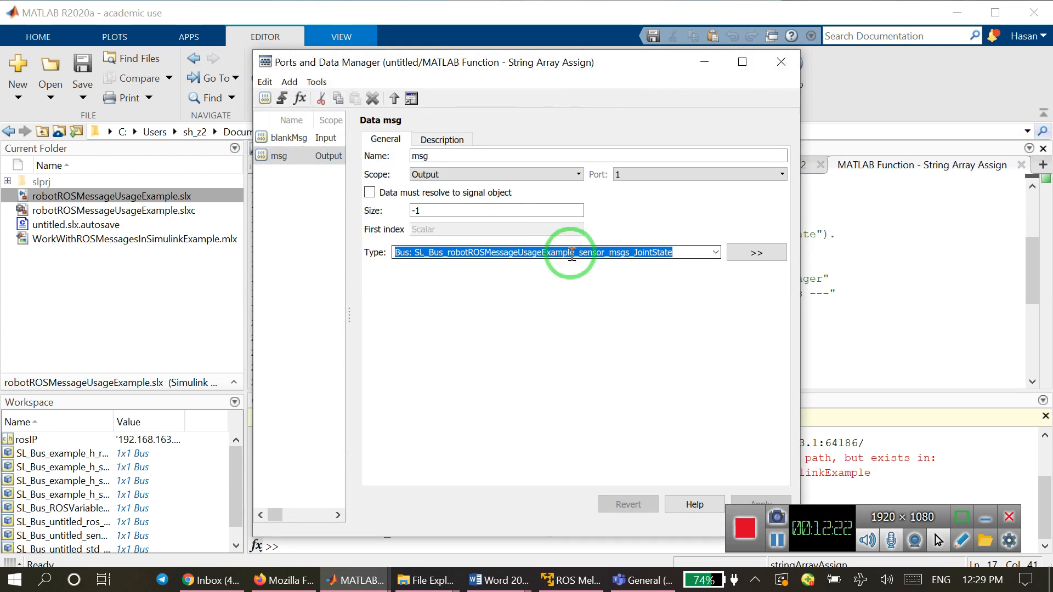
click(571, 253)
double_click(551, 252)
drag(551, 252, 445, 252)
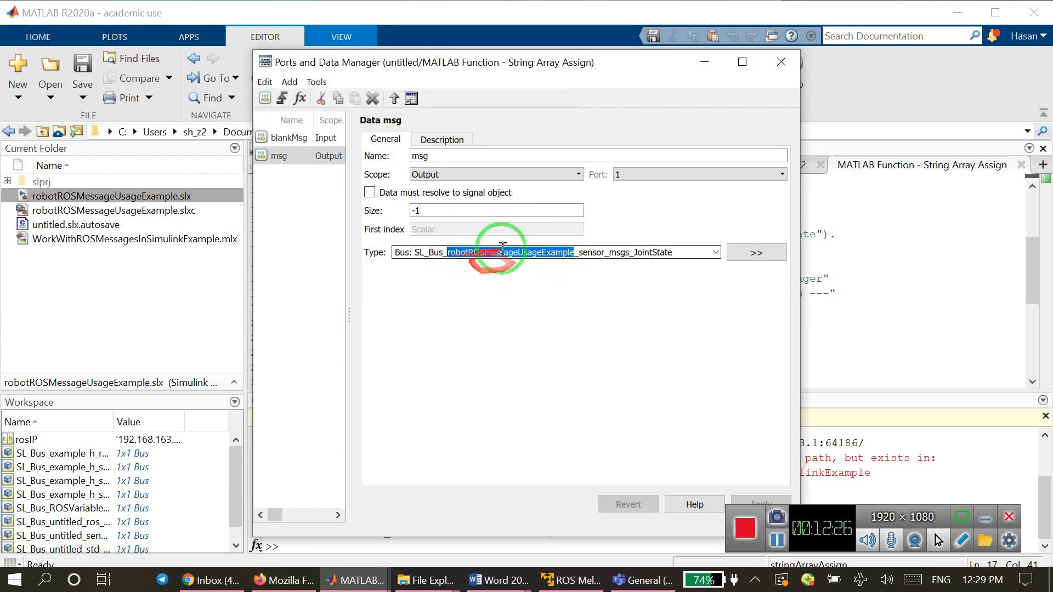
click(359, 584)
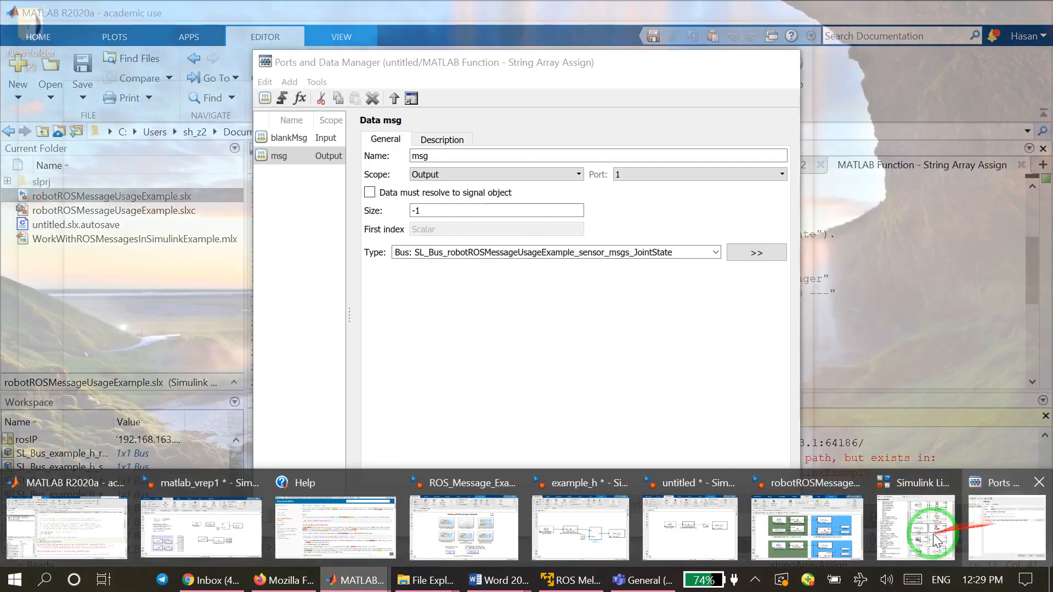
mouse_move(719, 530)
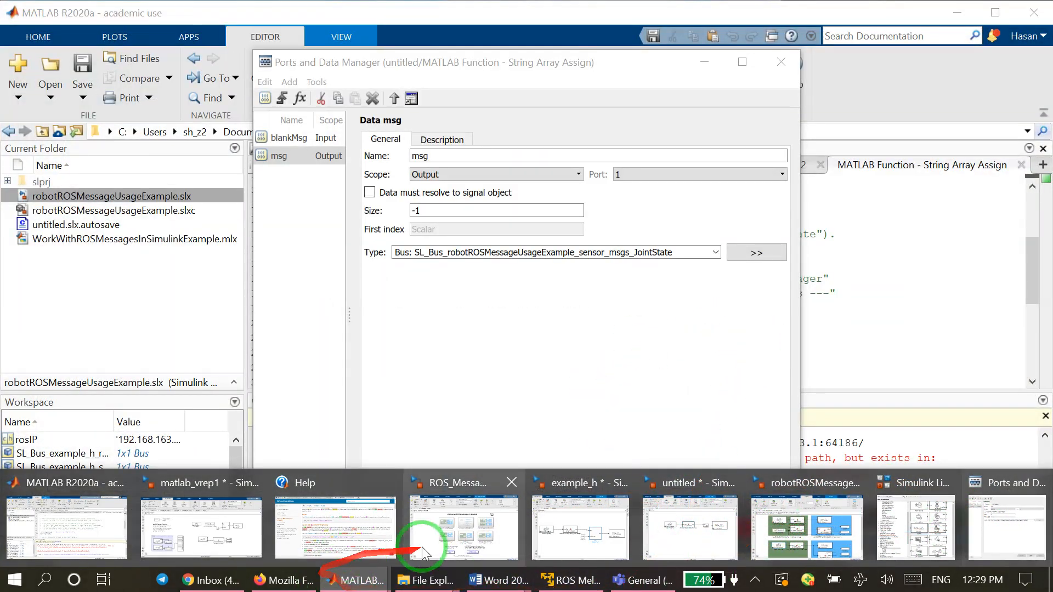
mouse_move(683, 551)
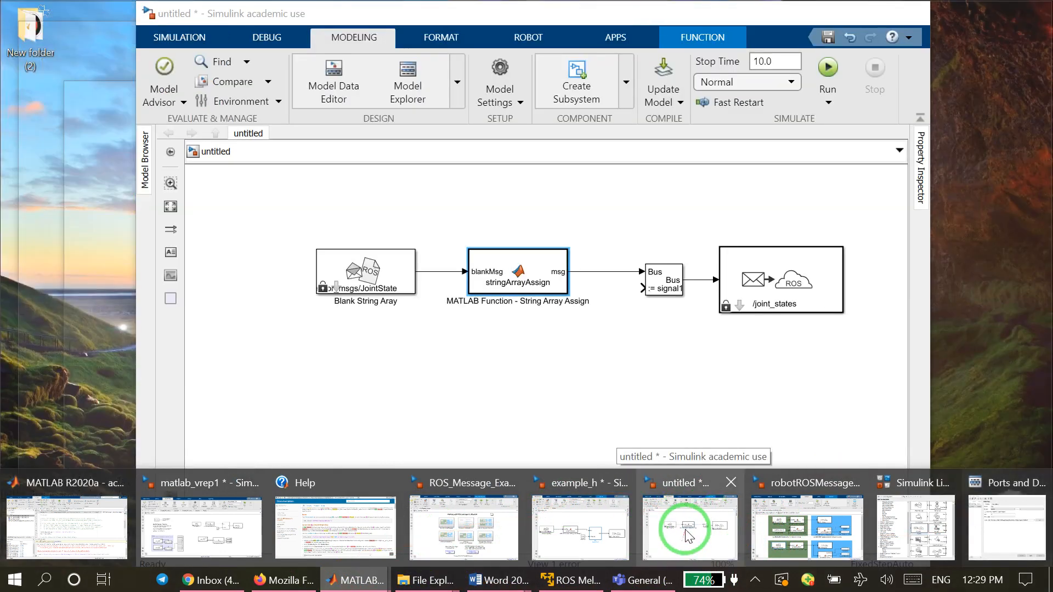
click(690, 528)
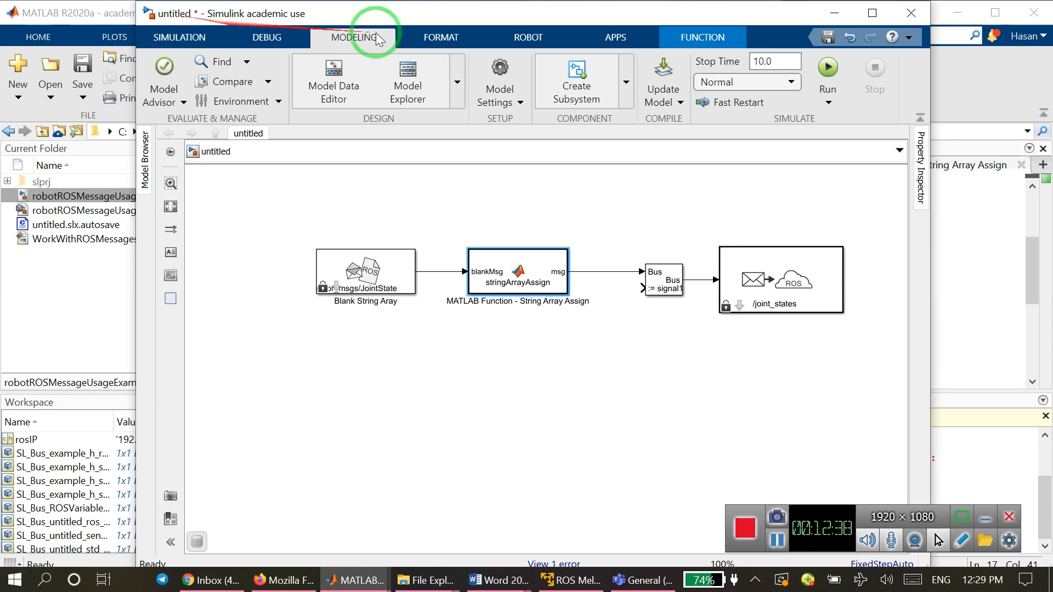
click(833, 12)
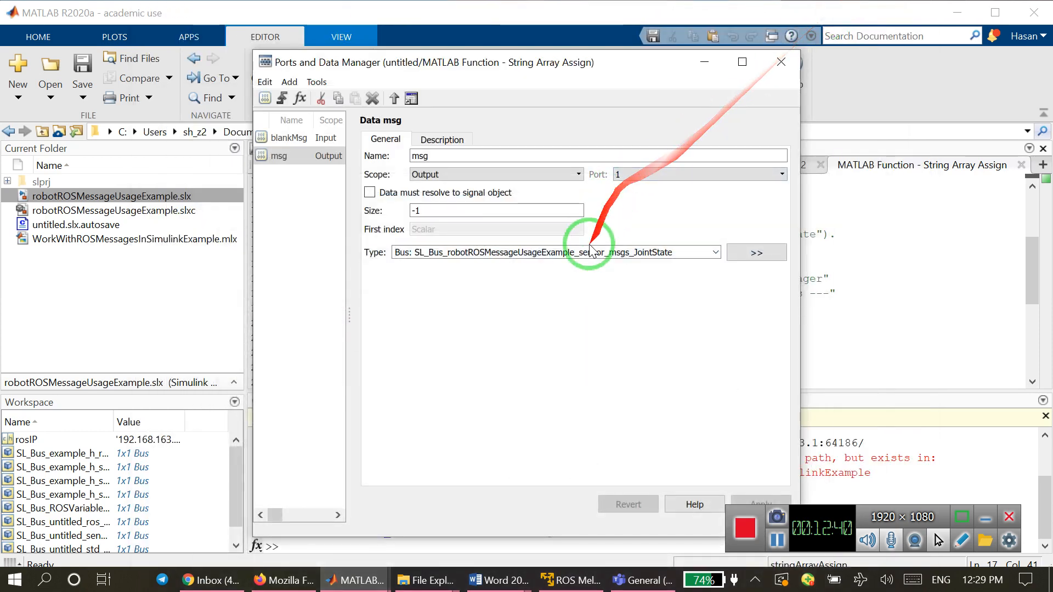
Set the msg output's data type to Bus: SL_Bus_untitled_sensor_msgs_JointState, apply it and close the Ports and Data Manager.
click(557, 254)
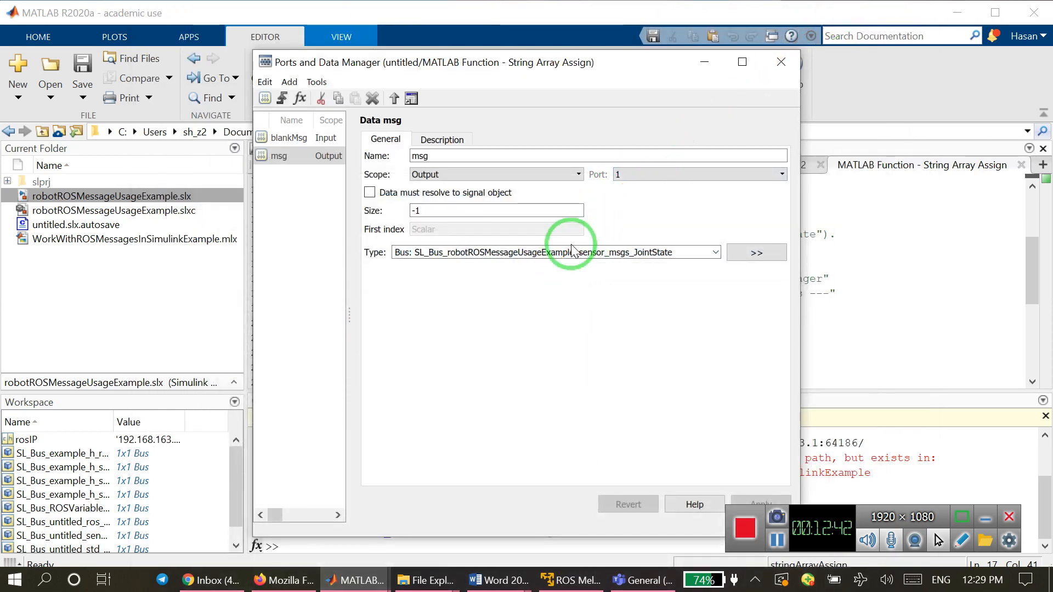
double_click(571, 254)
click(549, 254)
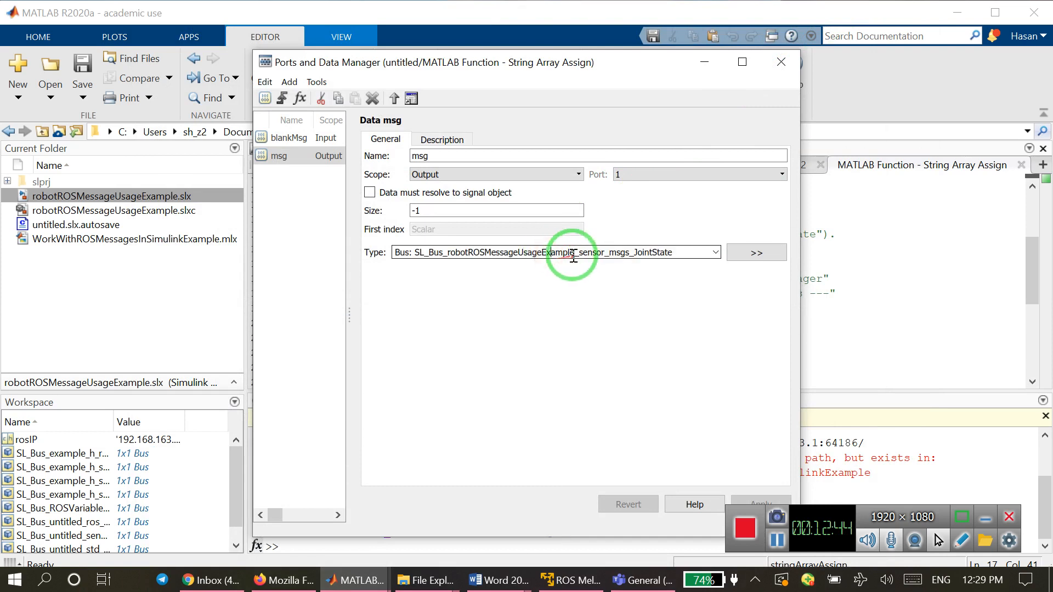
drag(574, 252, 448, 254)
text(untitled)
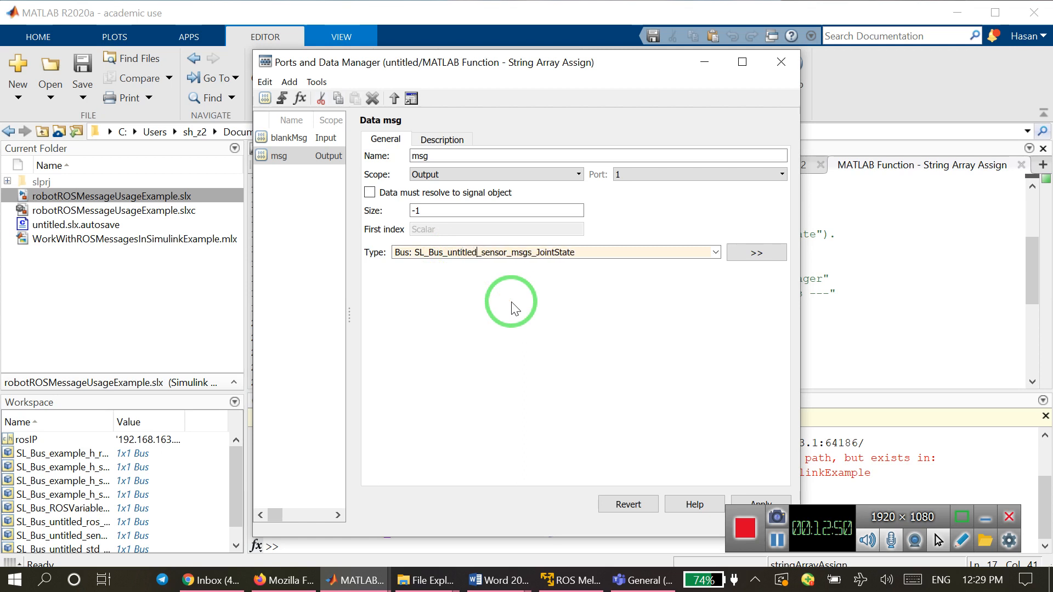
click(761, 502)
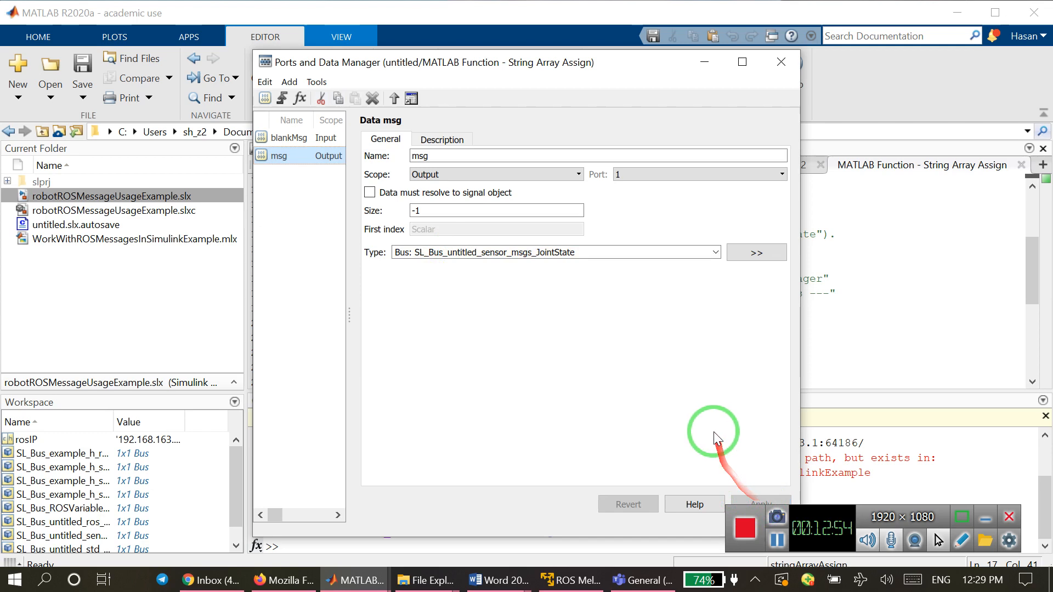
click(781, 65)
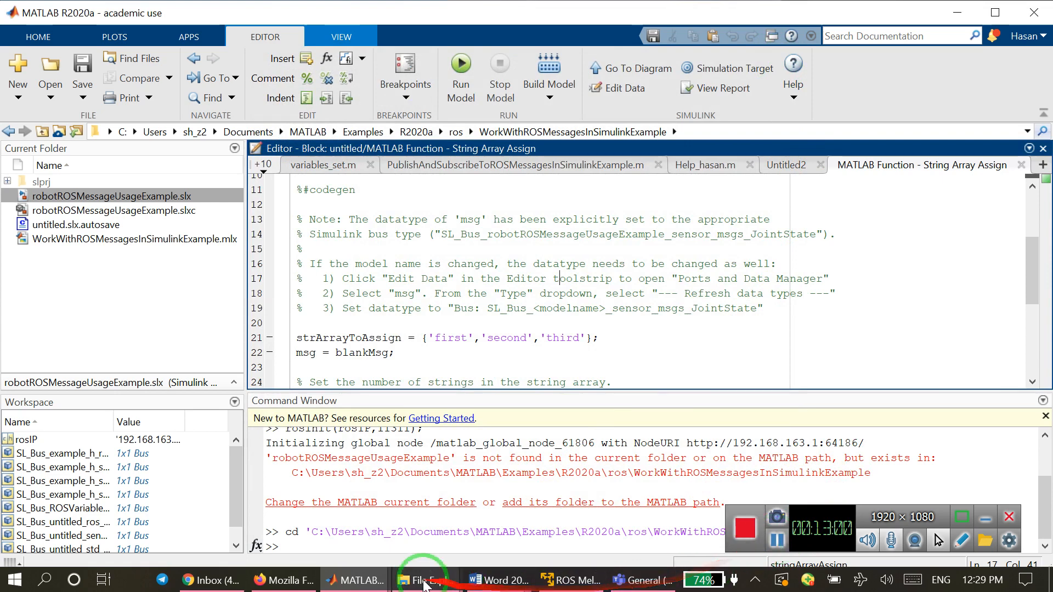
Return to the untitled Simulink model and run the simulation with the corrected msg data type.
mouse_move(357, 576)
click(728, 527)
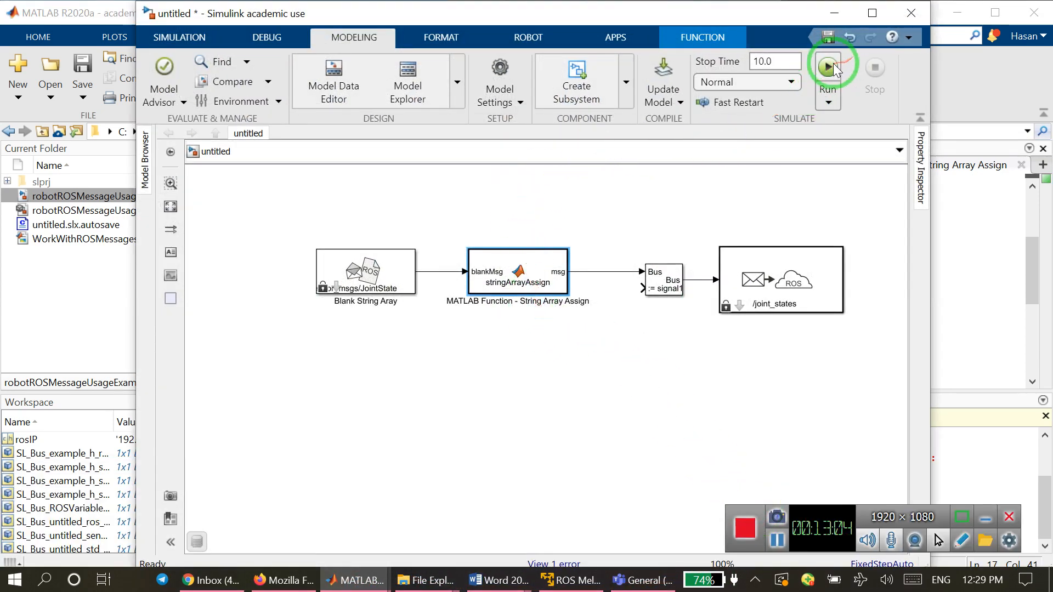
click(829, 67)
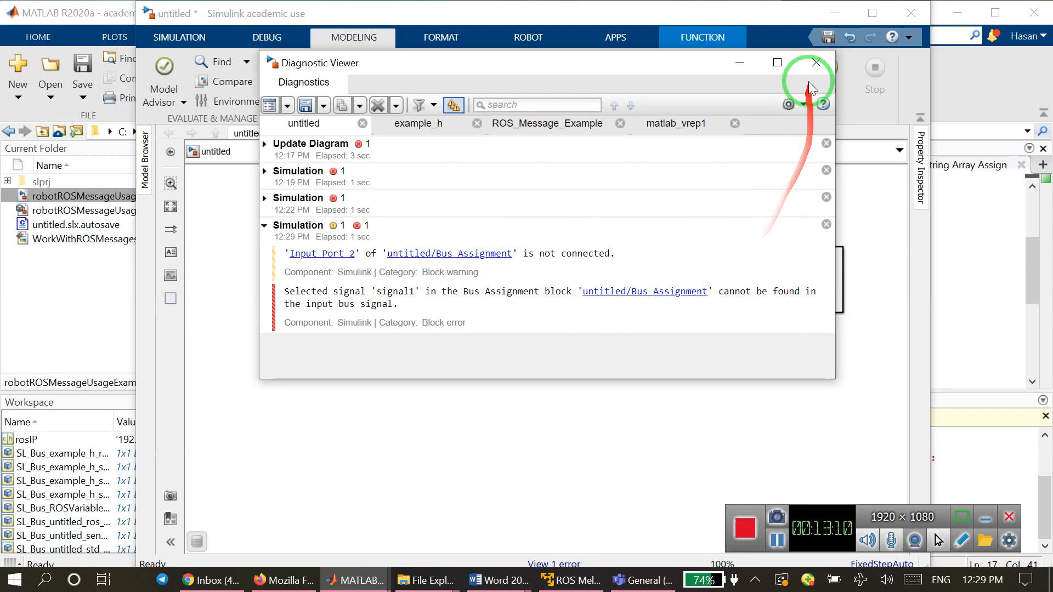
Close the Diagnostic Viewer and replace the invalid signal1 with Position as the assigned signal in the Bus Assignment block.
click(816, 62)
click(665, 285)
double_click(665, 284)
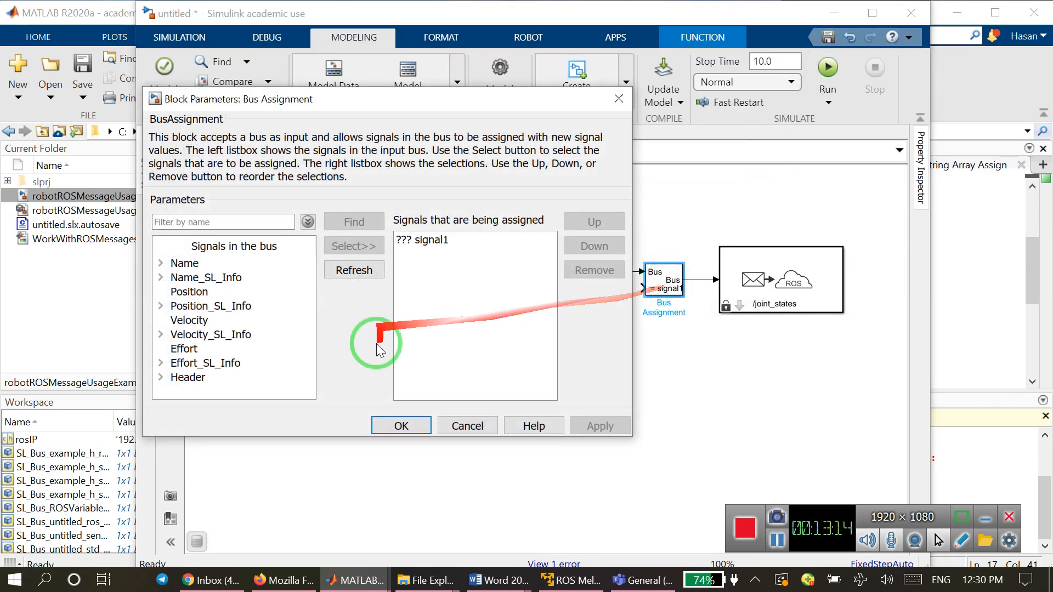
click(181, 296)
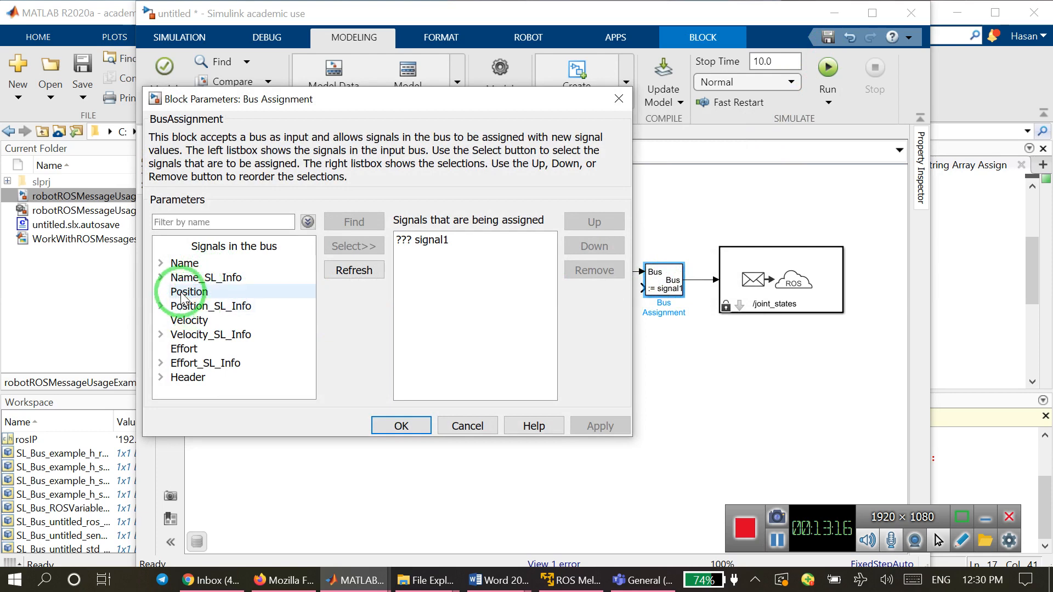
click(182, 294)
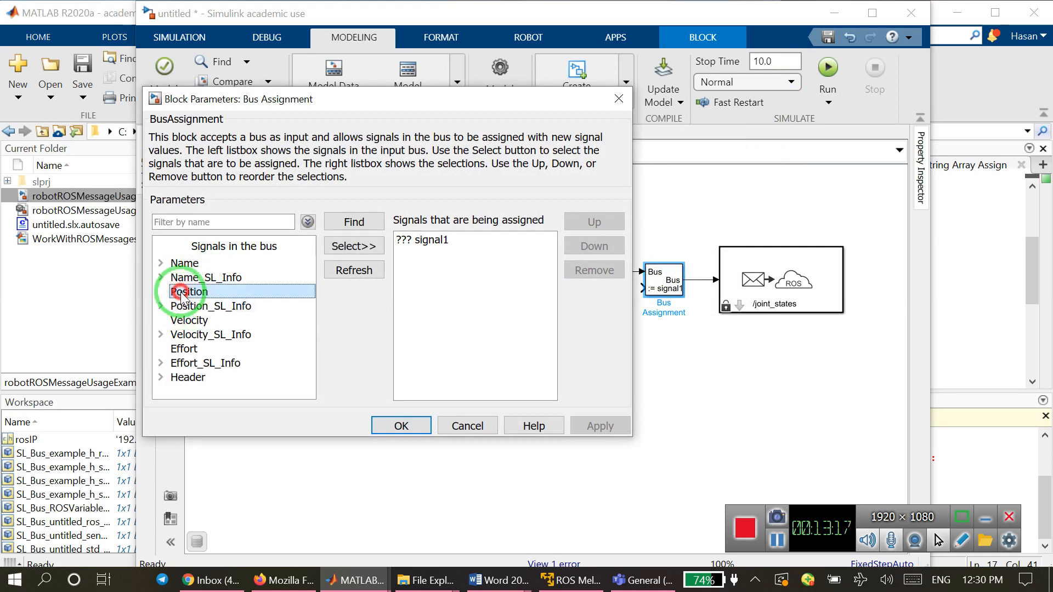
click(366, 255)
click(422, 239)
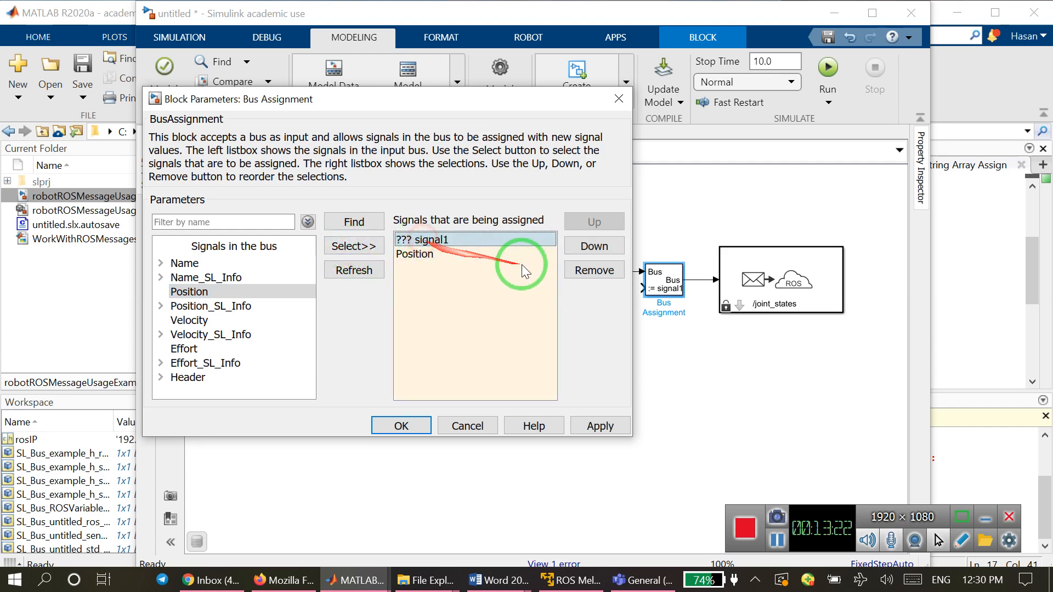
click(583, 271)
click(389, 425)
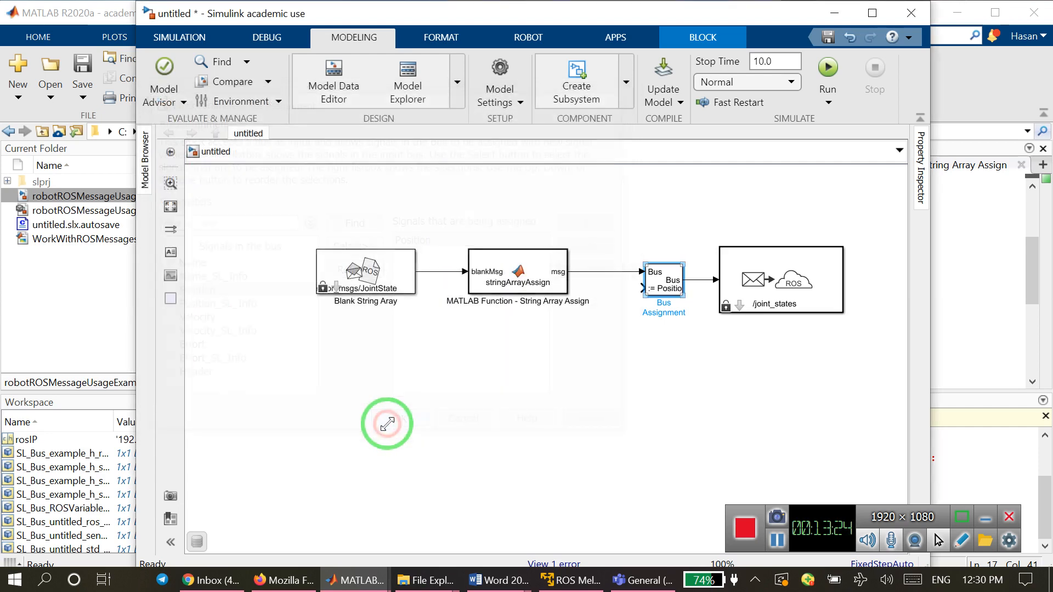
Copy the xPosition constant from the example_h model into the untitled model and connect it to the Bus Assignment's Position input.
click(658, 293)
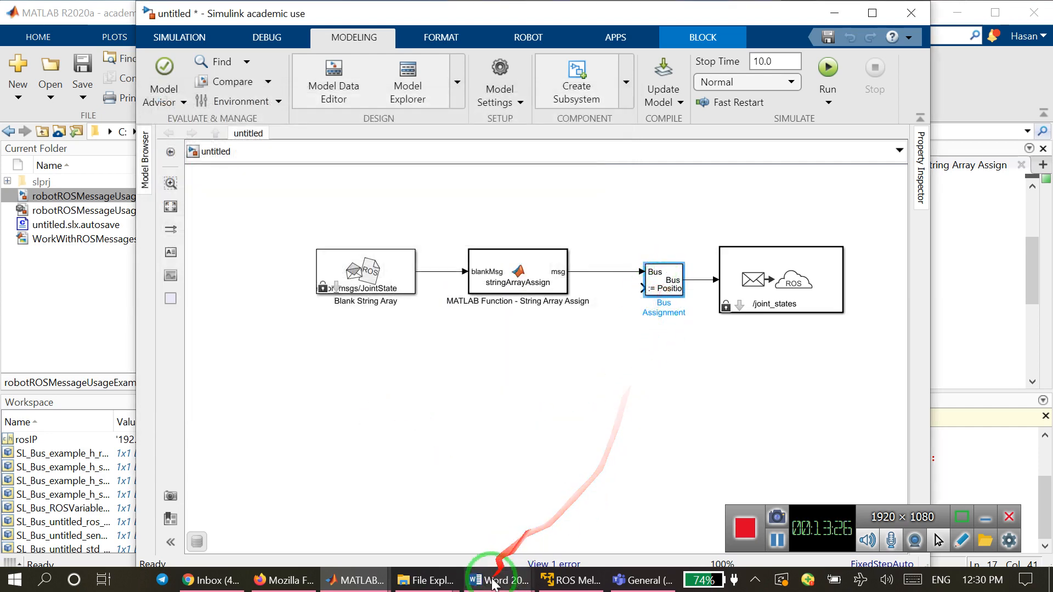
mouse_move(362, 586)
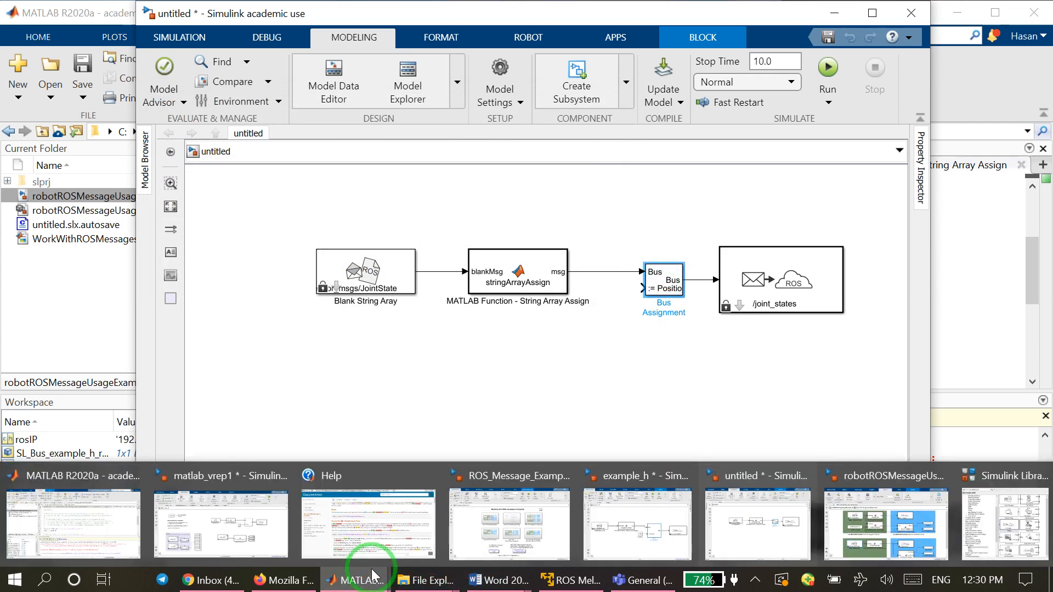
click(636, 524)
right_click(558, 388)
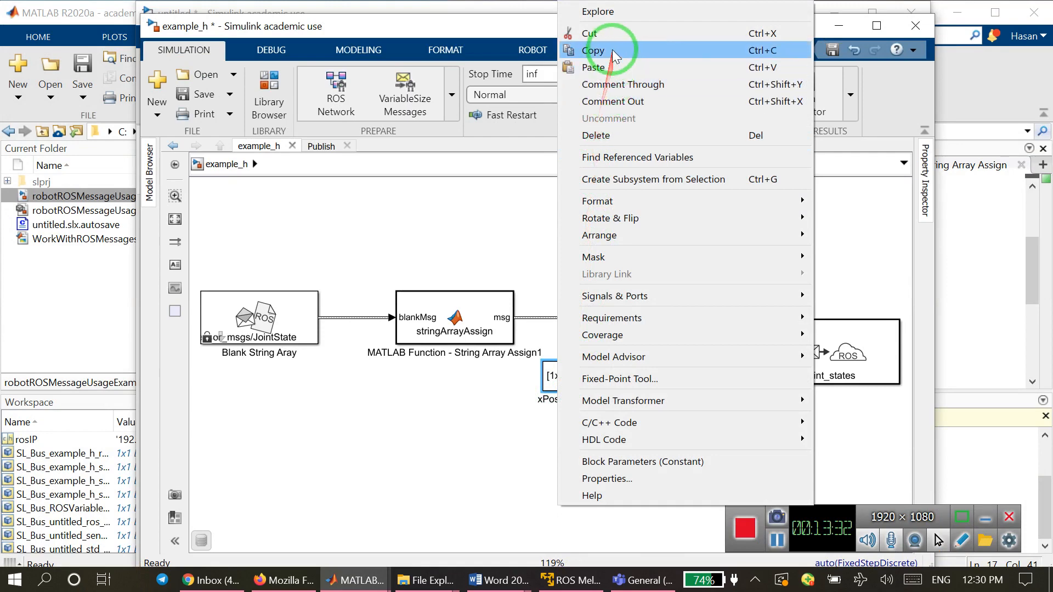
click(614, 51)
click(835, 26)
click(567, 341)
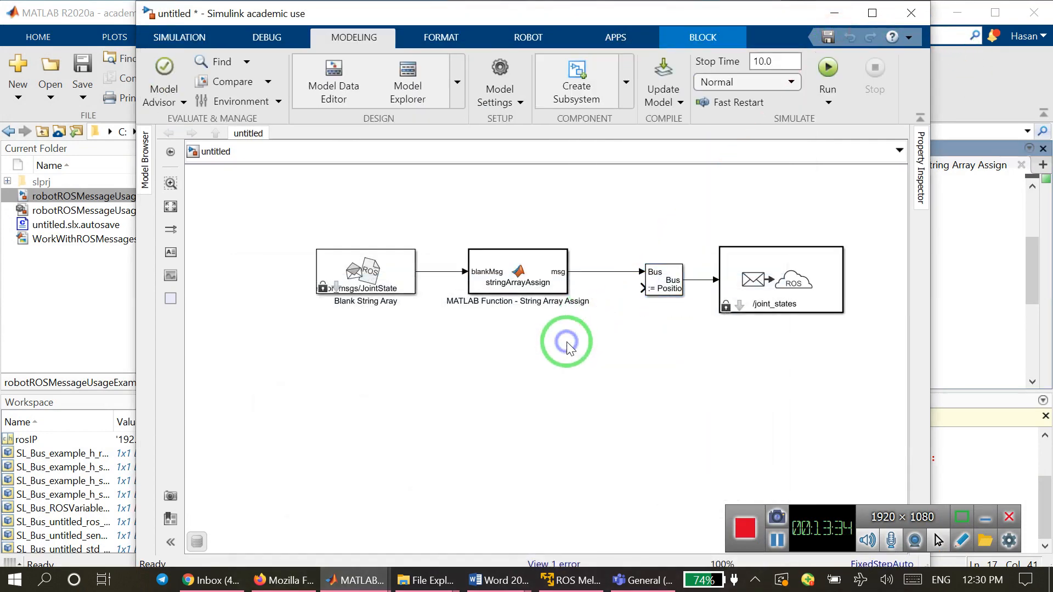
right_click(567, 343)
click(610, 70)
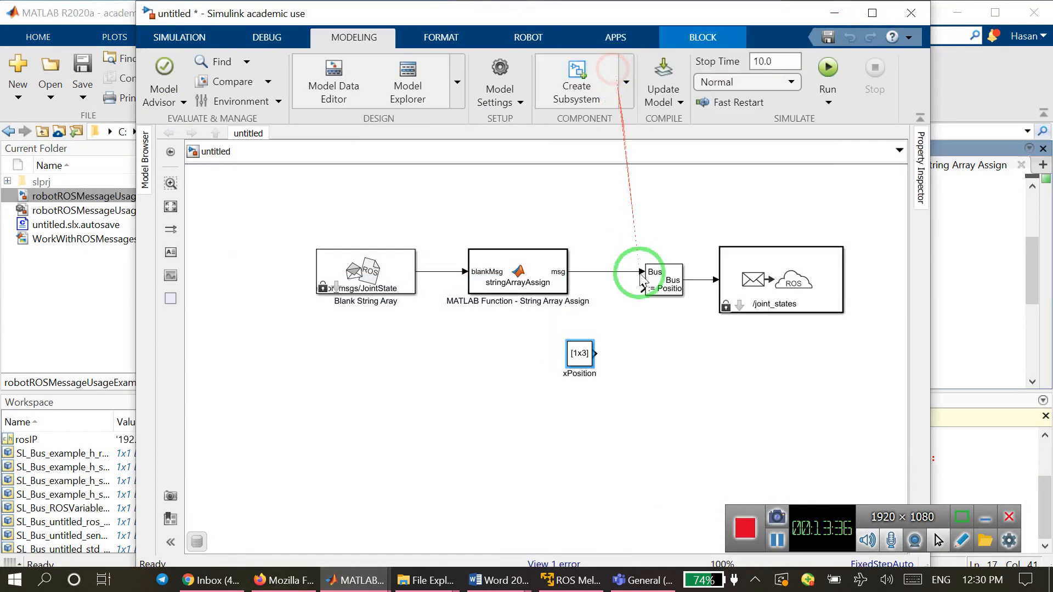
drag(587, 351, 648, 282)
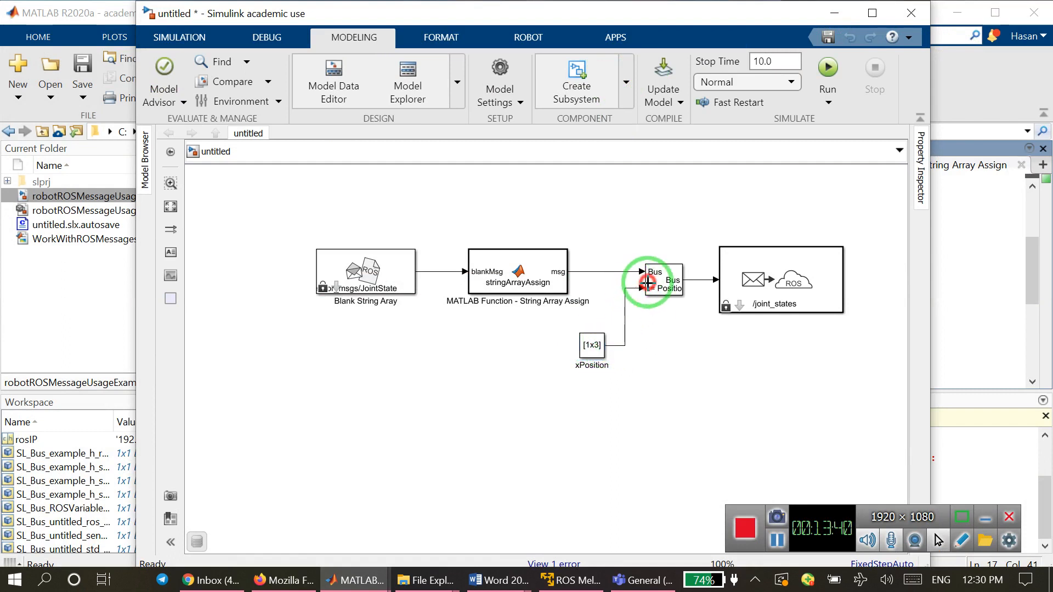
Set the xPosition block's constant value to [12,54,976].
double_click(592, 344)
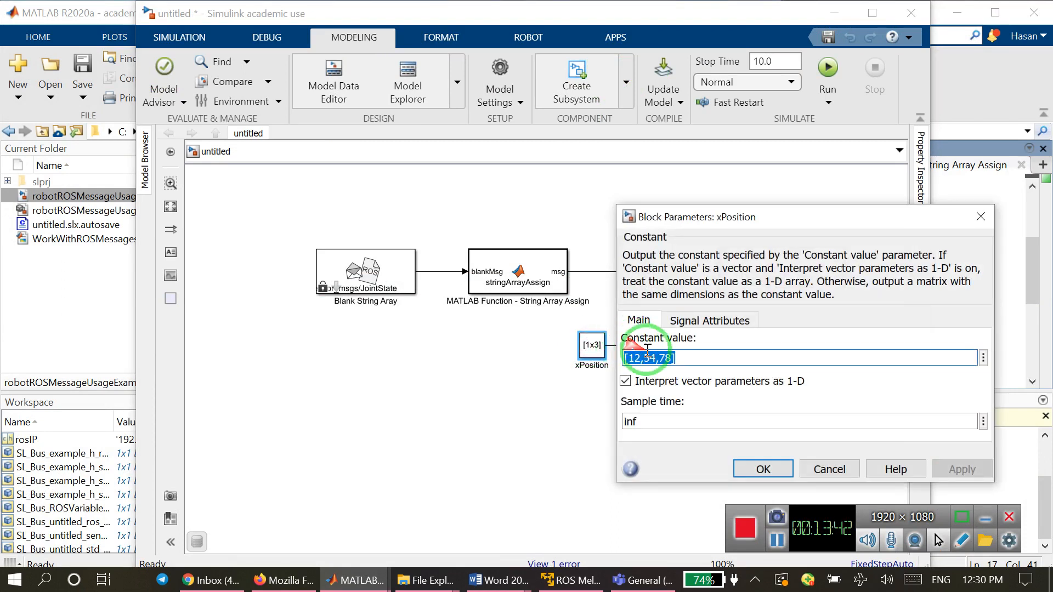
click(658, 359)
drag(670, 362, 664, 360)
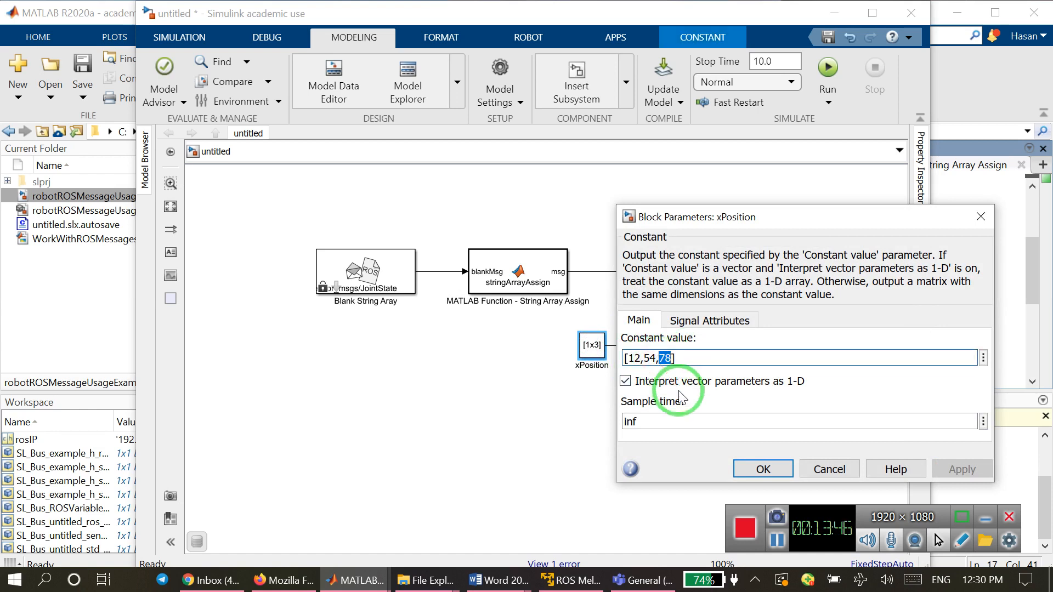
text(976)
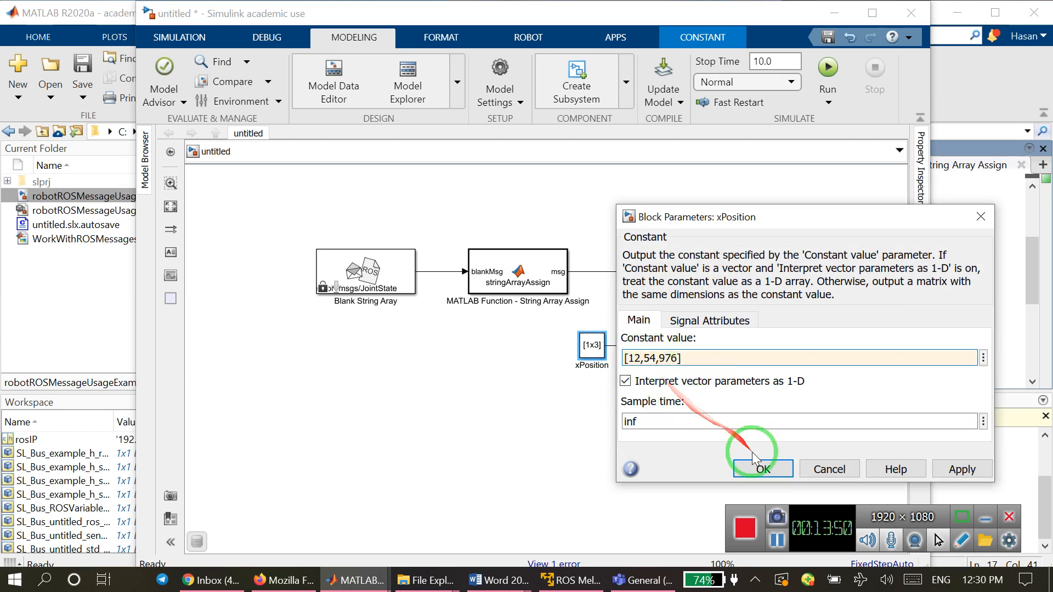
click(763, 470)
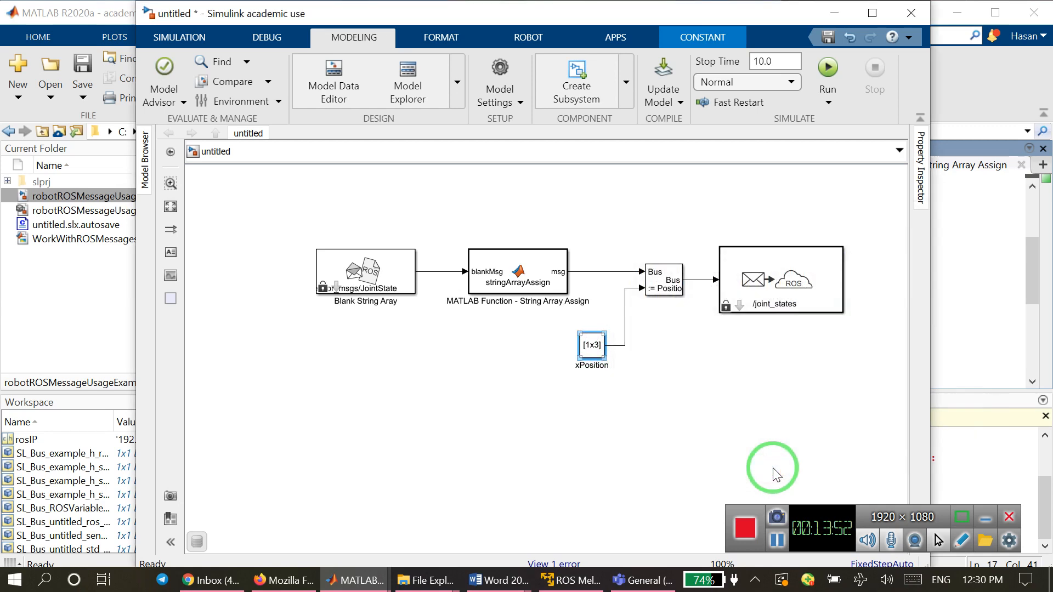
Run the simulation of the untitled model and switch to the VMware virtual machine to check the published joint states in the terminal.
drag(741, 33, 602, 35)
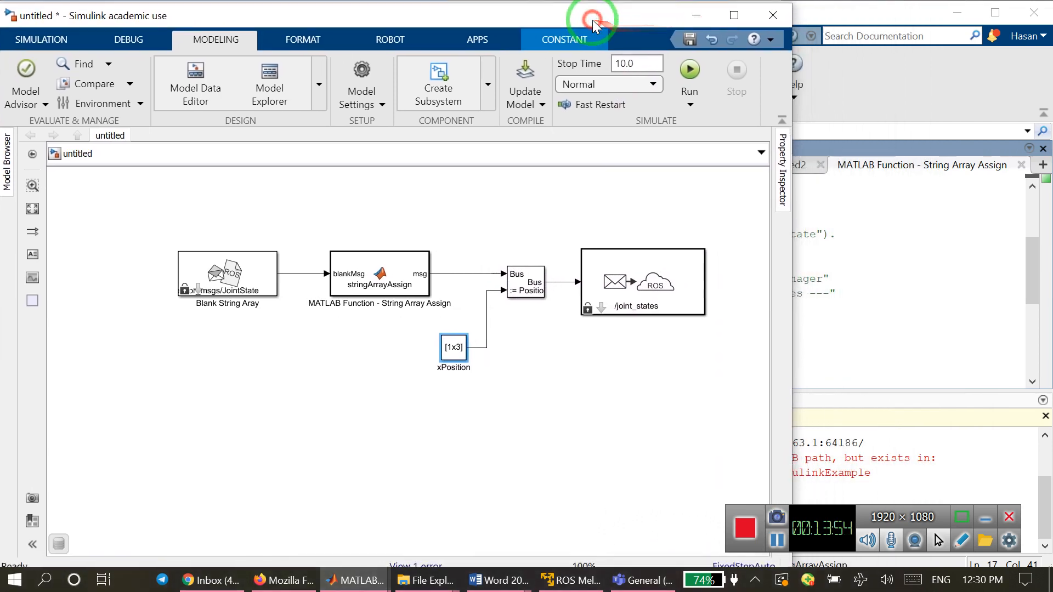
click(689, 70)
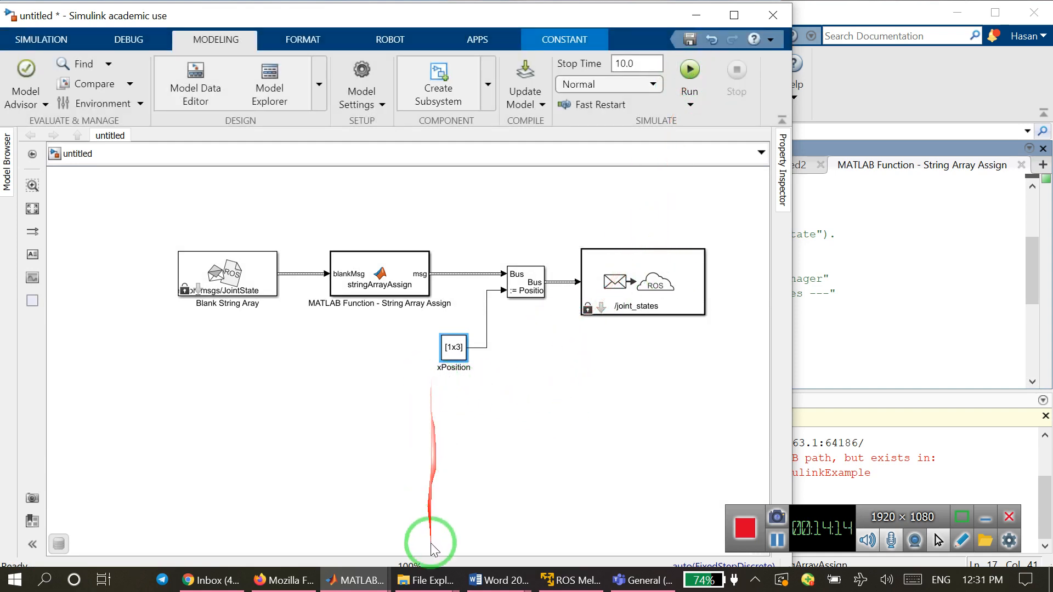
click(553, 580)
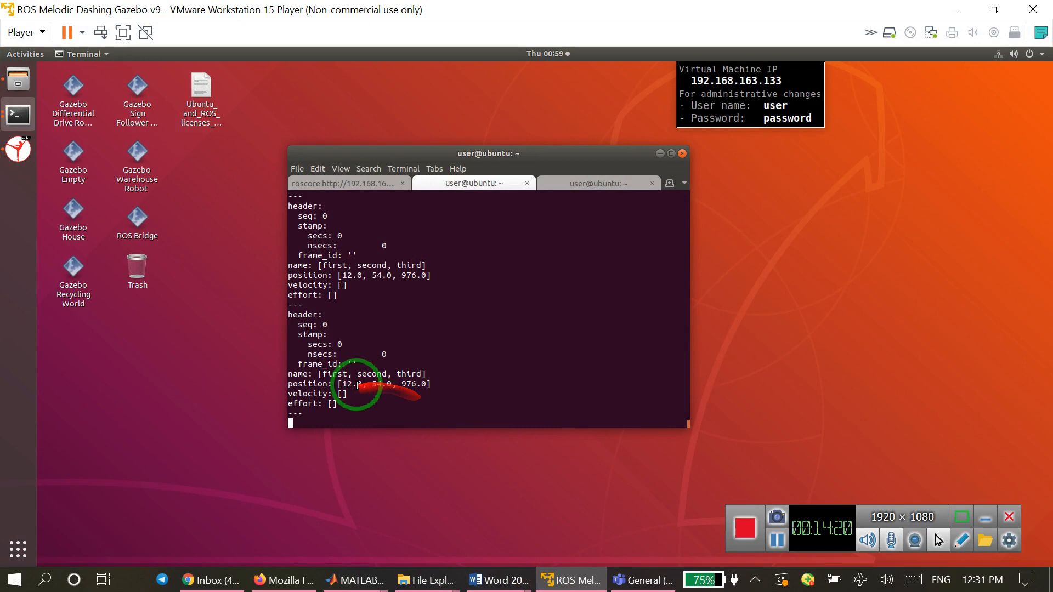
Return to the untitled Simulink model, run it with stop time inf, and check the virtual machine's terminal output again.
click(956, 10)
drag(205, 11, 274, 15)
click(121, 41)
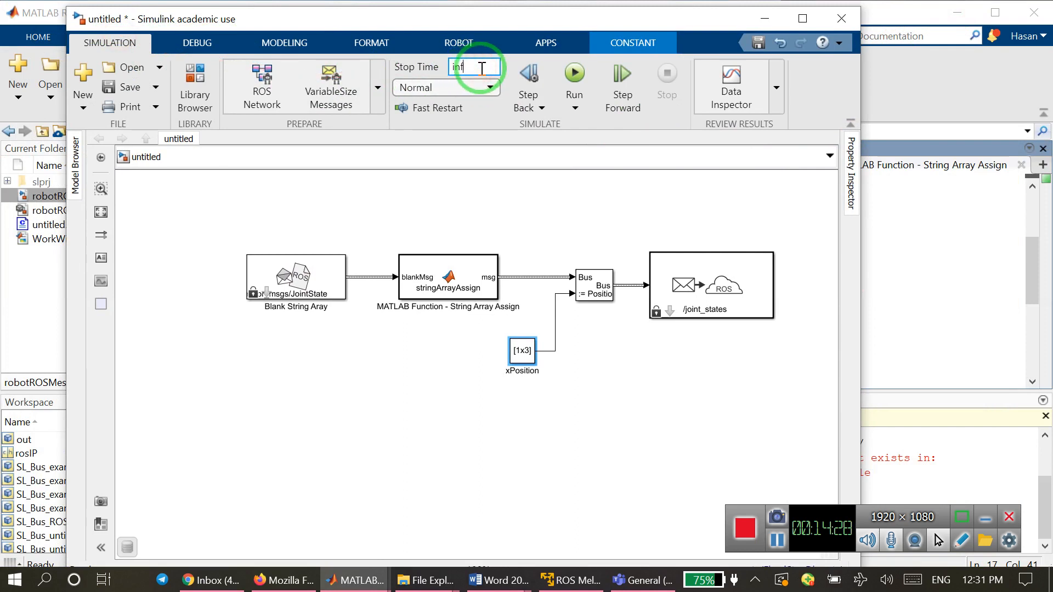
click(575, 73)
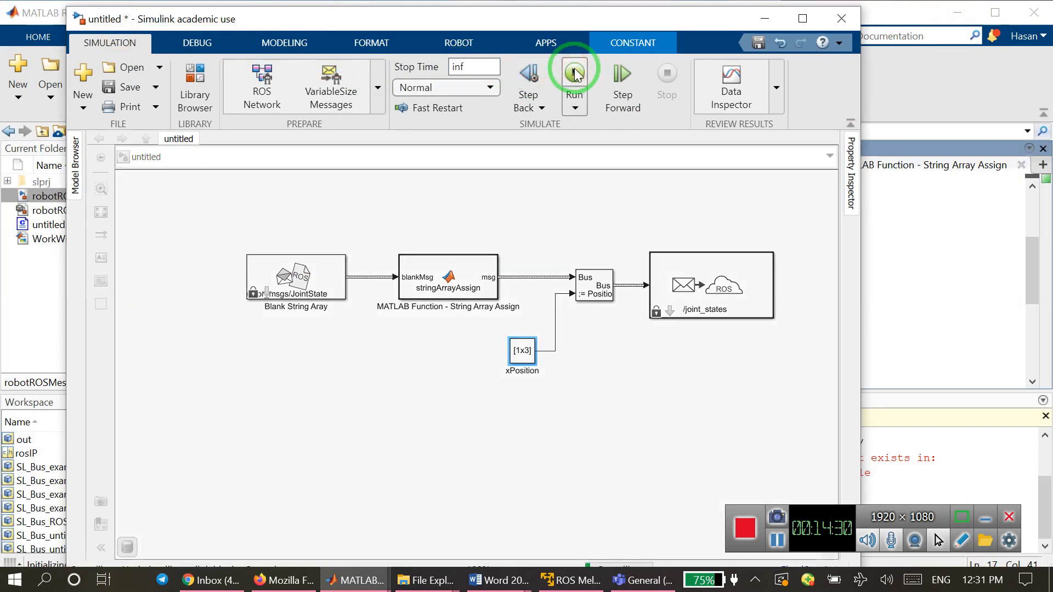
click(563, 580)
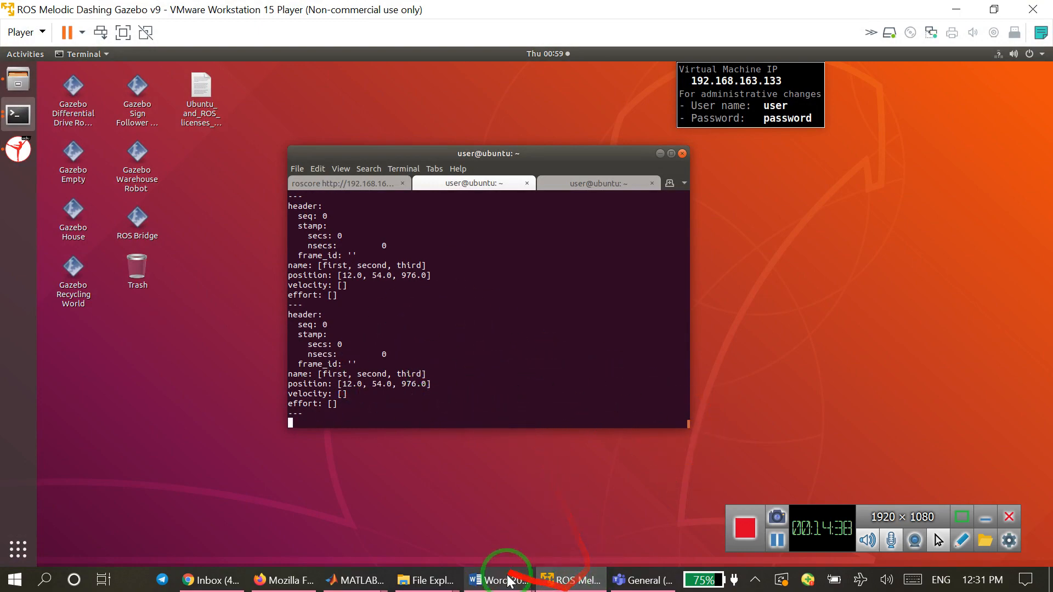
Go back to the running untitled Simulink model and set the xPosition constant value to [92,63,976].
mouse_move(357, 580)
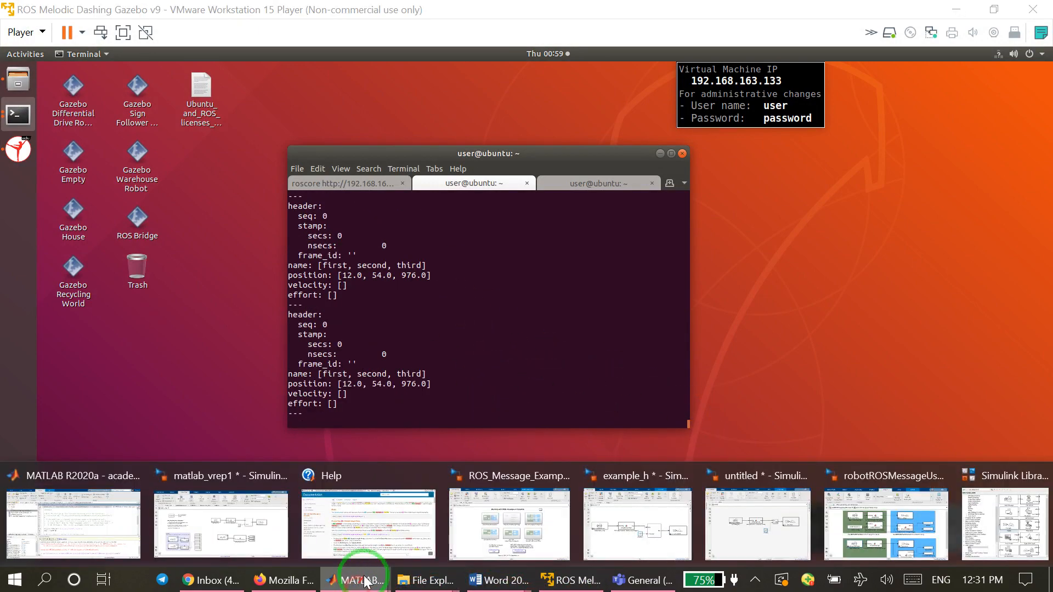
click(707, 507)
double_click(523, 349)
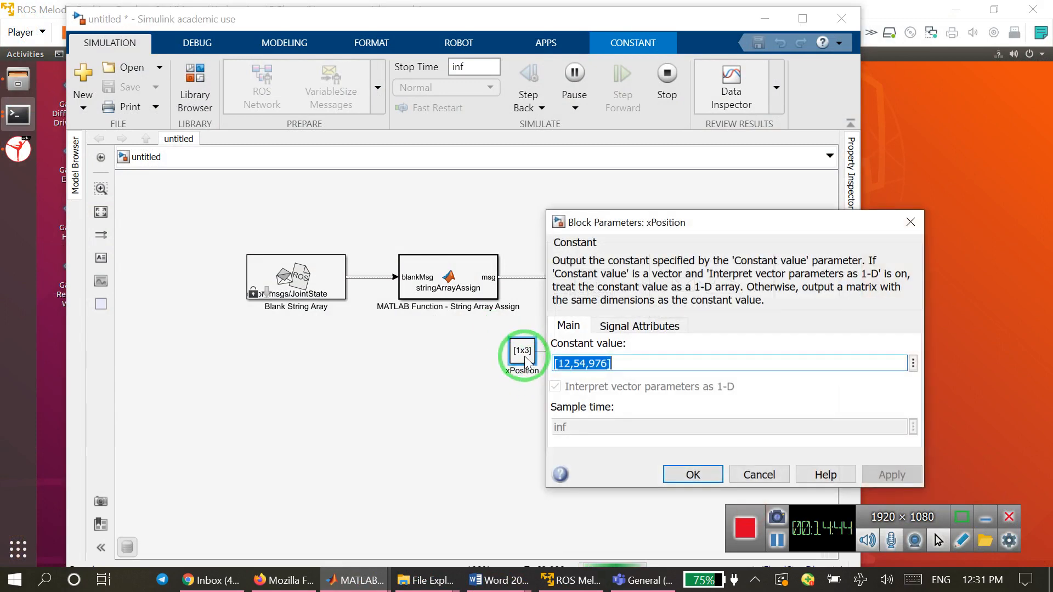
click(586, 363)
double_click(583, 363)
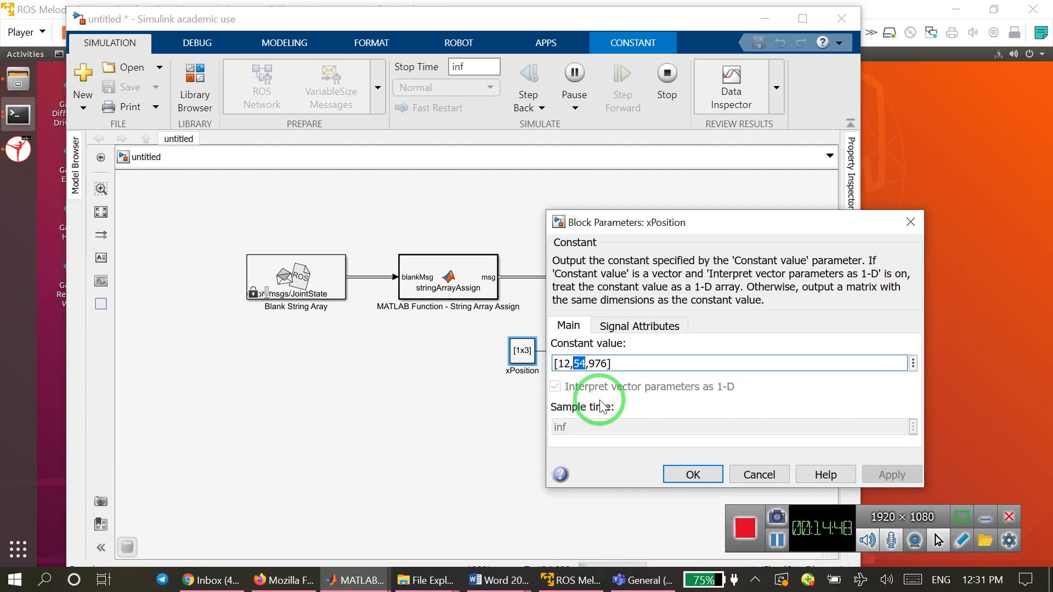
text(63)
double_click(563, 364)
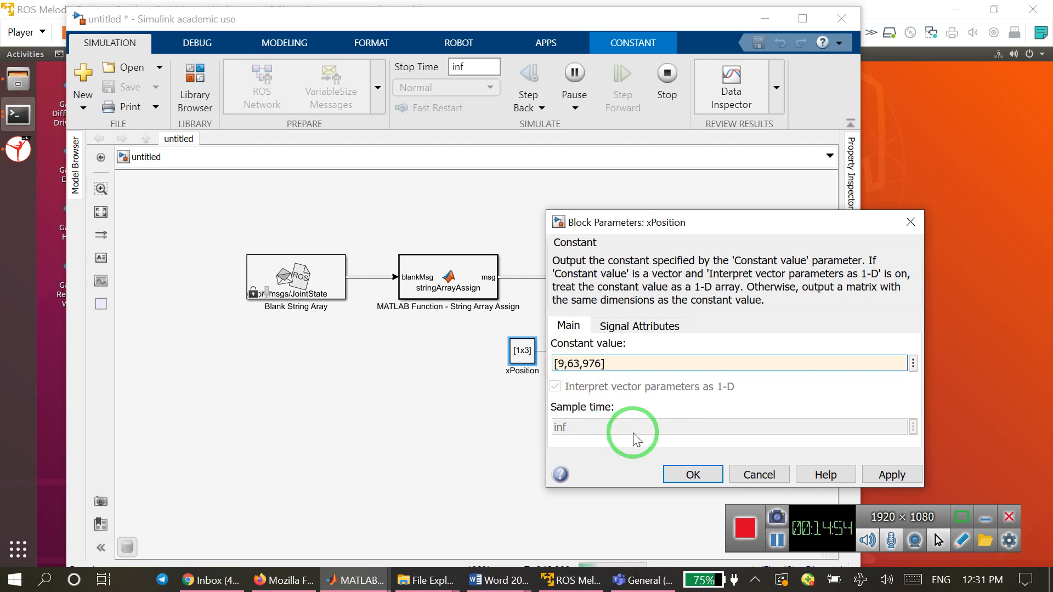
click(692, 475)
Check the published joint positions in the VMware terminal and return to the untitled Simulink model.
click(546, 582)
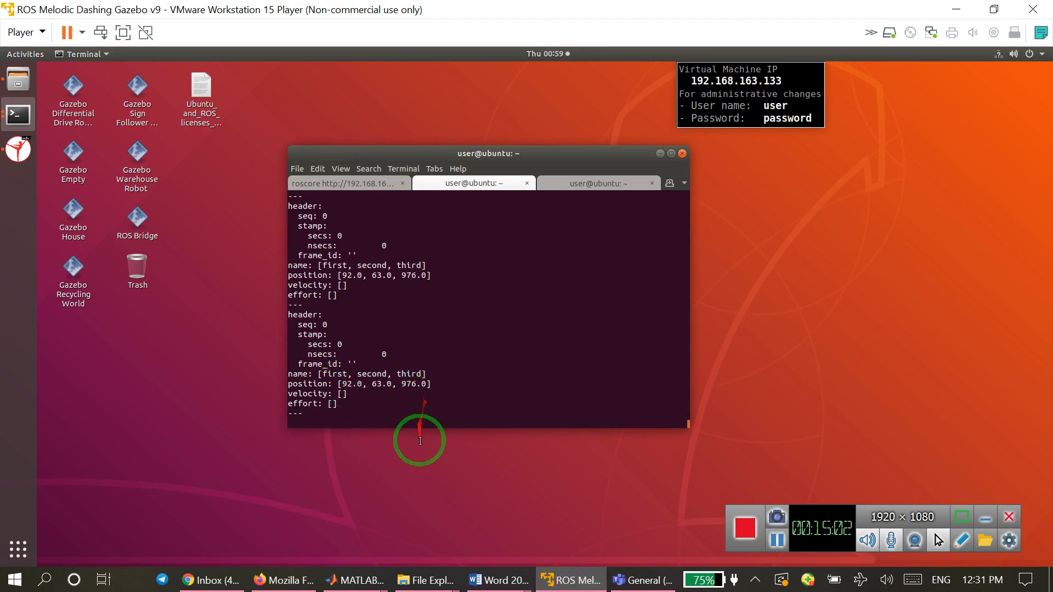
mouse_move(354, 580)
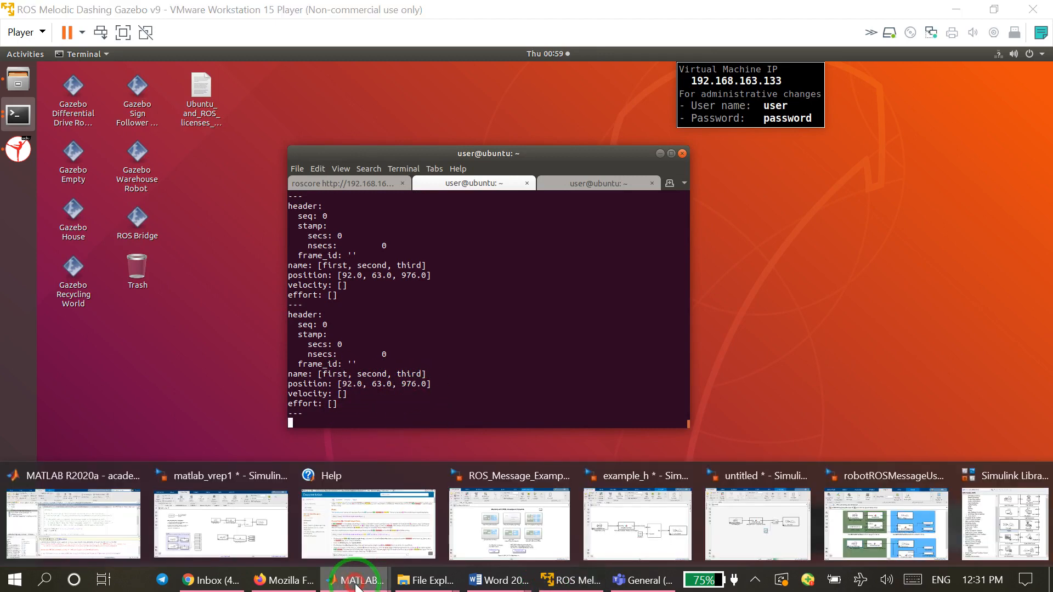
click(757, 513)
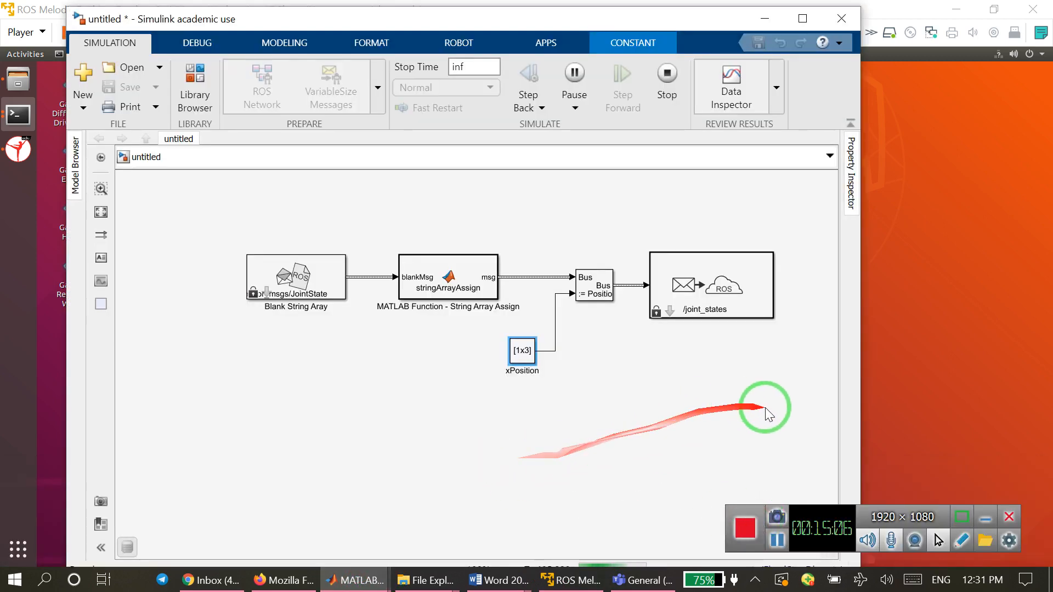